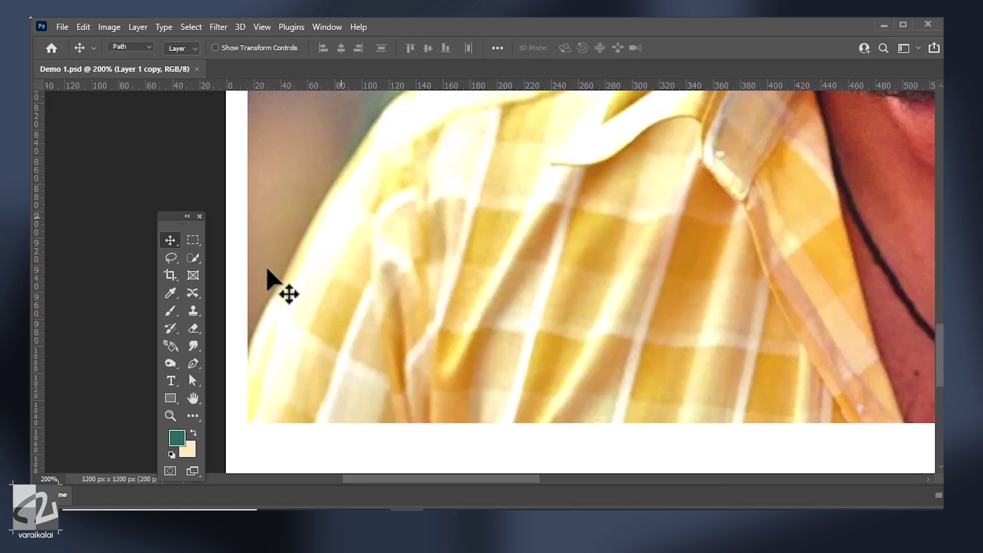
Step: Trace the man's outline with the Pen tool, closing the path at the shirt edge
key("p")
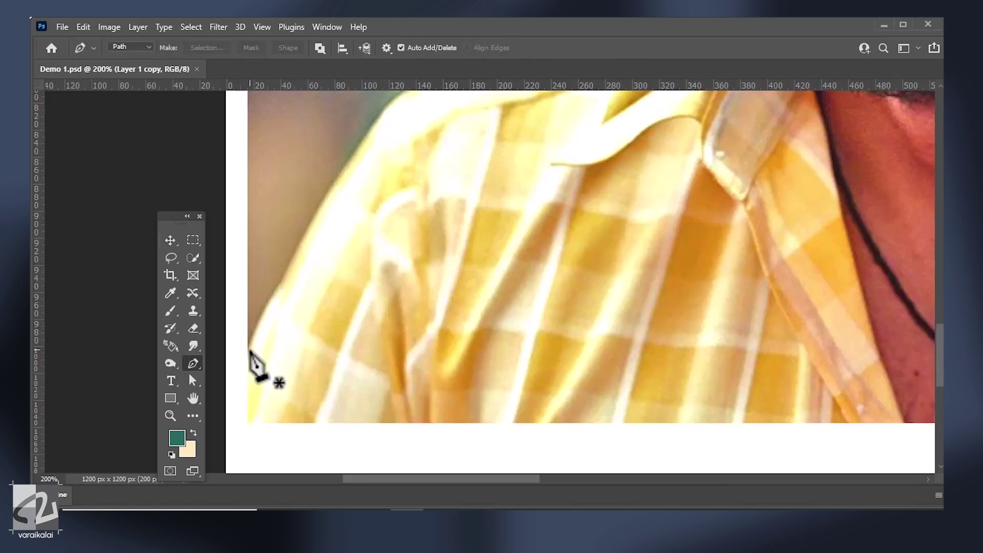
left_click(250, 355)
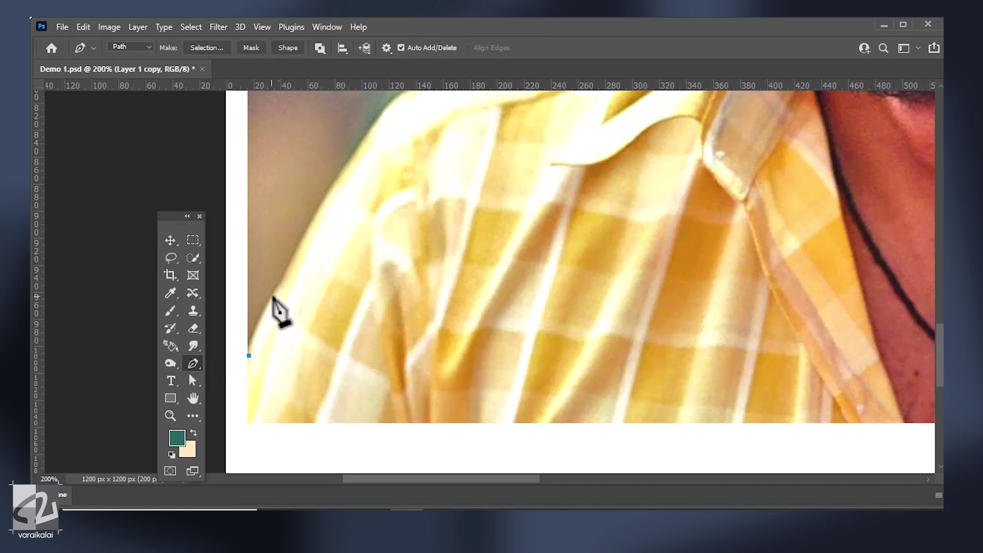
left_click_drag(291, 265, 312, 235)
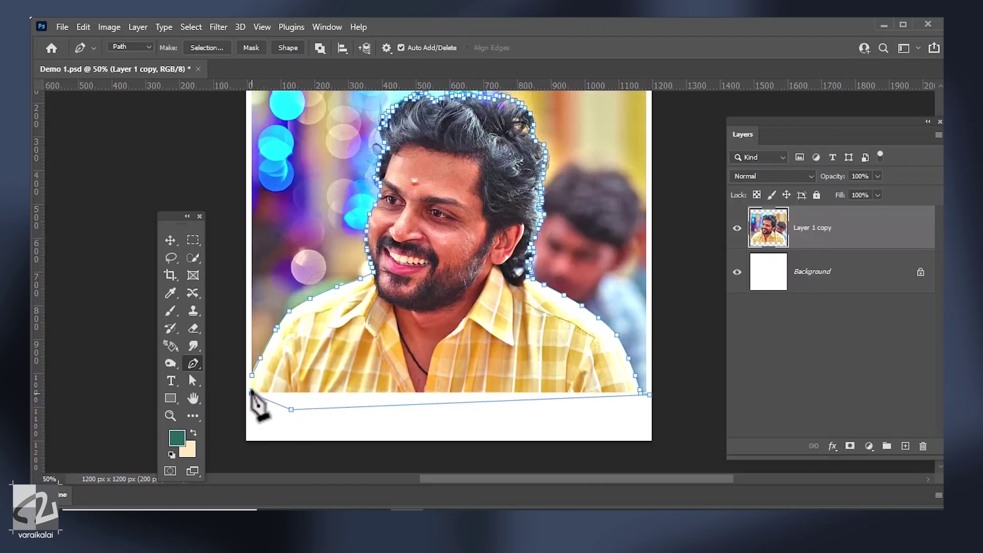
left_click(251, 376)
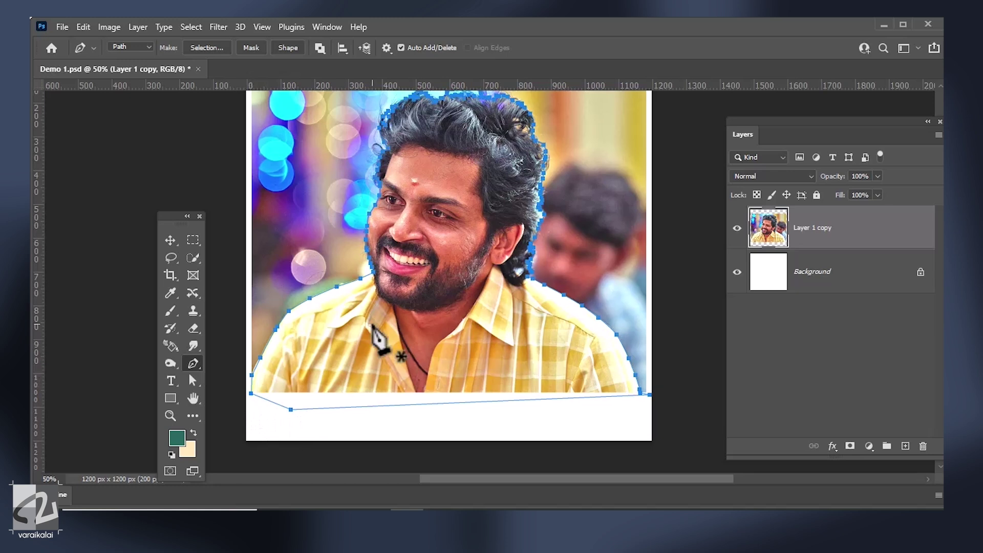
Step: Make a 0.5 px feathered selection, copy the man to Layer 1, and show Layer 1 copy
right_click(373, 324)
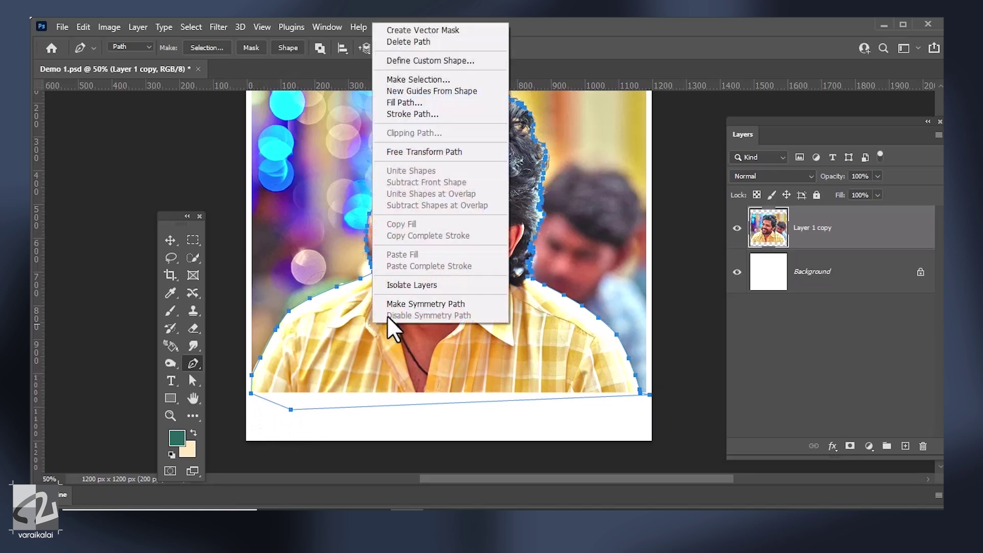
left_click(455, 80)
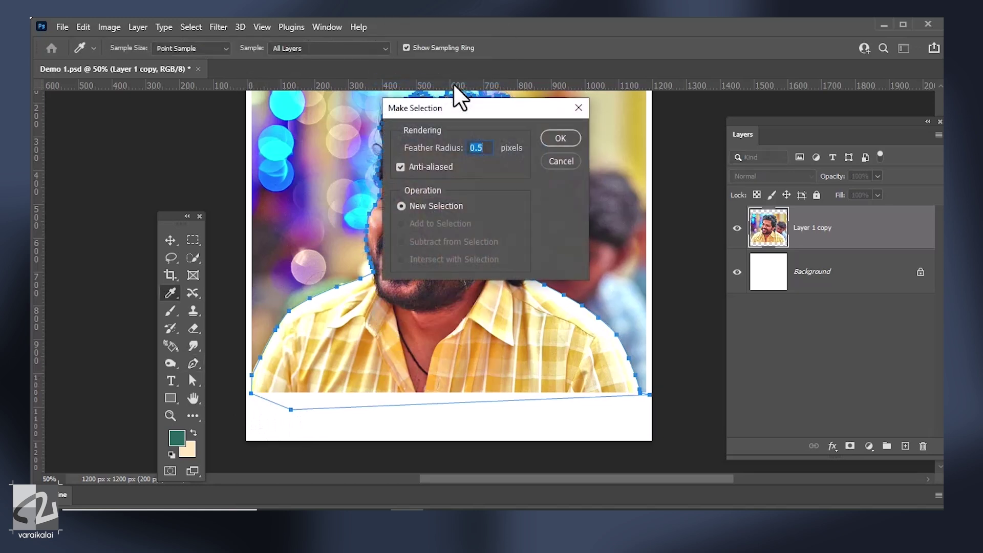
key("Return")
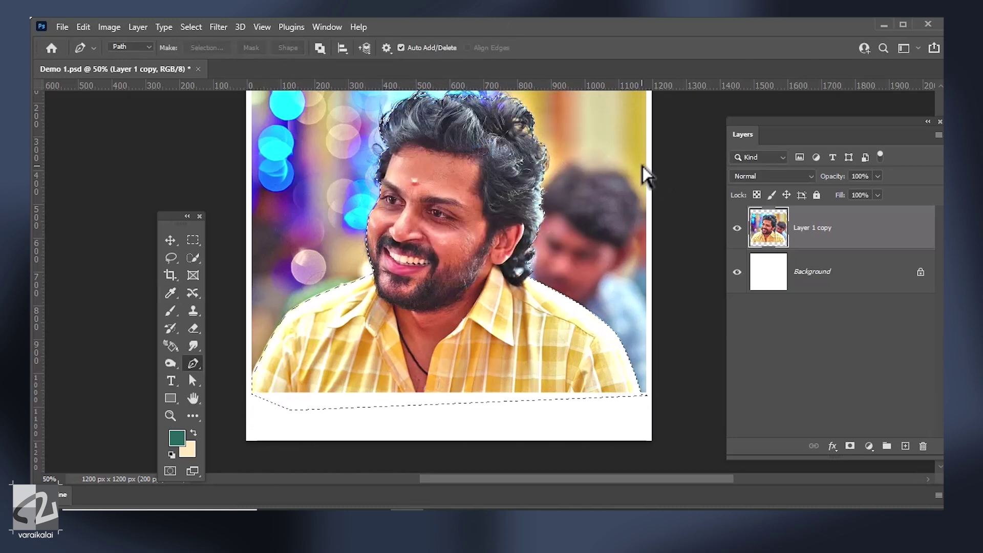
key("ctrl+j")
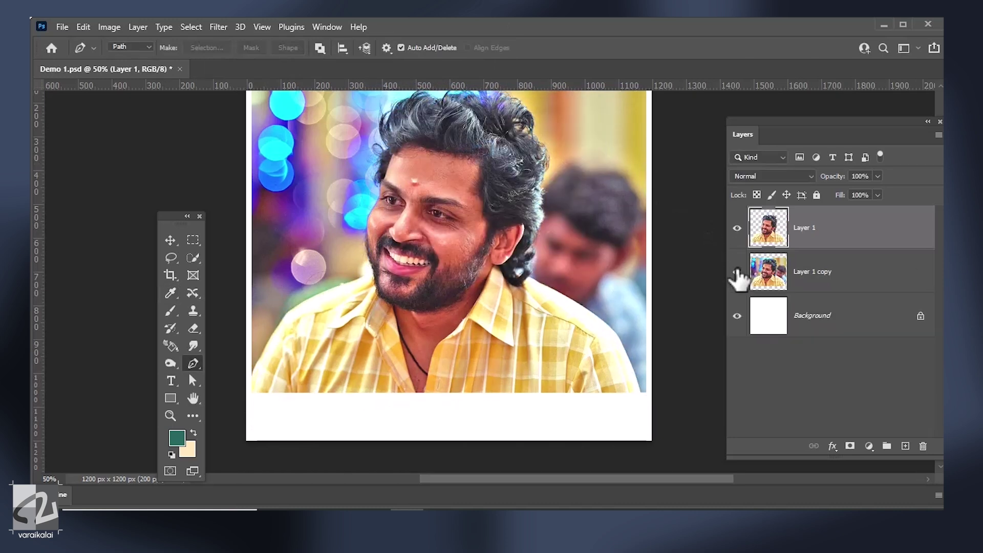
left_click(738, 272)
Step: Scale the photo layers up to about 114% so they fill the canvas
key("v")
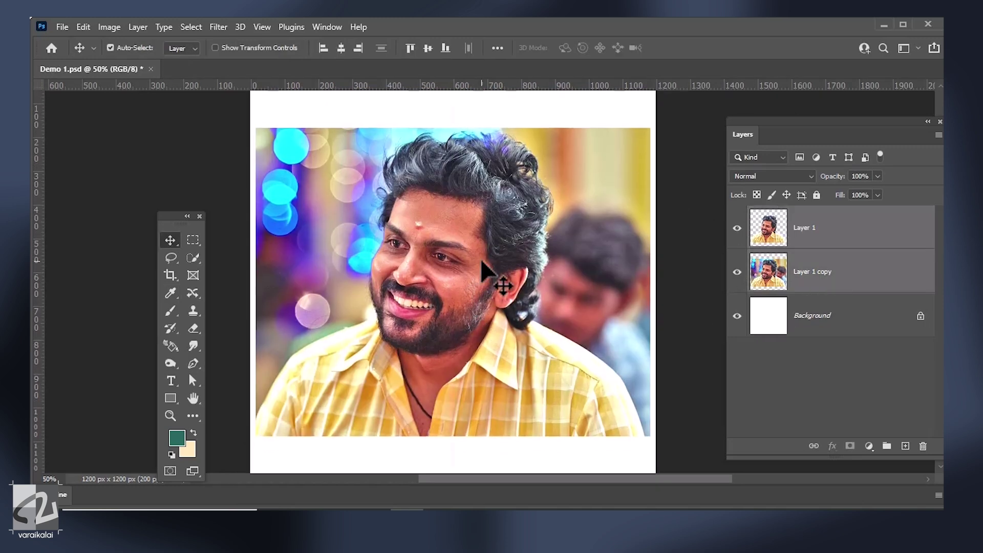
key("ctrl+minus")
key("ctrl+t")
left_click_drag(597, 178, 609, 158)
left_click_drag(388, 341, 402, 378)
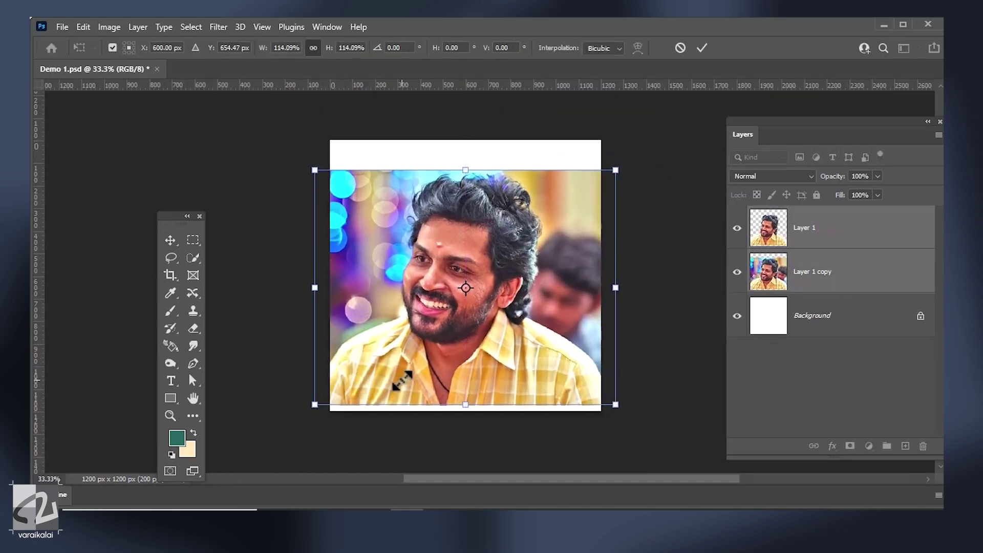
left_click_drag(617, 180, 608, 187)
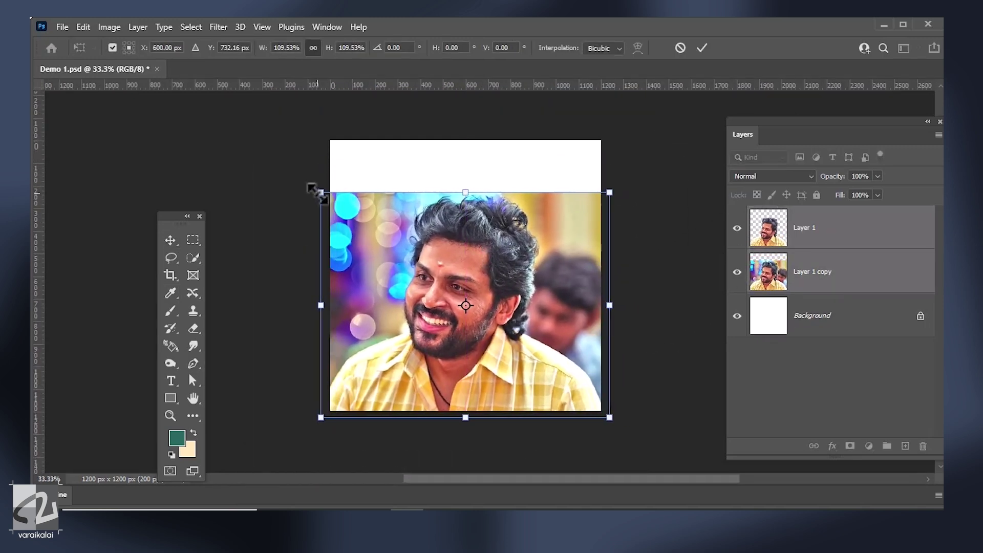
left_click_drag(321, 189, 329, 199)
left_click_drag(610, 417, 600, 411)
key("Return")
key("ctrl+plus")
key("ctrl+plus")
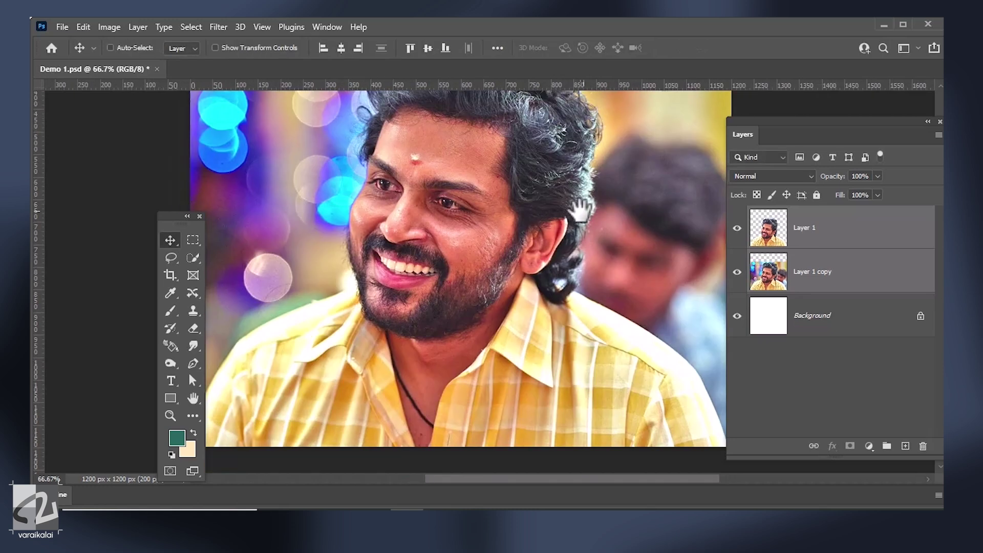
Step: Hide Layer 1 copy and apply Levels to Layer 1: black 8, brighter midtones, white 226
left_click(738, 272)
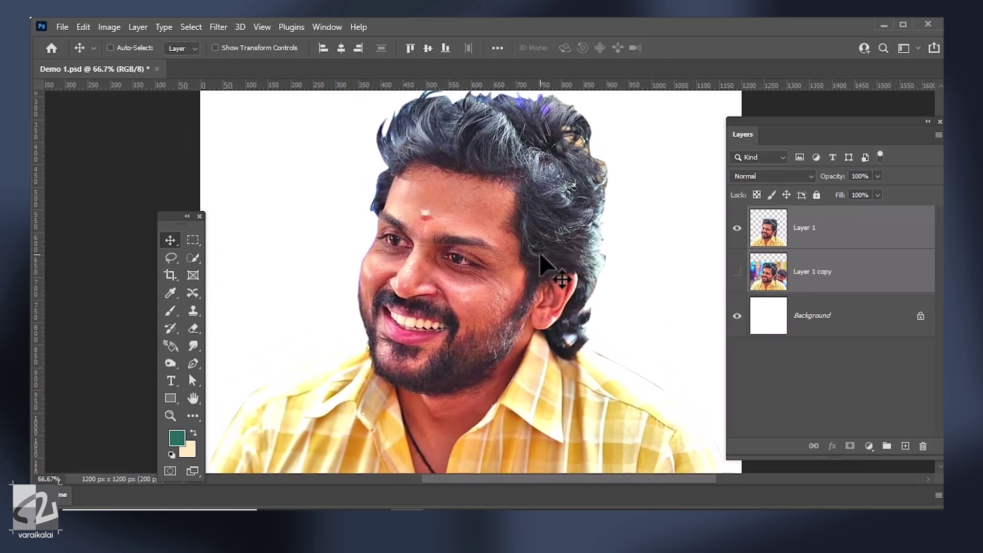
left_click(776, 233)
key("ctrl+plus")
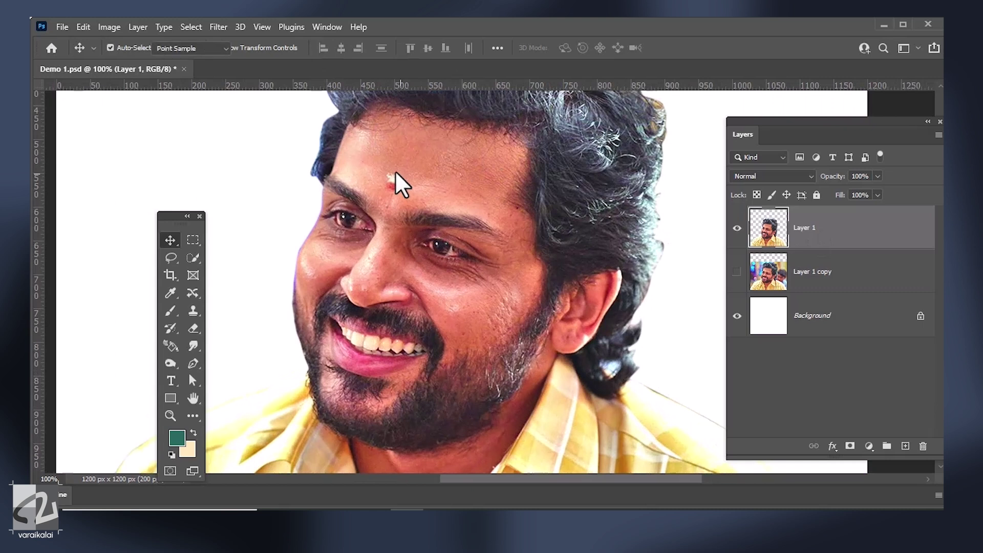
key("ctrl+l")
left_click_drag(746, 74, 715, 72)
left_click_drag(741, 221, 732, 221)
left_click_drag(654, 220, 659, 219)
left_click_drag(824, 219, 805, 219)
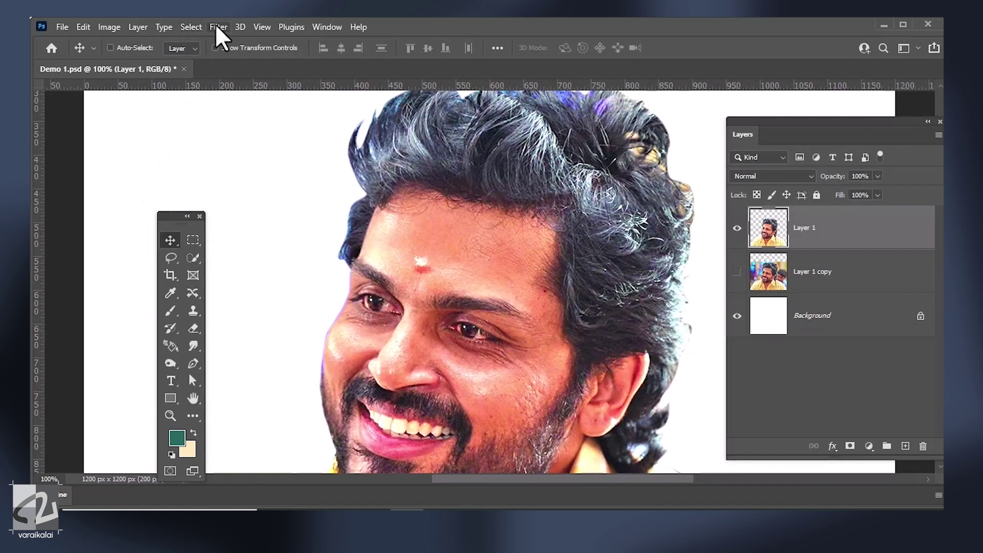
left_click(218, 28)
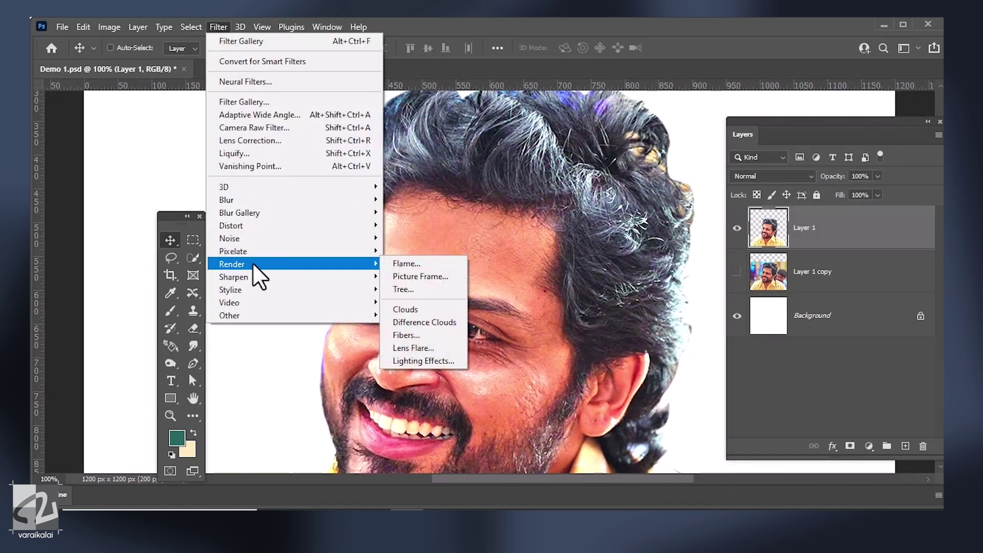
mouse_move(234, 276)
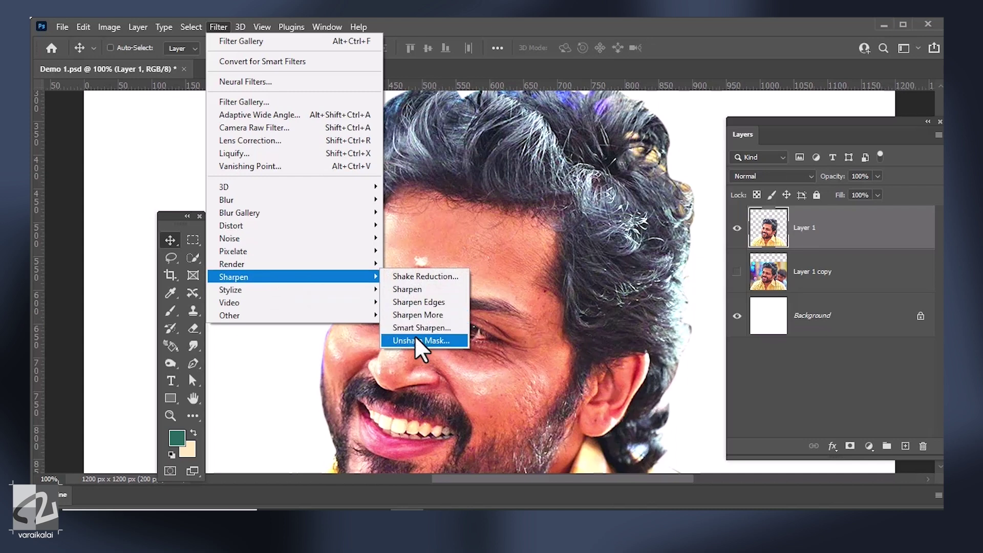
Step: Sharpen Layer 1 with Unsharp Mask (154%, 1.3 px) and duplicate it as Layer 1 copy 2
left_click(416, 340)
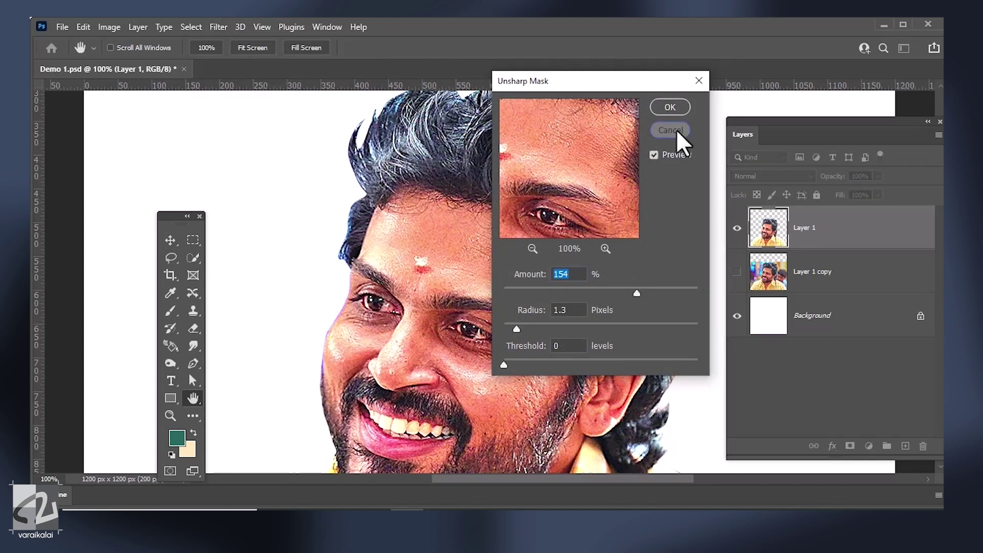
left_click(671, 107)
right_click(840, 226)
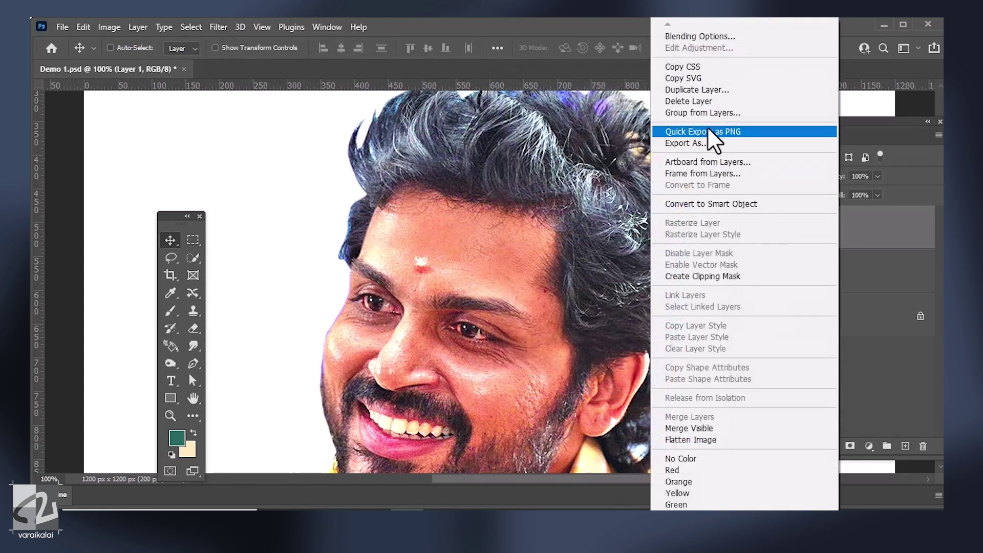
left_click(717, 90)
left_click(601, 148)
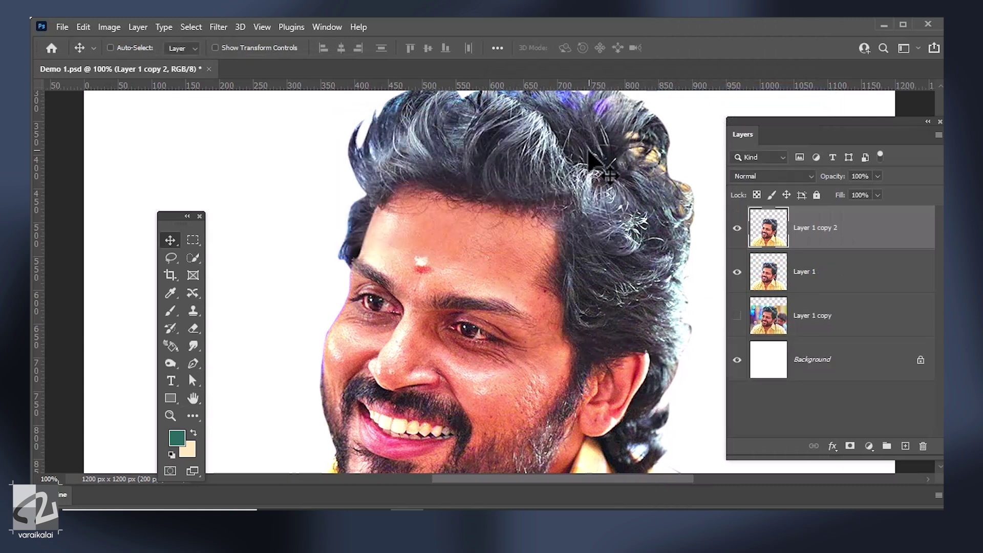
Step: Sharpen Layer 1 copy 2 again with Unsharp Mask at 150%, radius 1.7 px, threshold 0
left_click(220, 27)
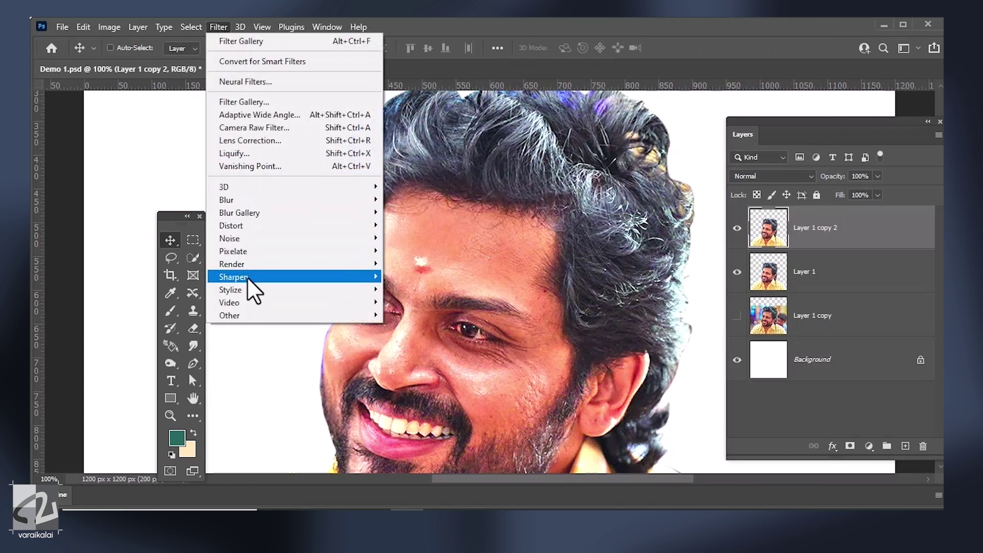
mouse_move(234, 276)
left_click(431, 341)
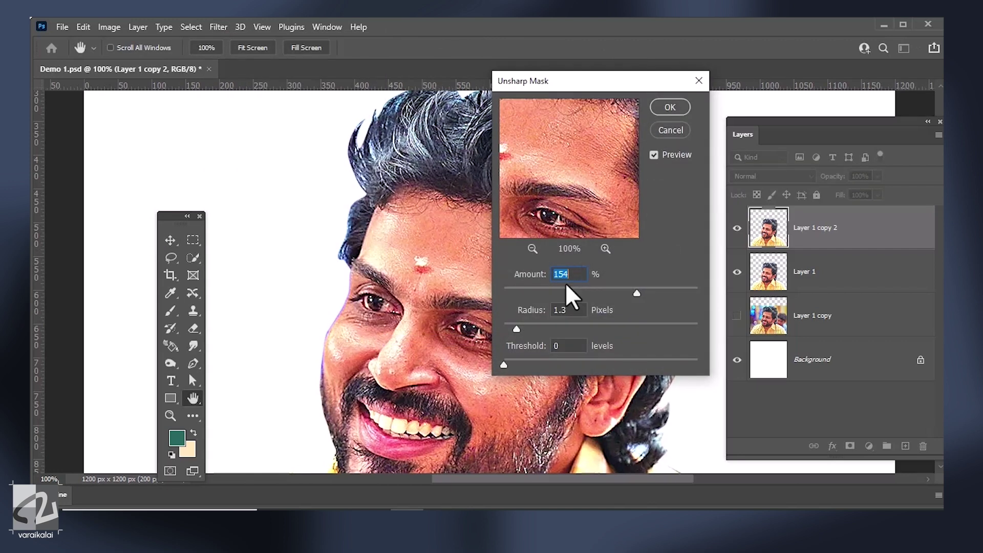
mouse_move(516, 328)
left_mouse_down()
mouse_move(635, 327)
mouse_move(519, 330)
left_mouse_up()
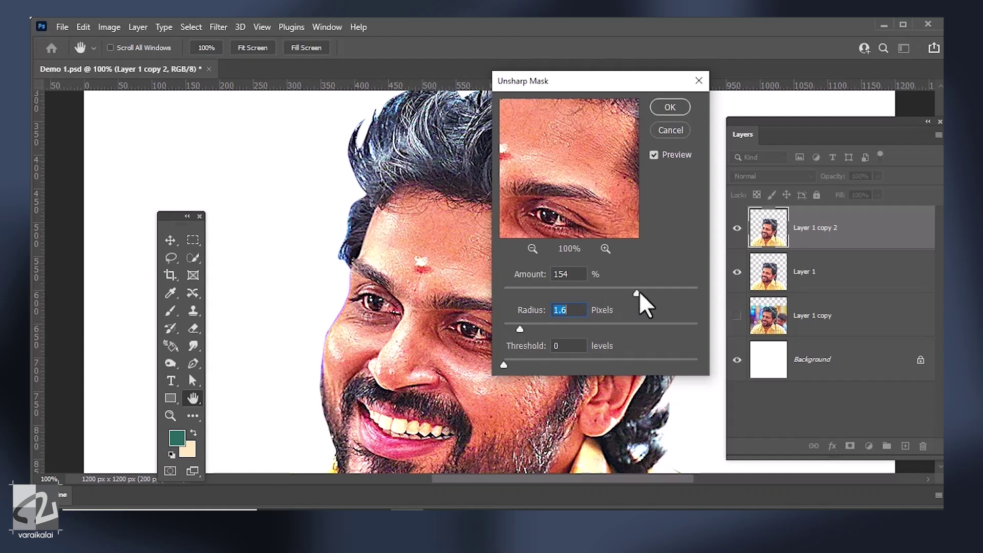
mouse_move(689, 290)
left_mouse_down()
mouse_move(604, 295)
mouse_move(635, 292)
left_mouse_up()
left_click_drag(518, 327, 520, 328)
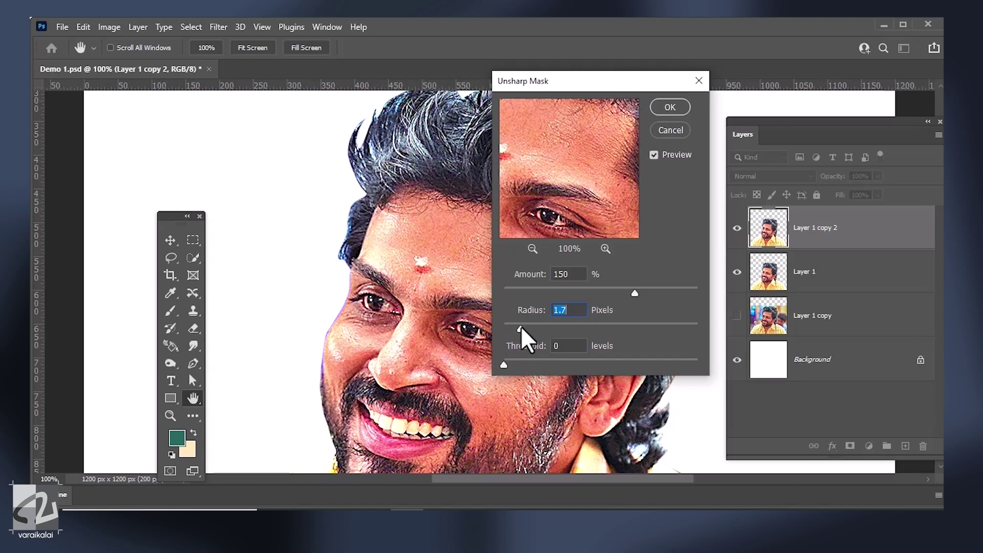
left_click(670, 107)
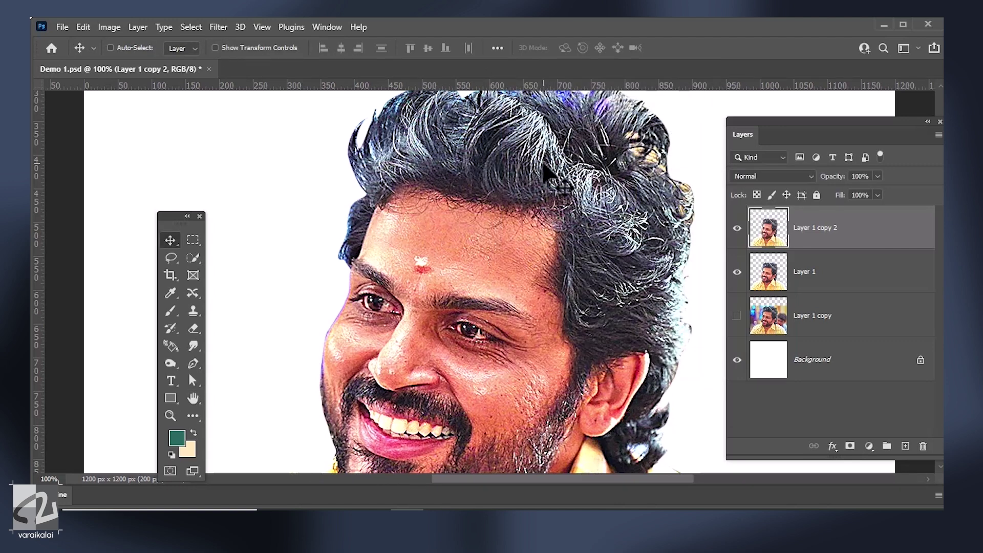
key("ctrl+plus")
left_click_drag(395, 292, 424, 148)
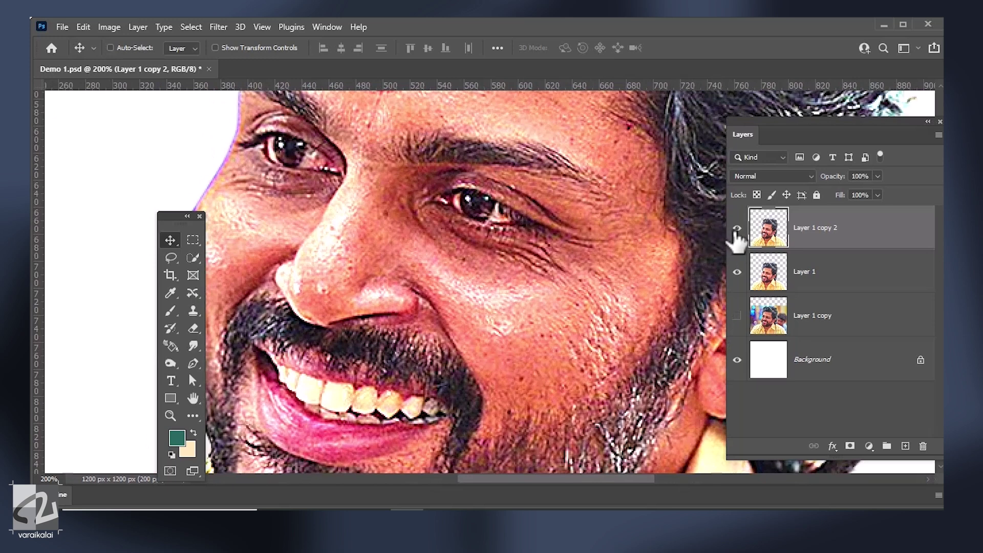
Step: Toggle Layer 1 copy 2 on and off to compare the extra sharpening
left_click(737, 229)
left_click(737, 229)
left_click(737, 229)
left_click(737, 229)
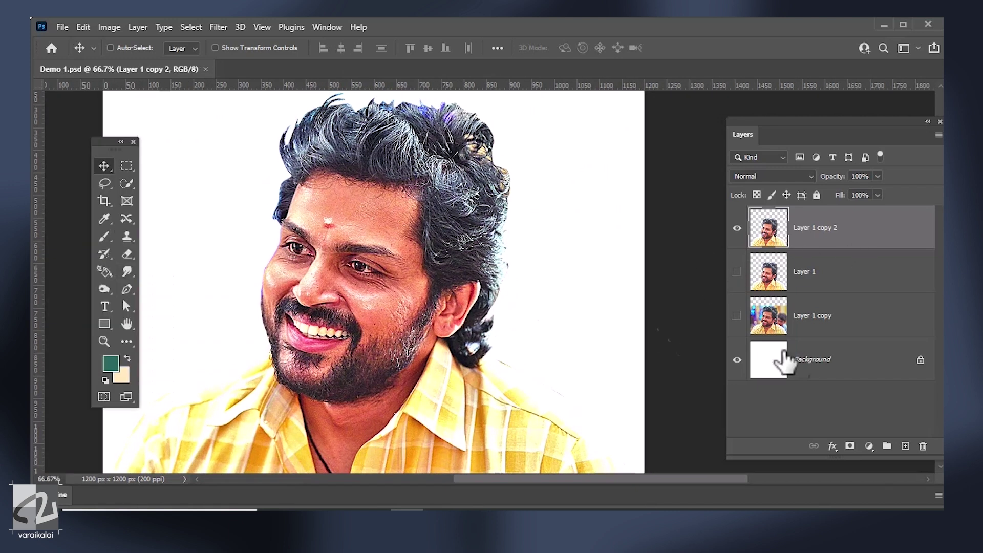
Step: Unlock the Background as Layer 0 and give it a grey-olive khaki Color Overlay
left_click(922, 374)
left_click(921, 361)
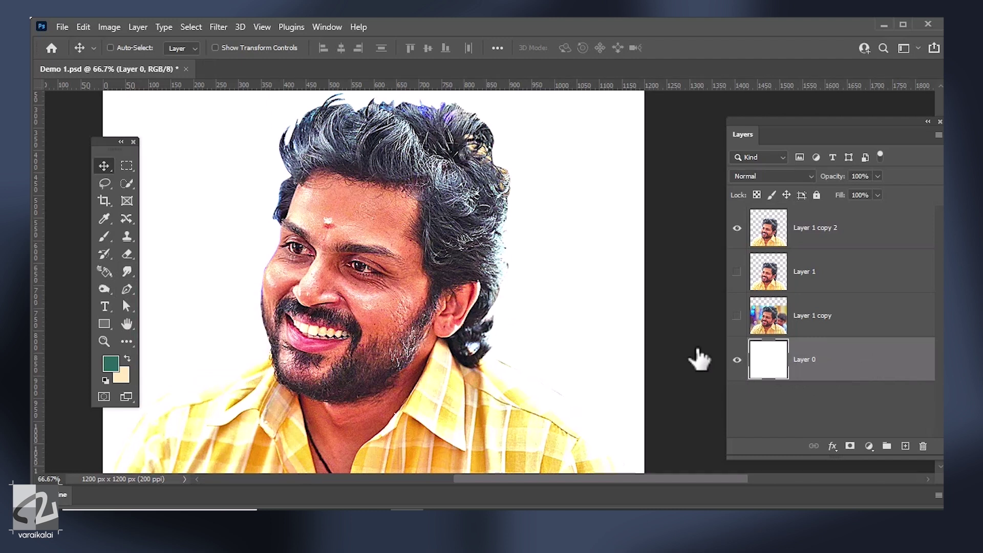
left_click(468, 342)
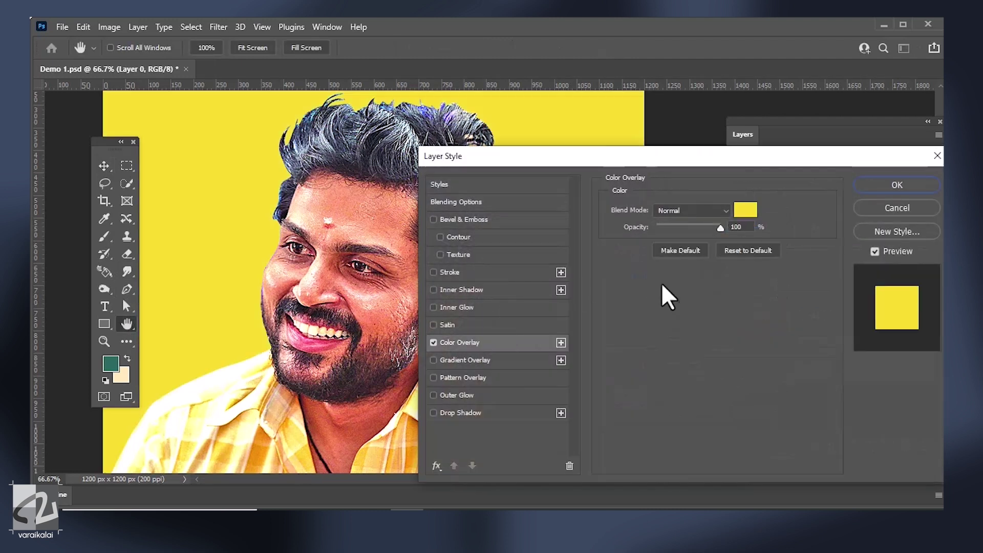
left_click(746, 210)
mouse_move(641, 265)
left_mouse_down()
mouse_move(610, 247)
mouse_move(647, 230)
left_mouse_up()
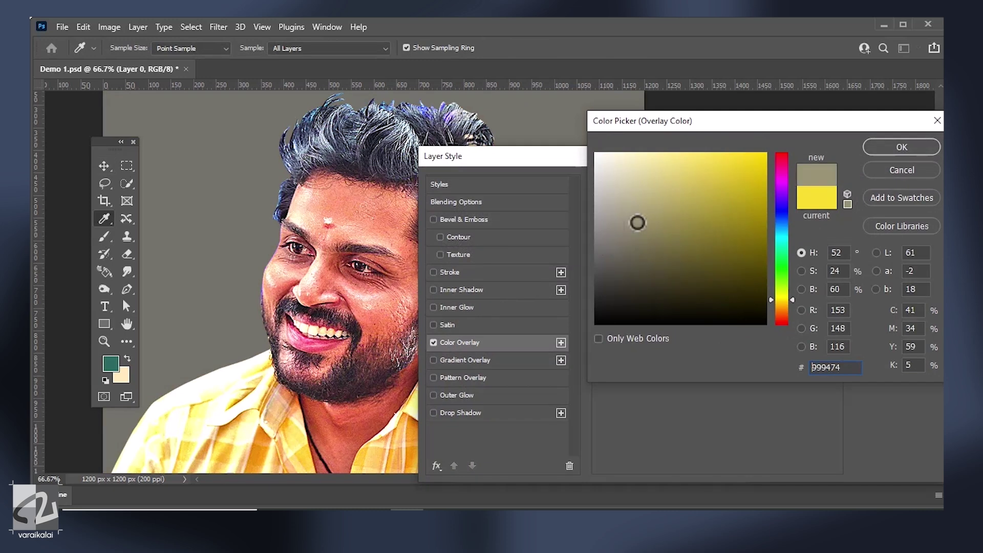
left_click(889, 147)
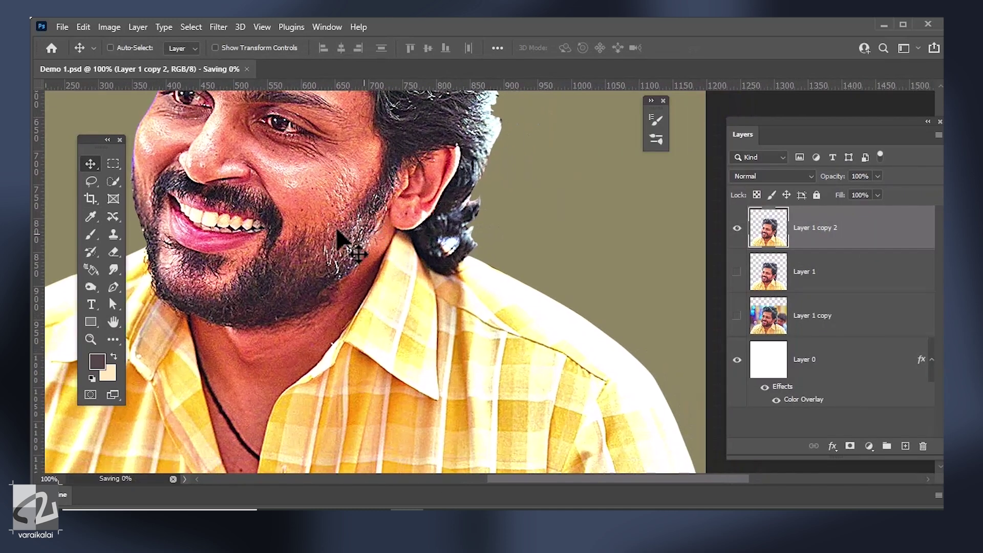
Step: Pick the Smudge tool and test smear strokes across the shirt collar
left_click(114, 269)
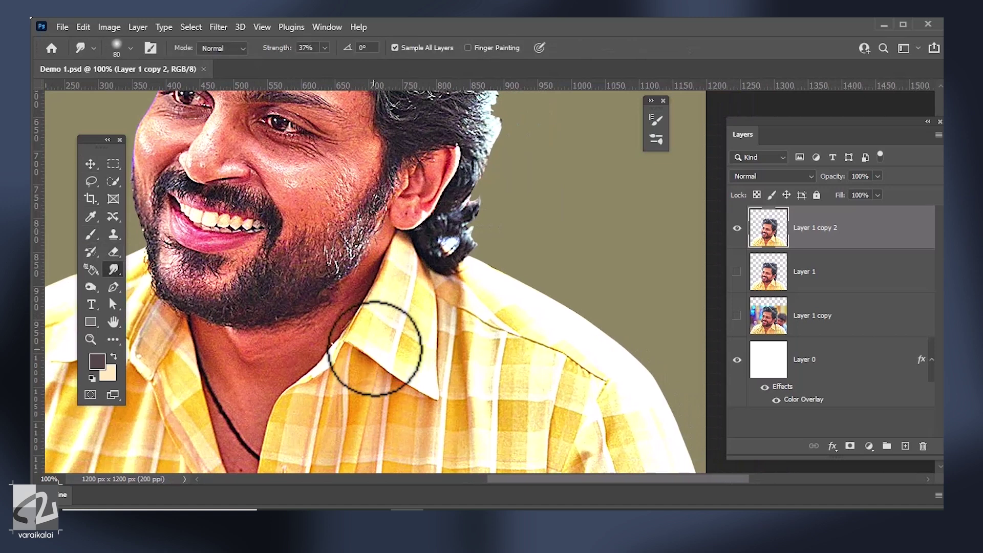
mouse_move(469, 377)
left_mouse_down()
mouse_move(372, 375)
mouse_move(518, 373)
left_mouse_up()
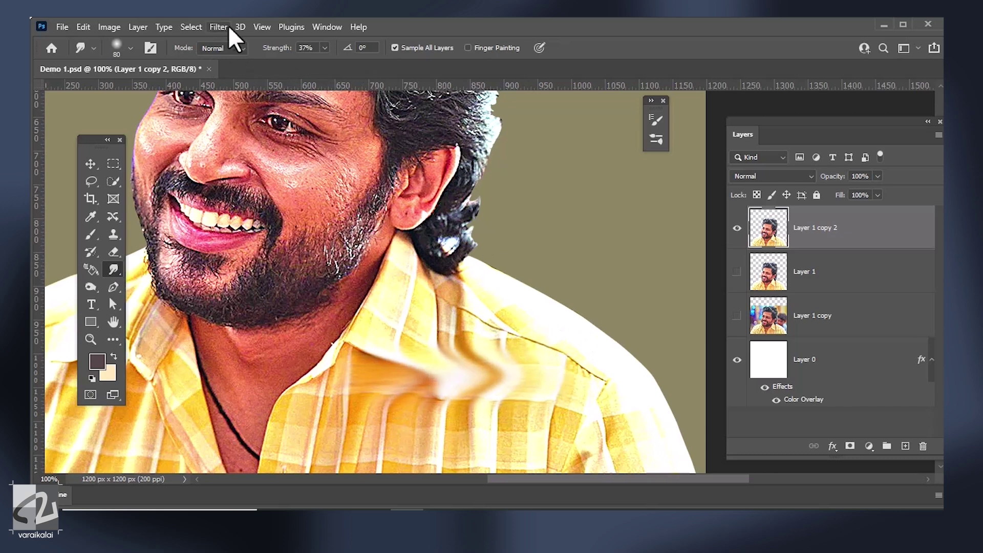
left_click(150, 48)
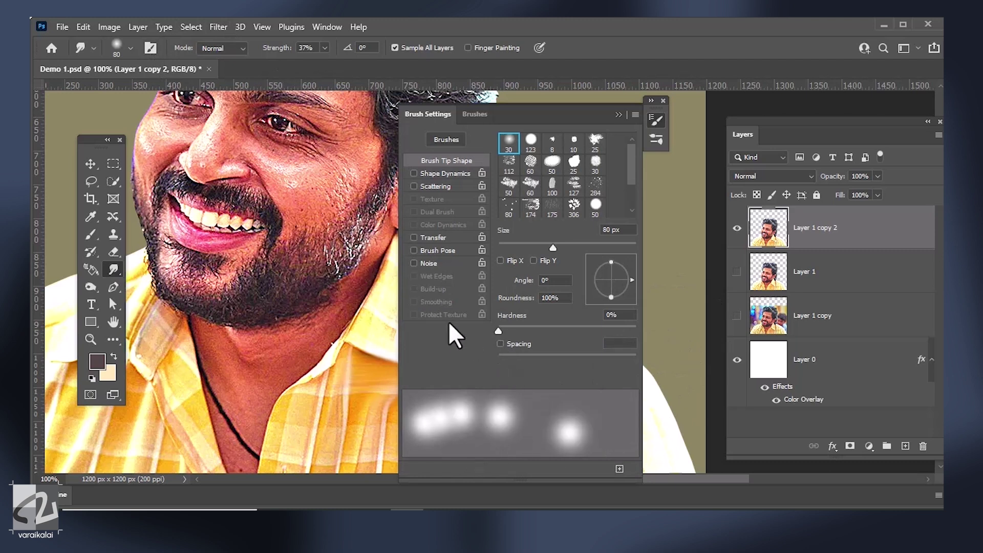
left_click(619, 114)
left_click_drag(329, 429, 568, 427)
key("ctrl+plus")
mouse_move(593, 314)
left_mouse_down()
mouse_move(527, 149)
mouse_move(557, 258)
mouse_move(481, 363)
mouse_move(444, 241)
left_mouse_up()
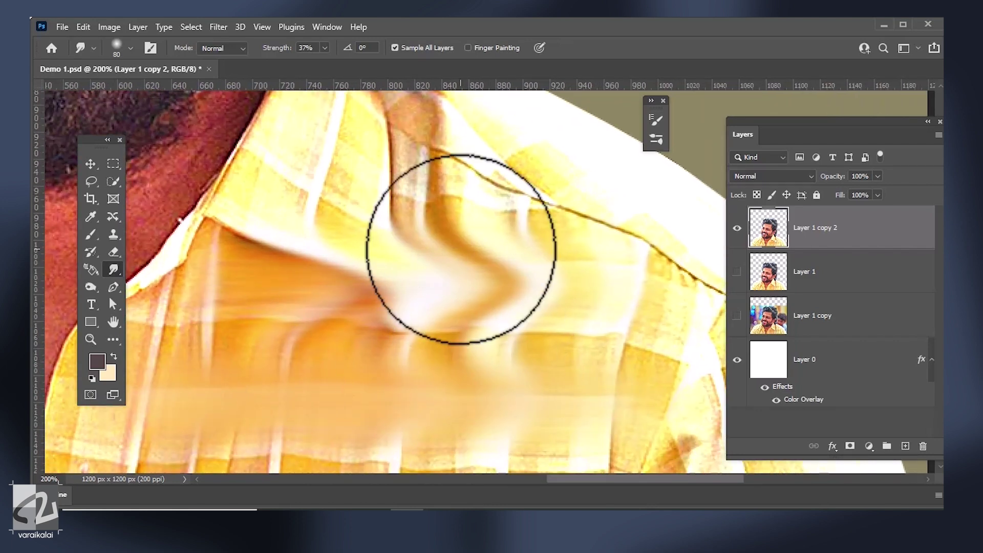
key("ctrl+minus")
Step: Undo the collar smudges and review the soft 80 px, 0% hardness Smudge brush settings
key("ctrl+z")
key("ctrl+z")
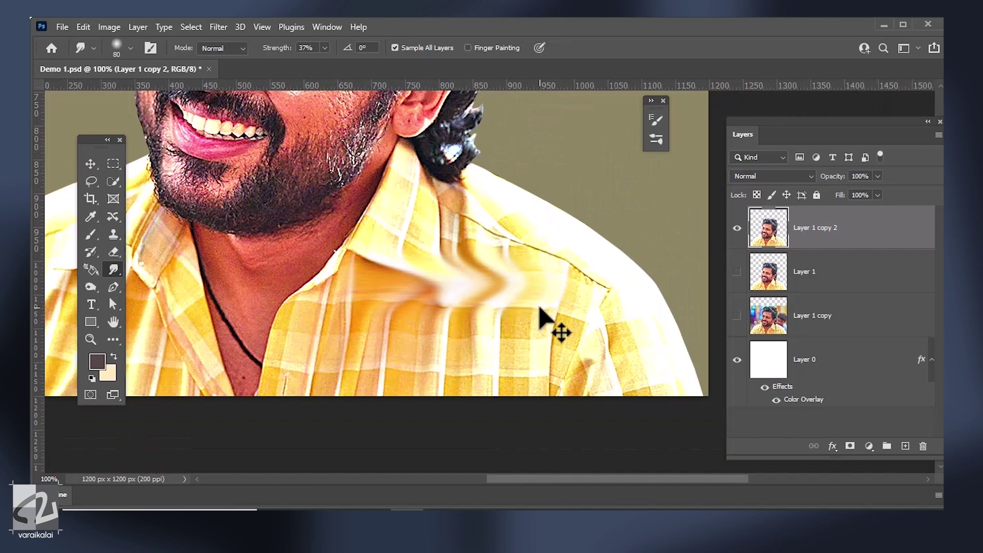
key("ctrl+z")
key("ctrl+z")
scroll(365, 155, "up", 5)
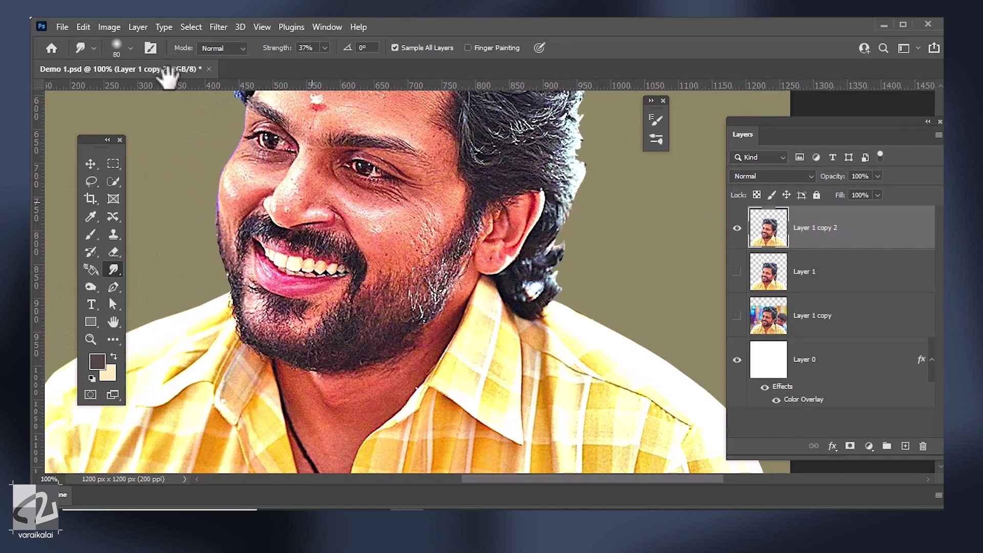
scroll(164, 72, "left", 3)
left_click(151, 48)
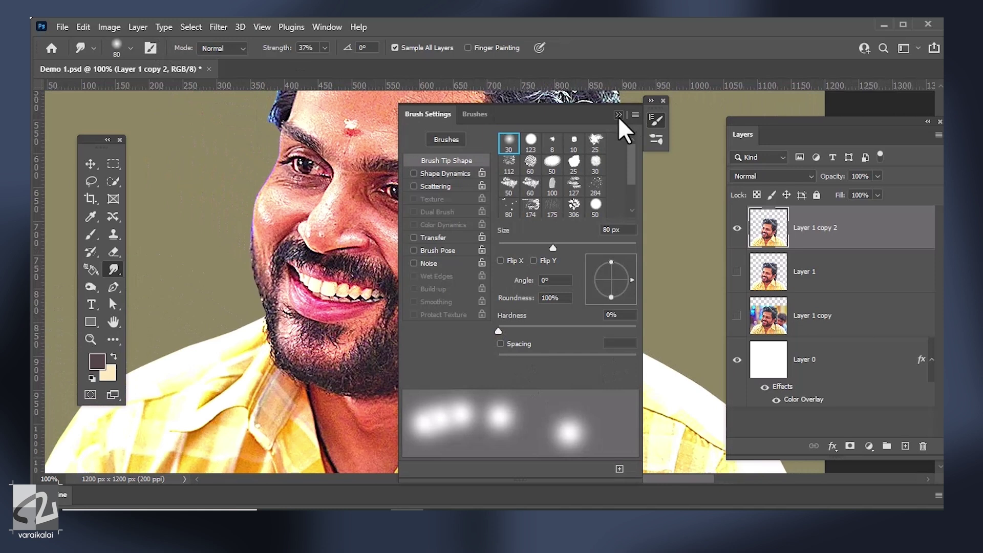
left_click(619, 115)
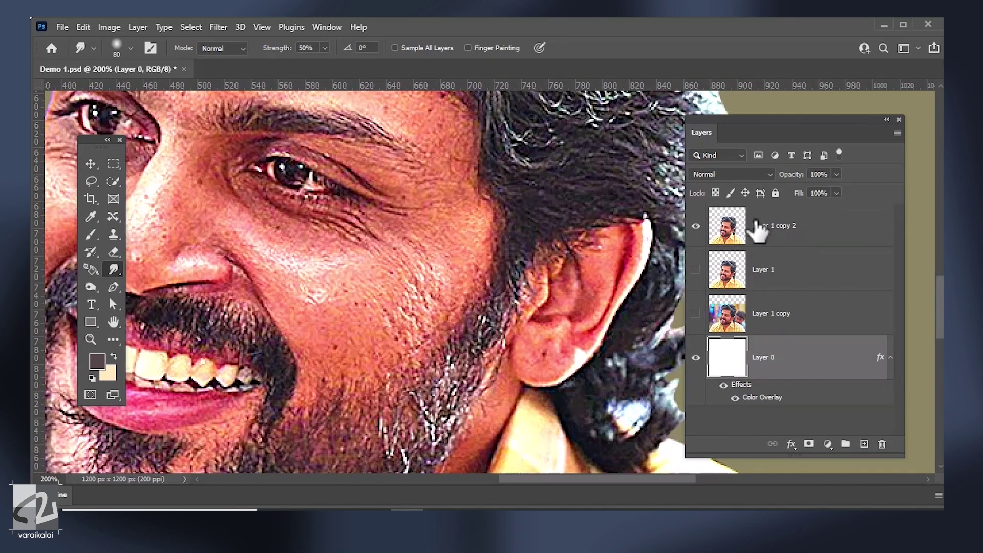
Step: On Layer 1 copy 2, test a cheek smudge, undo it, and retry on a new Layer 2
left_click(759, 228)
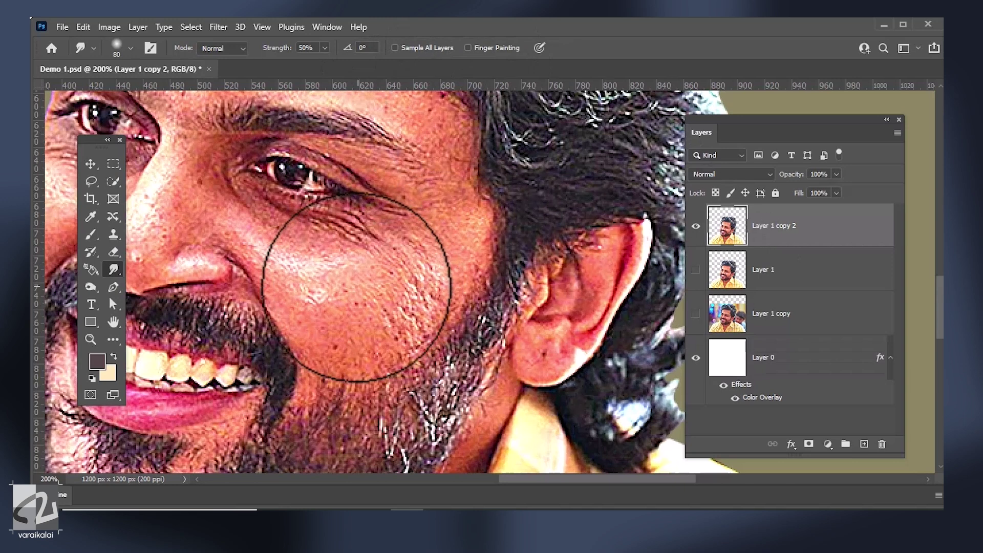
mouse_move(347, 291)
left_mouse_down()
mouse_move(375, 259)
mouse_move(322, 264)
mouse_move(368, 249)
mouse_move(417, 254)
left_mouse_up()
key("ctrl+z")
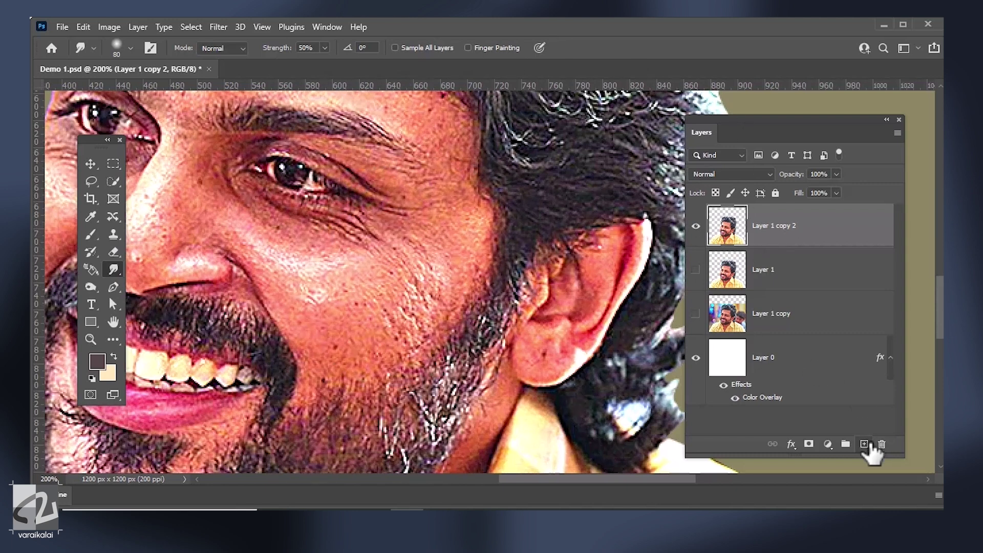
left_click(864, 444)
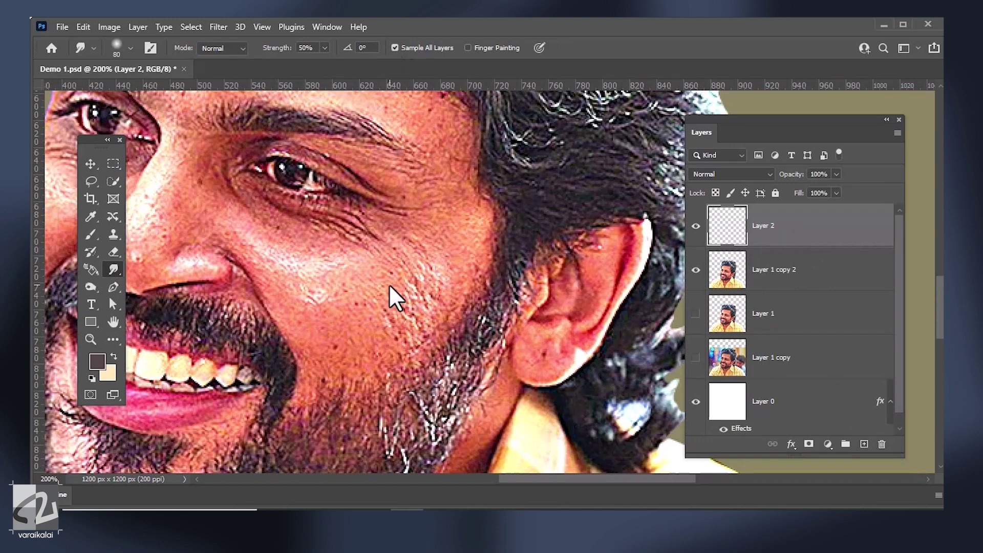
mouse_move(350, 277)
left_mouse_down()
mouse_move(380, 275)
mouse_move(384, 321)
left_mouse_up()
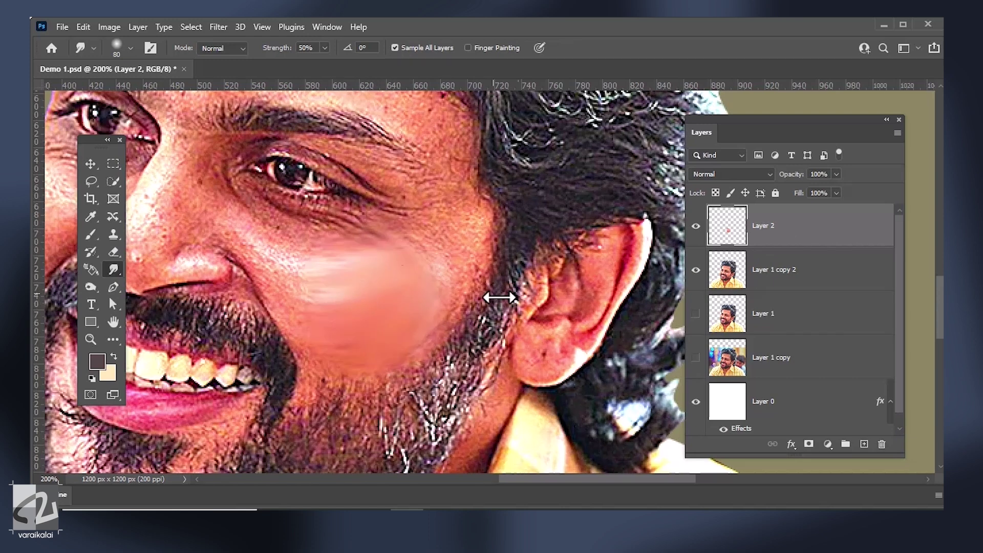
left_click(696, 226)
Step: Erase the trial cheek smudge, delete Layer 2, and add a fresh empty layer above Layer 1 copy 2
left_click(113, 252)
right_click(118, 251)
left_click(145, 251)
left_click(389, 314)
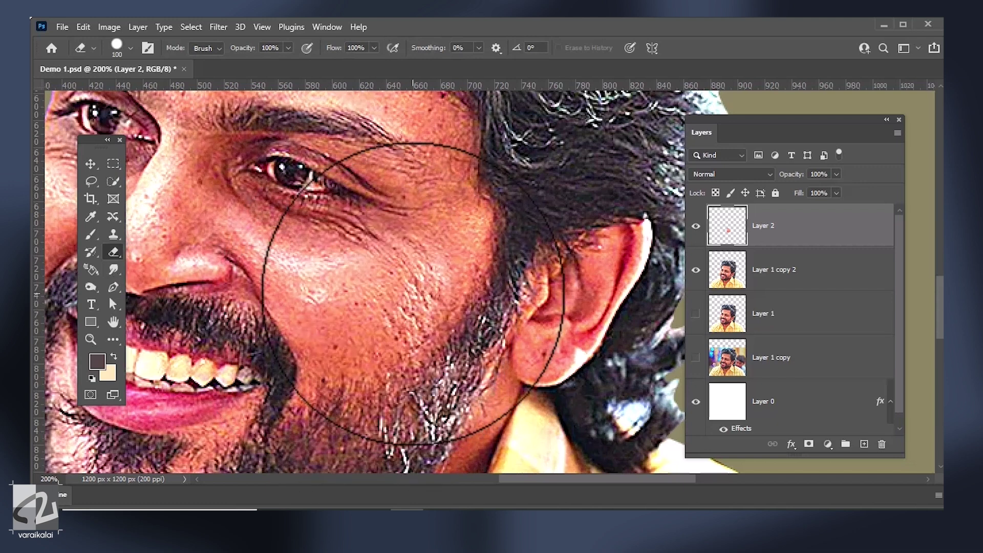
left_click(882, 444)
left_click(433, 215)
key("v")
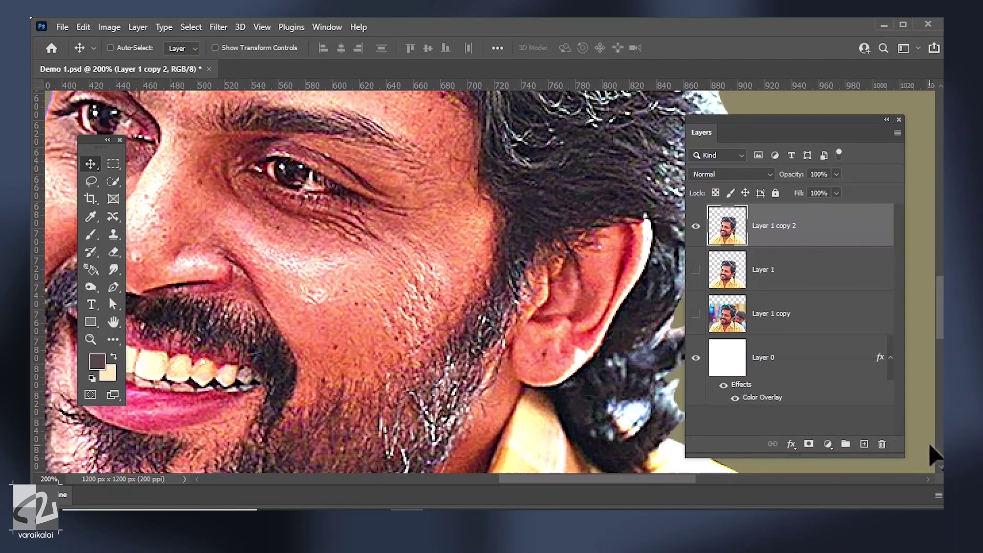
left_click(864, 445)
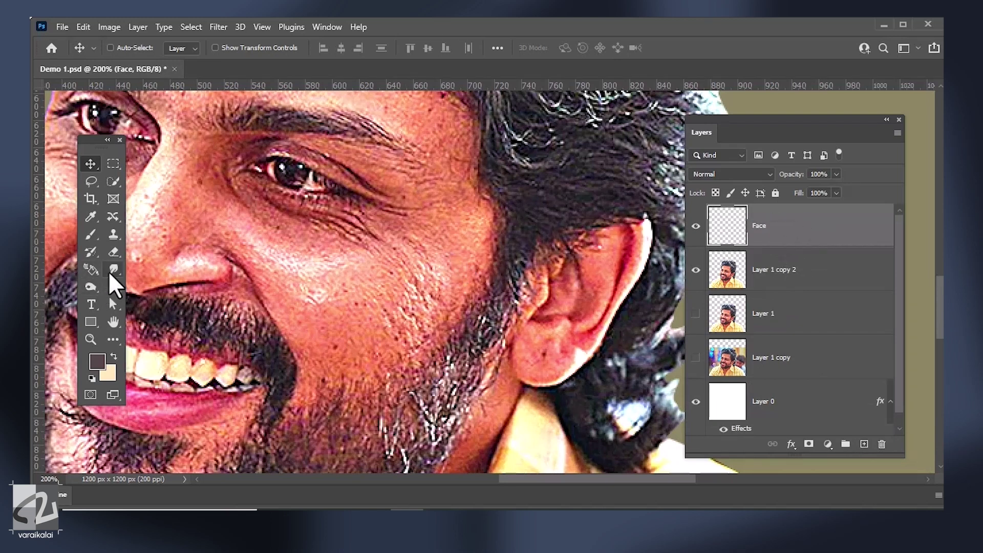
Step: Choose the Smudge tool and settle the brush size at 40 px over the cheek
left_click(112, 272)
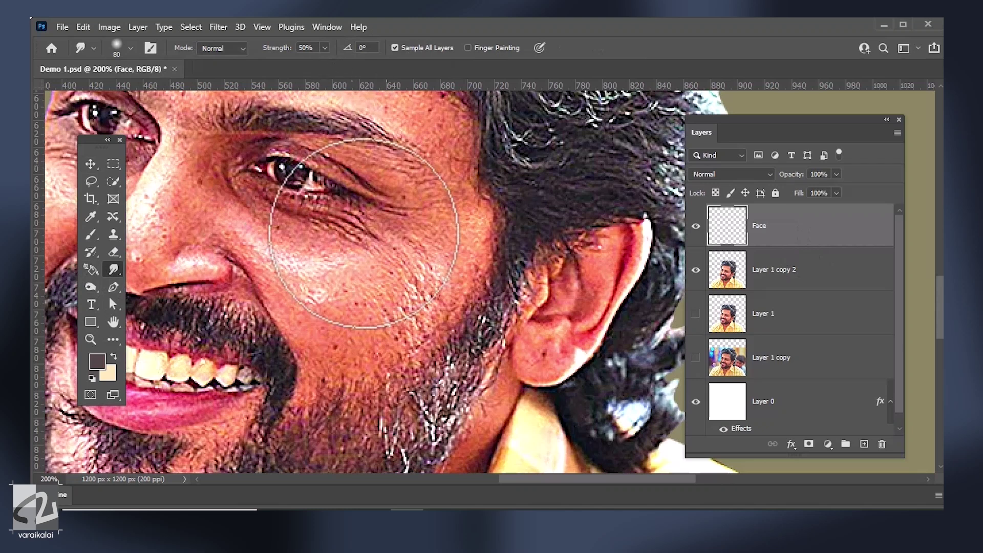
left_click_drag(367, 286, 451, 259)
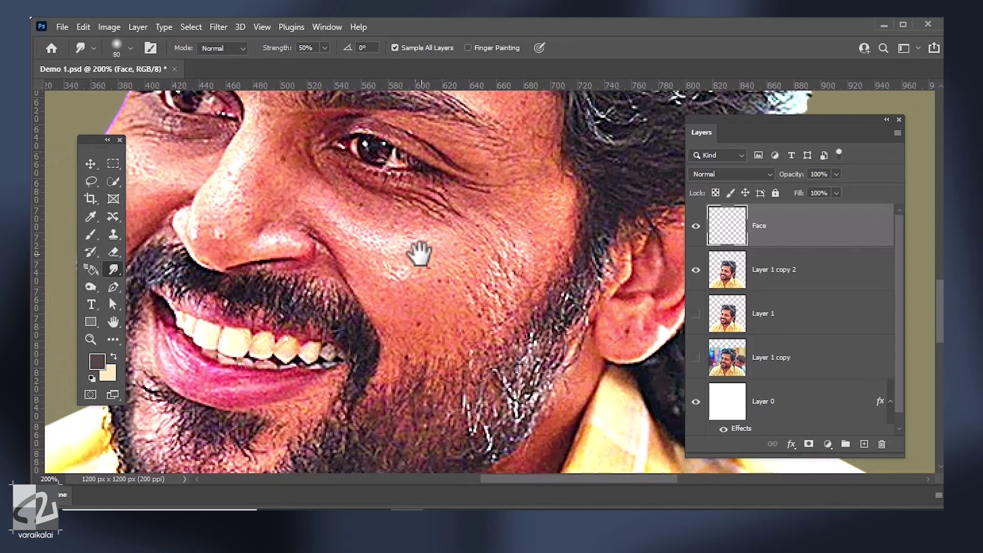
key("bracketleft")
key("bracketleft")
key("bracketleft")
left_click_drag(272, 169, 439, 264)
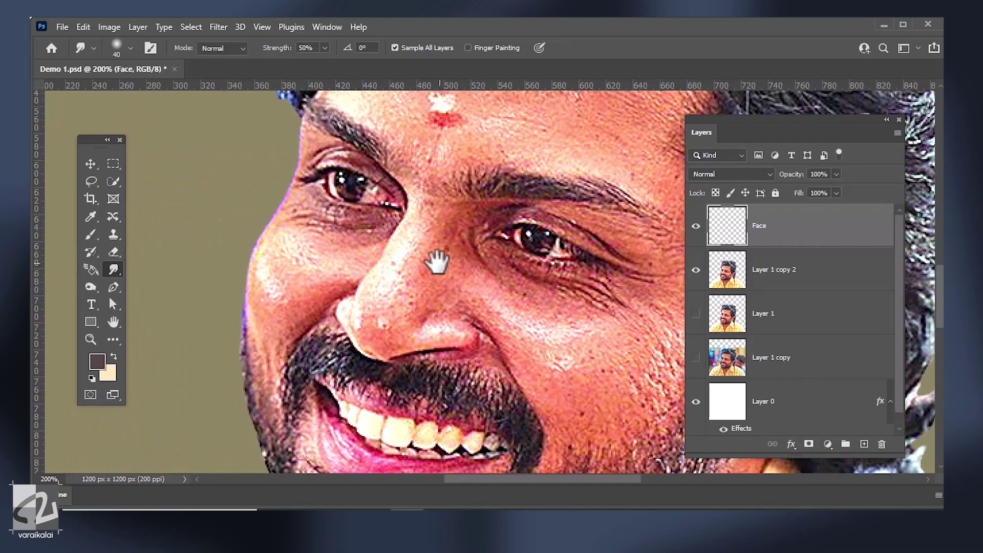
left_click_drag(557, 281, 439, 252)
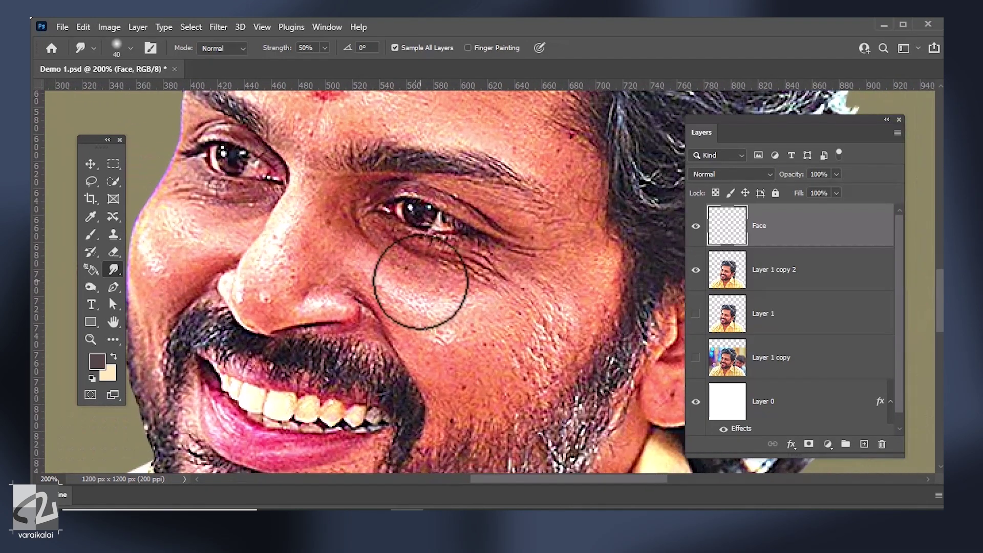
key("bracketleft")
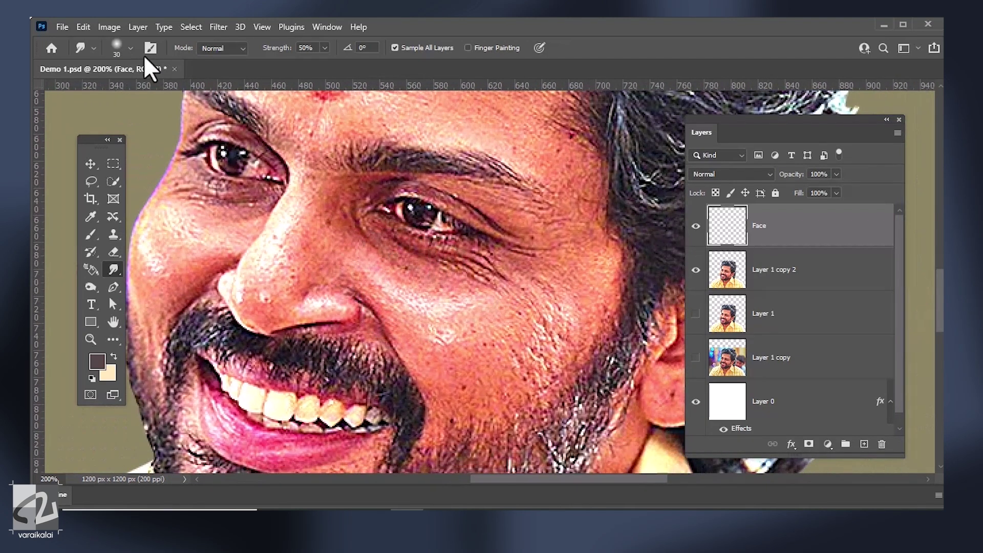
left_click(131, 48)
left_click_drag(128, 92, 114, 94)
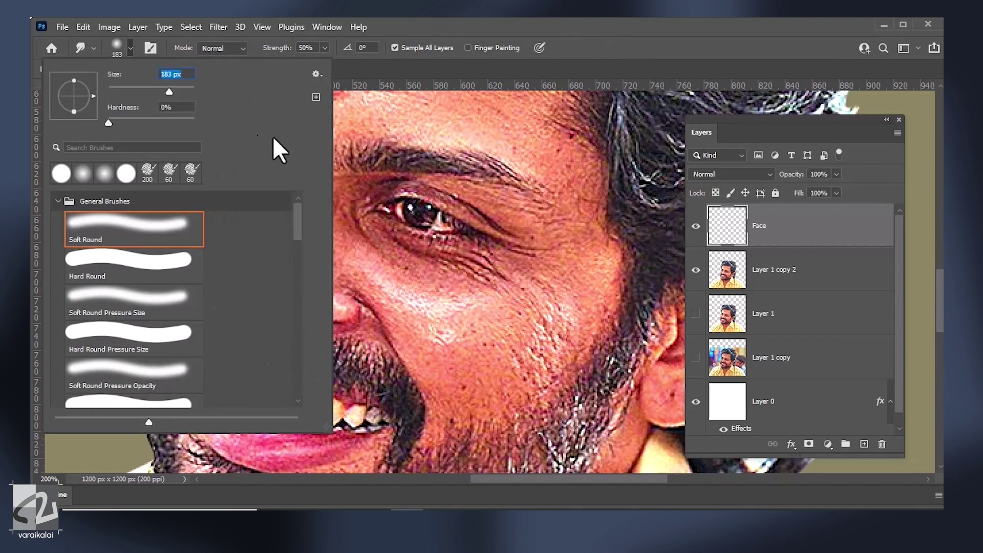
left_click_drag(119, 90, 118, 90)
left_click(516, 313)
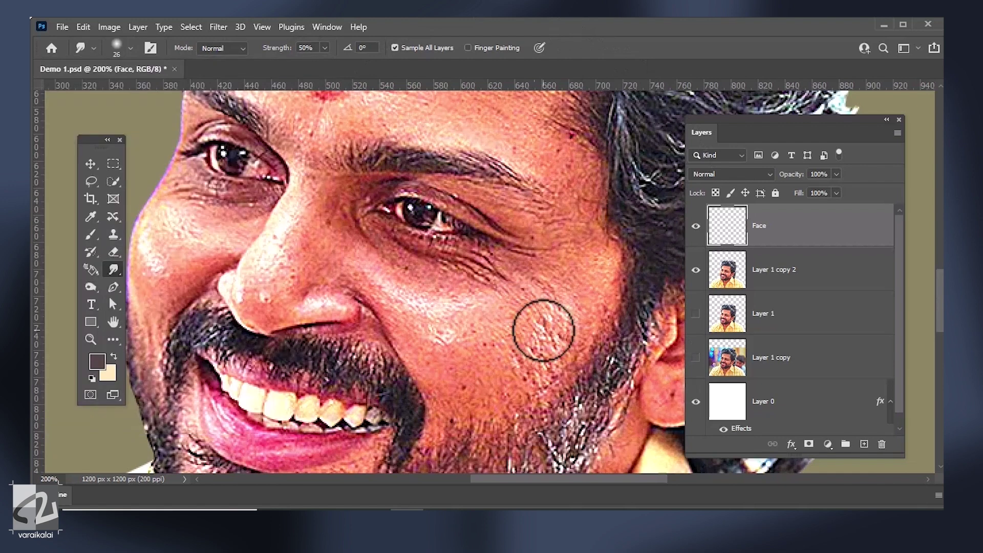
key("bracketright")
key("bracketright")
key("bracketright")
key("bracketleft")
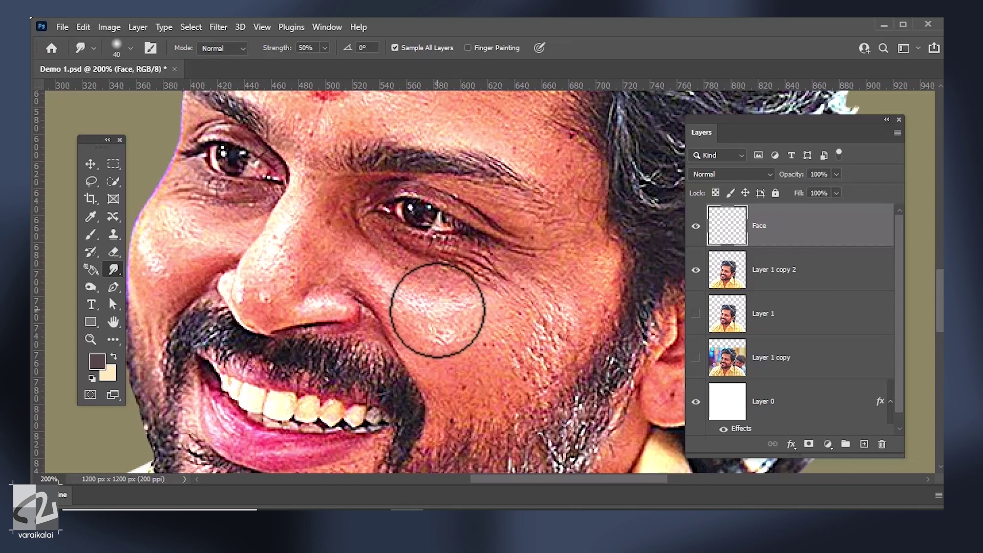
Step: At 300% zoom, smudge the under-eye wrinkles, cheek skin and nostril crease smooth
key("ctrl+plus")
mouse_move(408, 298)
left_mouse_down()
mouse_move(351, 290)
mouse_move(377, 307)
mouse_move(395, 301)
mouse_move(432, 313)
mouse_move(351, 261)
mouse_move(376, 259)
mouse_move(292, 261)
mouse_move(340, 297)
mouse_move(410, 377)
mouse_move(446, 363)
mouse_move(454, 275)
mouse_move(439, 253)
mouse_move(423, 296)
mouse_move(318, 285)
mouse_move(383, 346)
left_mouse_up()
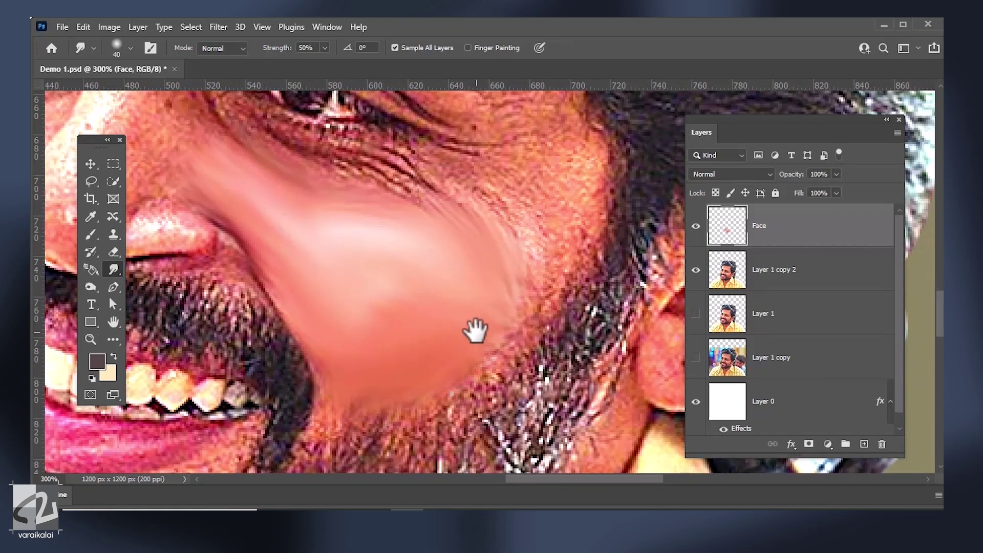
left_click_drag(404, 221, 474, 275)
left_click_drag(397, 241, 506, 259)
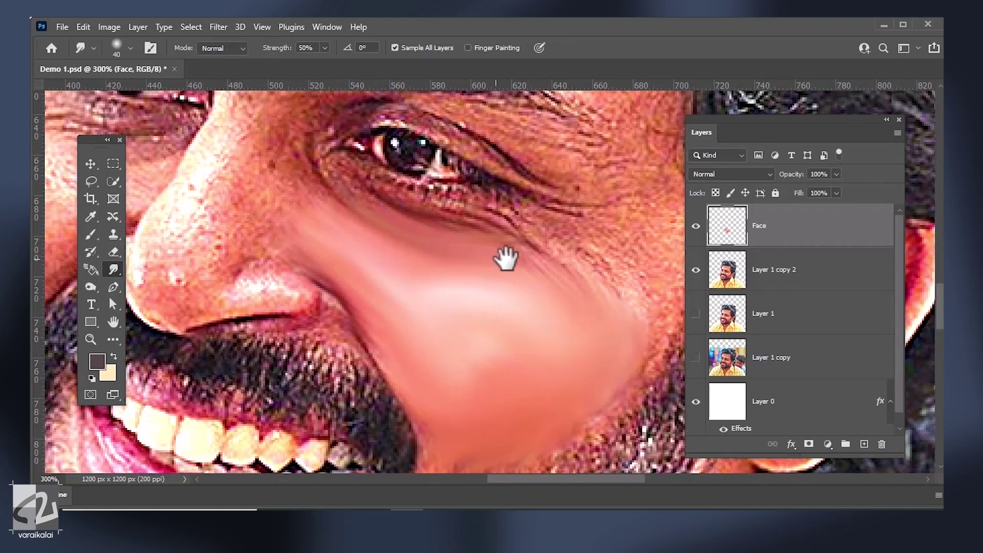
key("bracketleft")
key("bracketleft")
key("bracketleft")
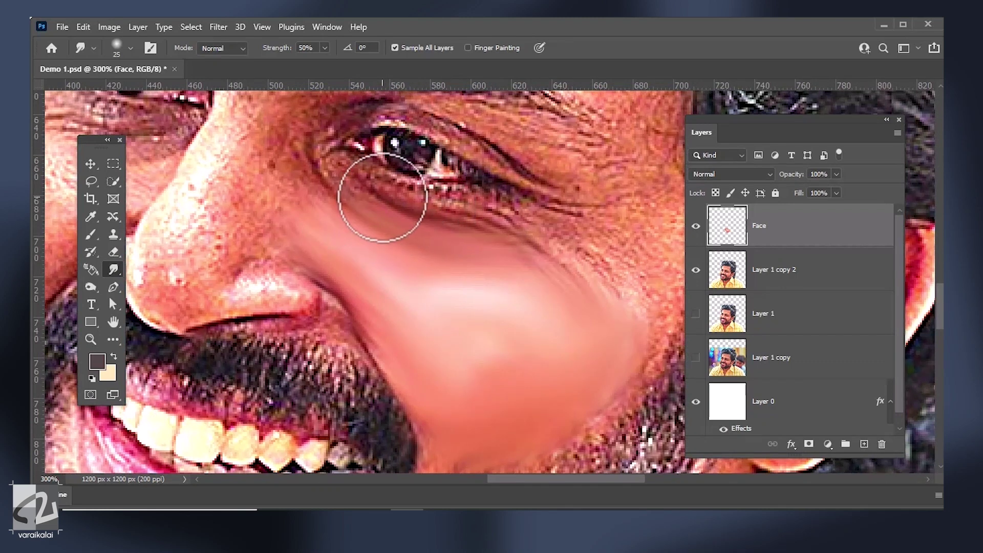
left_click_drag(392, 197, 529, 228)
mouse_move(347, 169)
left_mouse_down()
mouse_move(404, 211)
mouse_move(331, 171)
mouse_move(270, 180)
mouse_move(278, 153)
mouse_move(299, 193)
mouse_move(287, 209)
mouse_move(264, 206)
mouse_move(230, 224)
mouse_move(272, 171)
mouse_move(215, 255)
mouse_move(307, 246)
mouse_move(300, 241)
mouse_move(275, 247)
mouse_move(317, 265)
left_mouse_up()
key("bracketright")
key("bracketleft")
key("bracketleft")
key("bracketleft")
mouse_move(283, 198)
left_mouse_down()
mouse_move(377, 275)
mouse_move(342, 215)
left_mouse_up()
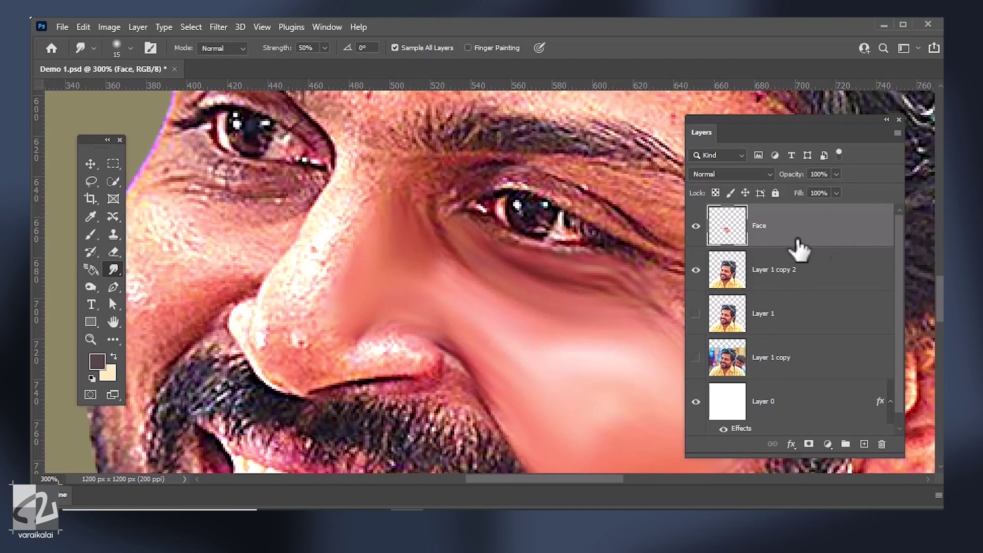
left_click(114, 287)
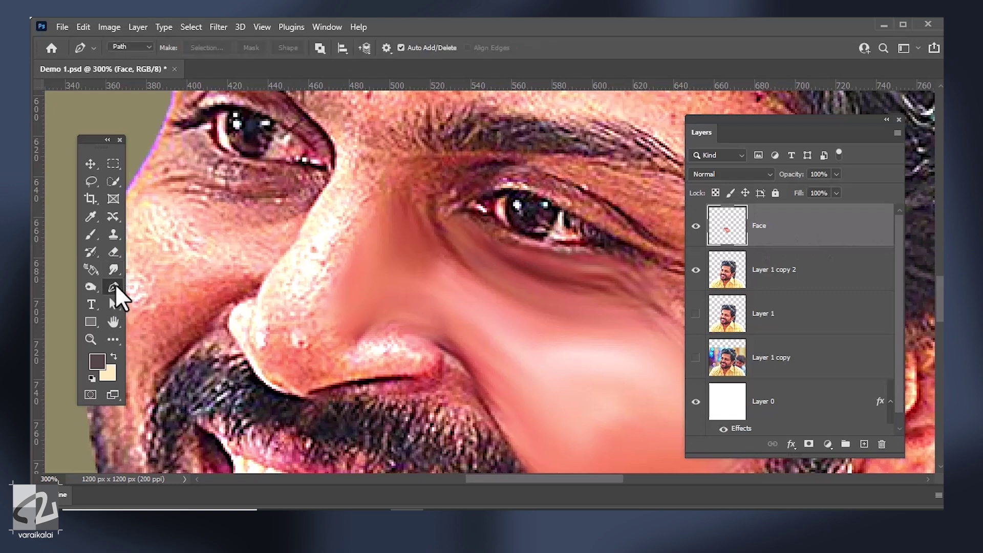
Step: Outline the nose bridge with a path, convert it to a 0.5 px feathered selection, and select Smudge
left_click(339, 159)
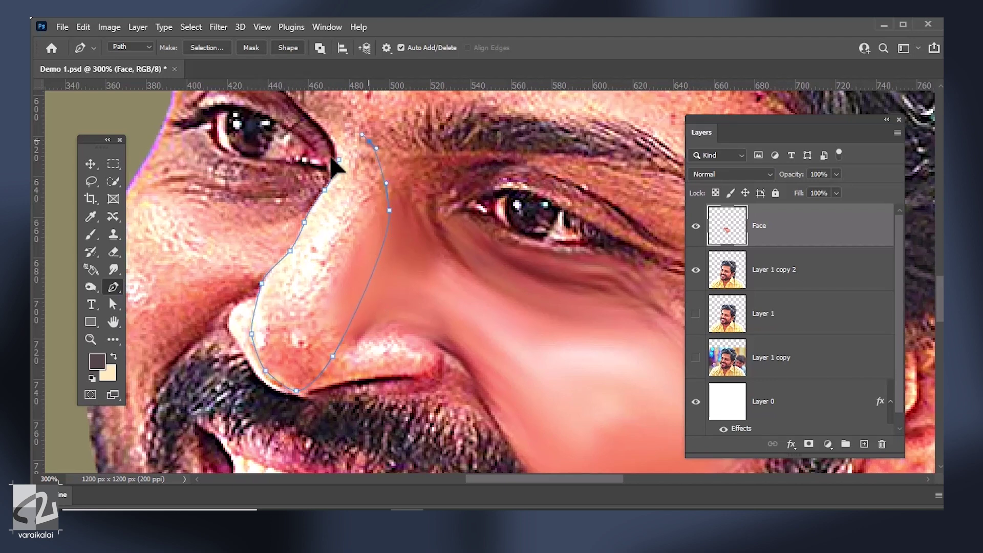
right_click(354, 176)
left_click(381, 229)
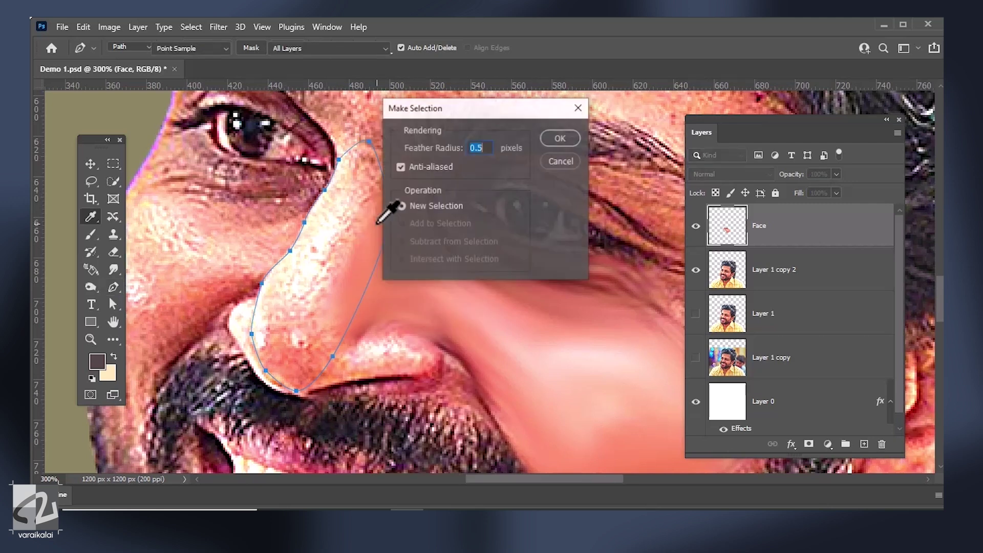
key("Return")
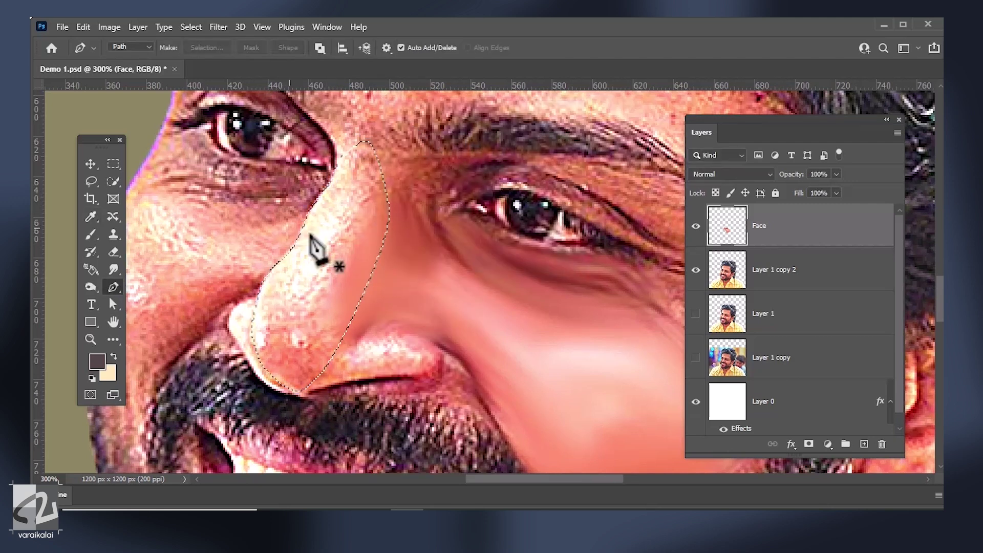
left_click(108, 270)
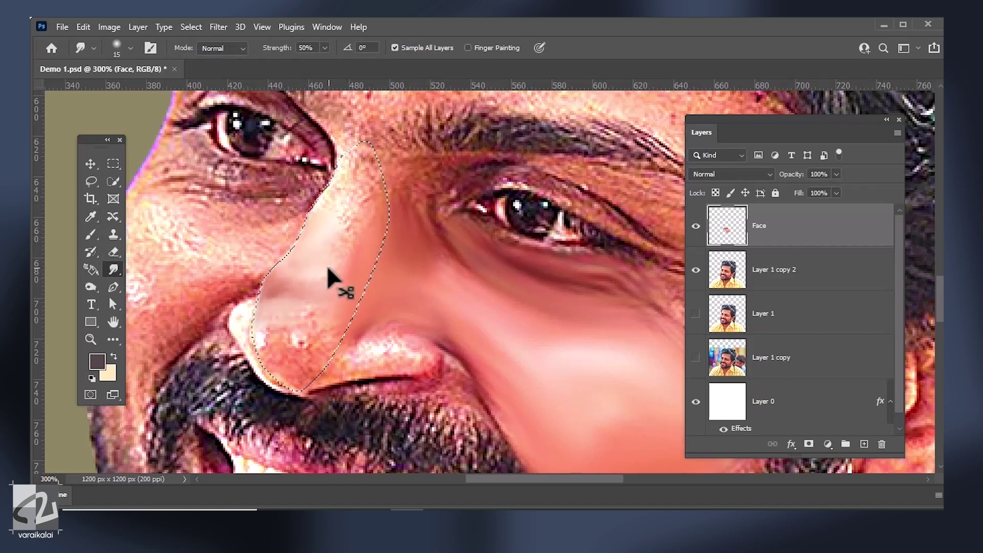
Step: Smudge the nose, the upper eyelid creases, the outer eye and the upper cheek smooth
left_click_drag(271, 291, 280, 377)
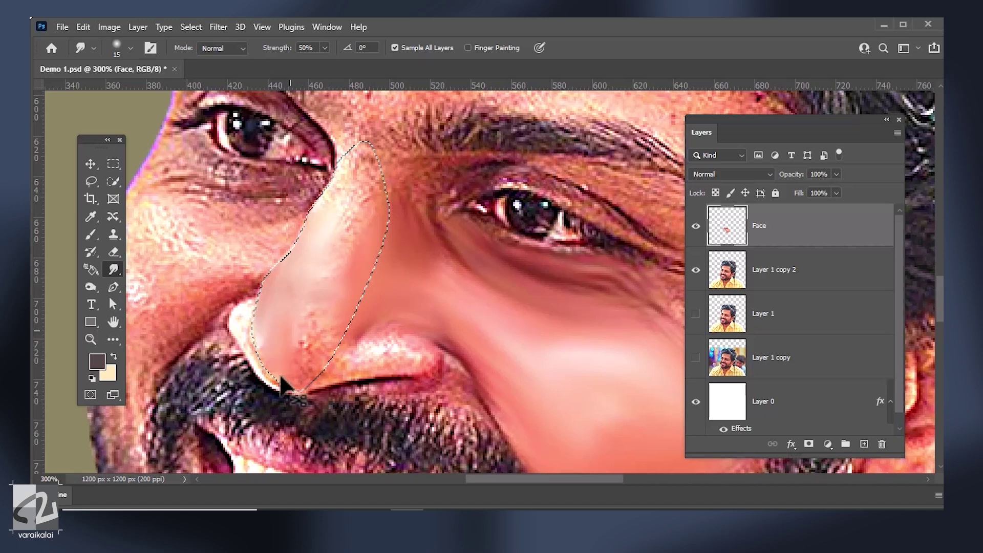
key("ctrl+plus")
key("bracketleft")
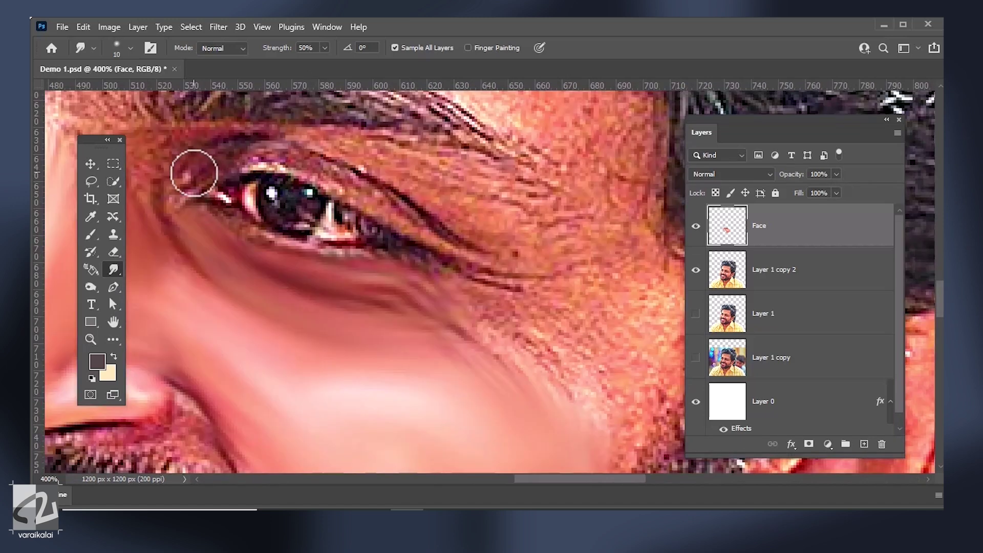
mouse_move(195, 184)
left_mouse_down()
mouse_move(253, 158)
mouse_move(406, 223)
left_mouse_up()
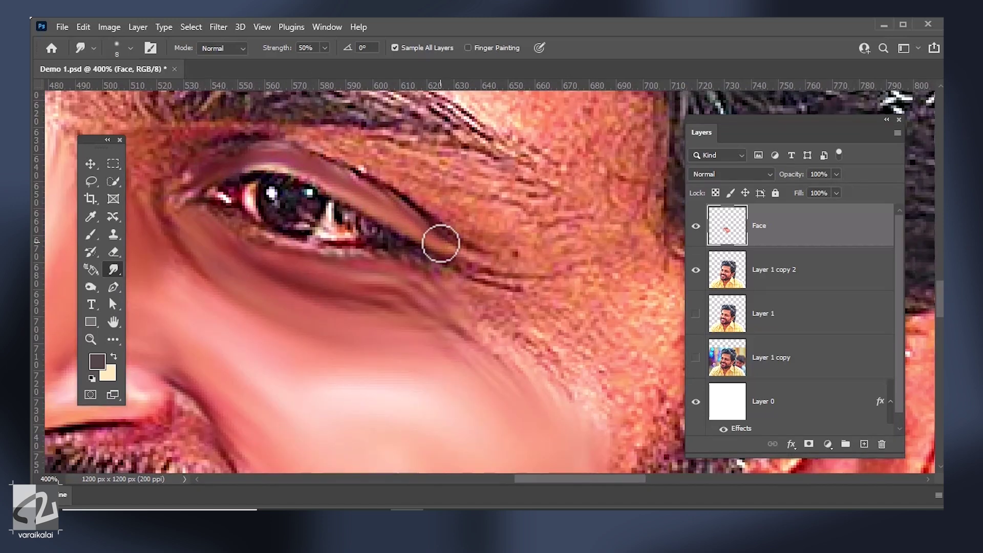
key("bracketright")
key("bracketright")
left_click_drag(164, 189, 208, 191)
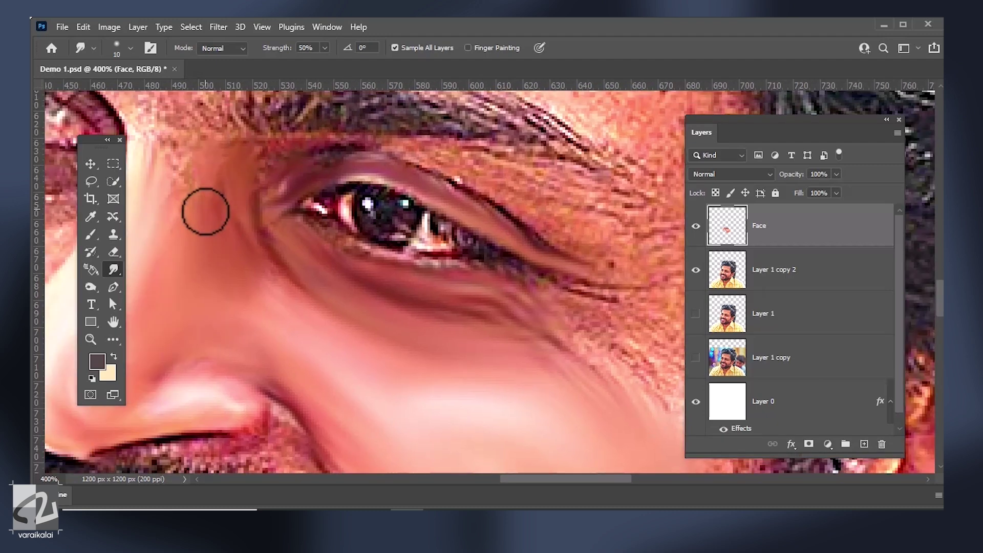
left_click_drag(364, 142, 273, 137)
mouse_move(330, 154)
left_mouse_down()
mouse_move(493, 180)
mouse_move(439, 191)
mouse_move(469, 222)
mouse_move(567, 208)
left_mouse_up()
key("bracketright")
mouse_move(544, 296)
left_mouse_down()
mouse_move(439, 268)
mouse_move(446, 345)
mouse_move(502, 334)
mouse_move(527, 248)
mouse_move(483, 235)
left_mouse_up()
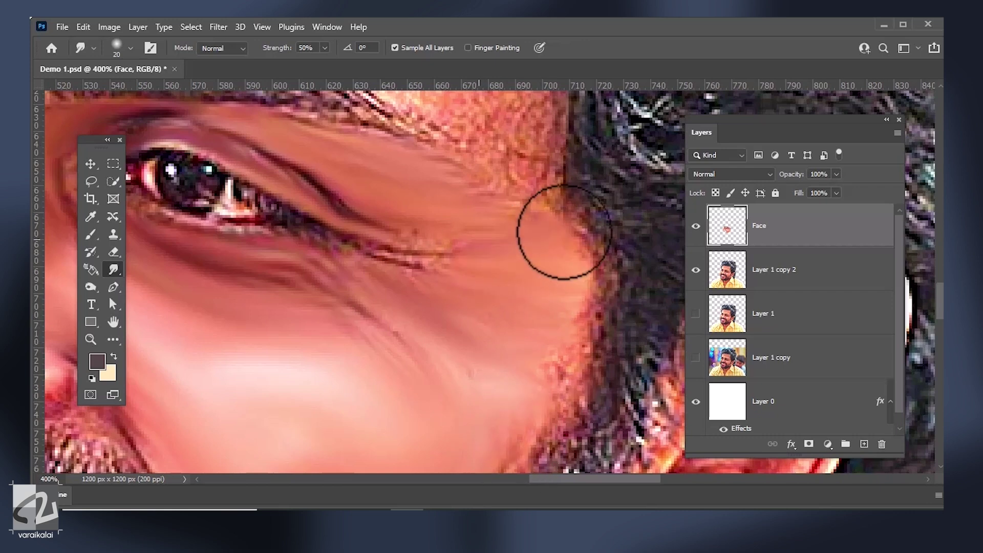
key("bracketleft")
key("bracketleft")
key("bracketleft")
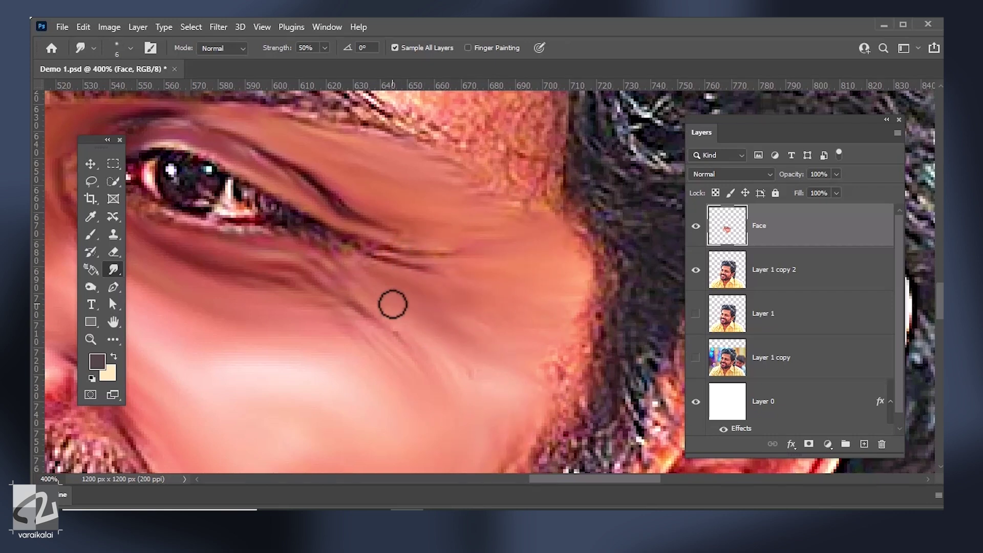
left_click_drag(372, 281, 445, 325)
Step: Smooth the under-eye wrinkles, then move across the cheek, nose base and mustache
key("ctrl+minus")
mouse_move(382, 193)
left_mouse_down()
mouse_move(265, 235)
mouse_move(453, 222)
left_mouse_up()
key("bracketright")
key("bracketright")
mouse_move(264, 264)
left_mouse_down()
mouse_move(356, 285)
mouse_move(242, 257)
mouse_move(294, 311)
mouse_move(228, 307)
mouse_move(344, 343)
mouse_move(214, 328)
mouse_move(187, 345)
left_mouse_up()
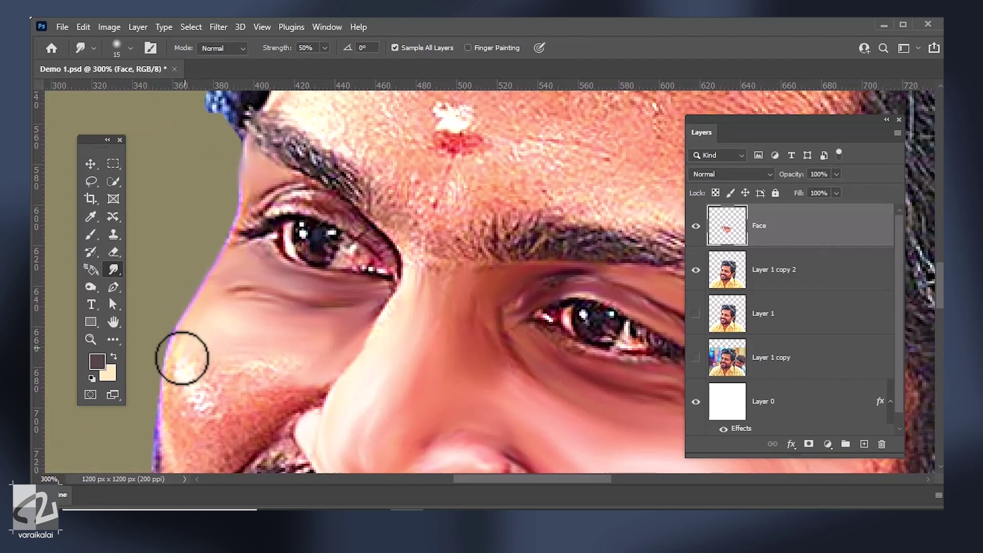
left_click_drag(185, 405, 200, 334)
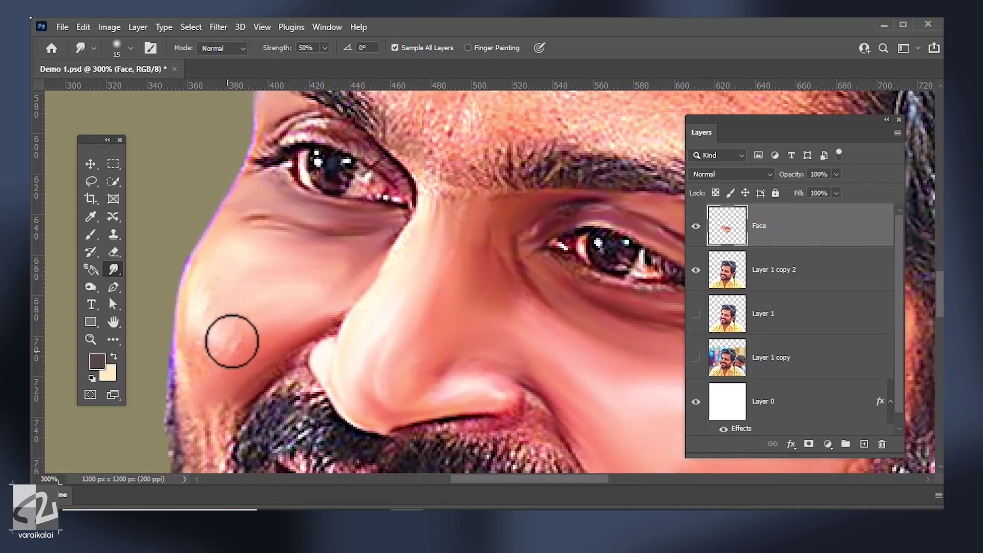
left_click_drag(189, 406, 213, 336)
key("bracketleft")
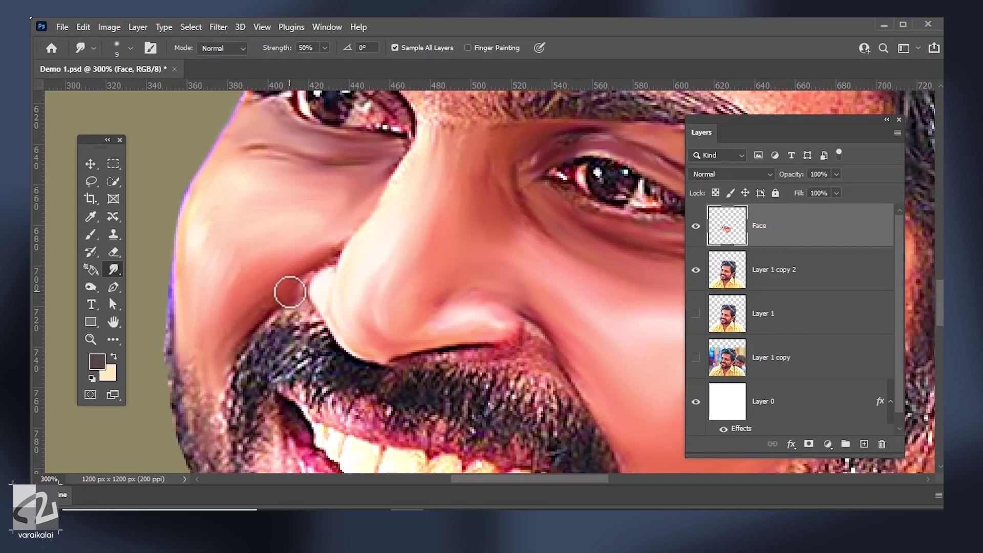
left_click_drag(221, 358, 240, 280)
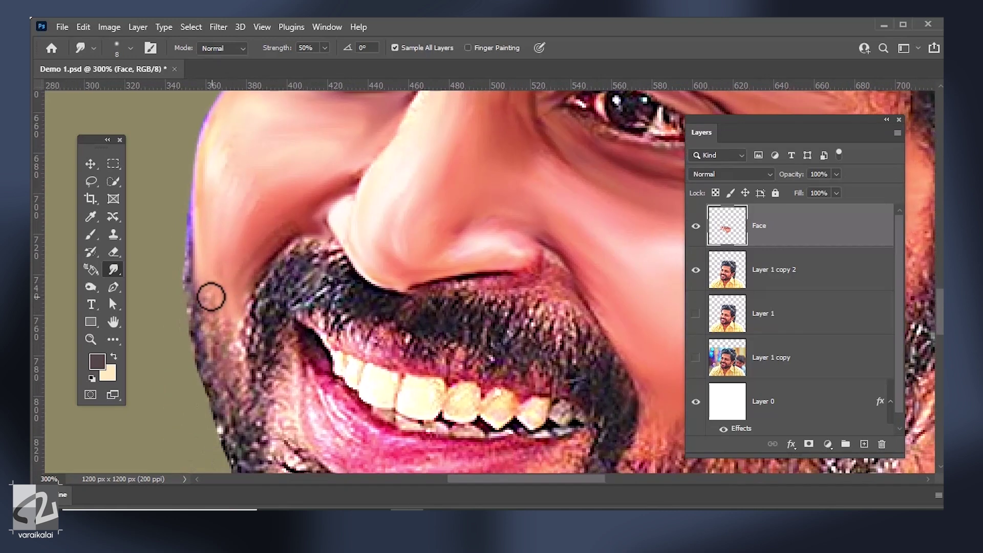
left_click_drag(558, 266, 346, 288)
key("bracketright")
key("bracketright")
key("bracketright")
key("bracketleft")
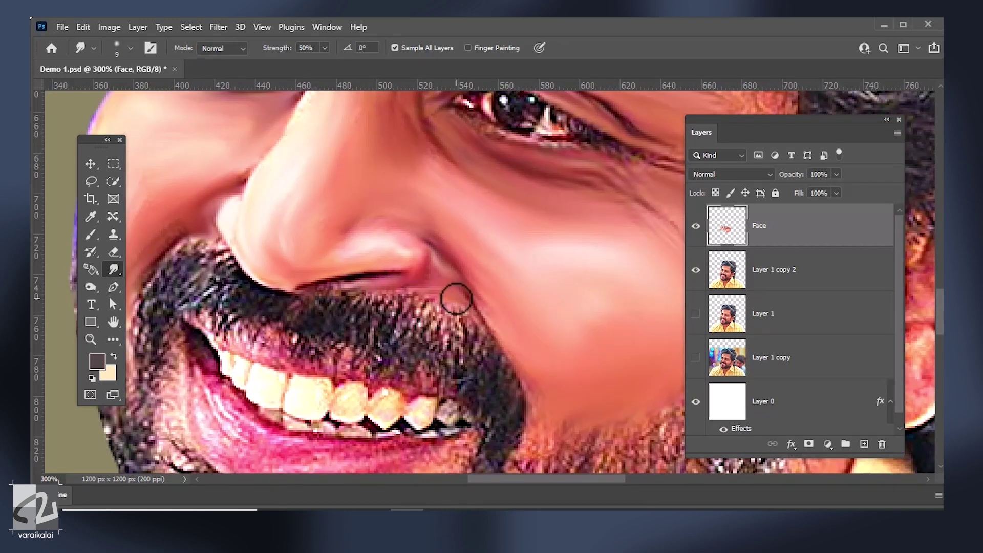
Step: Zoom in around the left eye and smooth the beard patch under the lower lip
left_click_drag(456, 299, 406, 183)
scroll(242, 249, "up", 6)
scroll(193, 179, "up", 2)
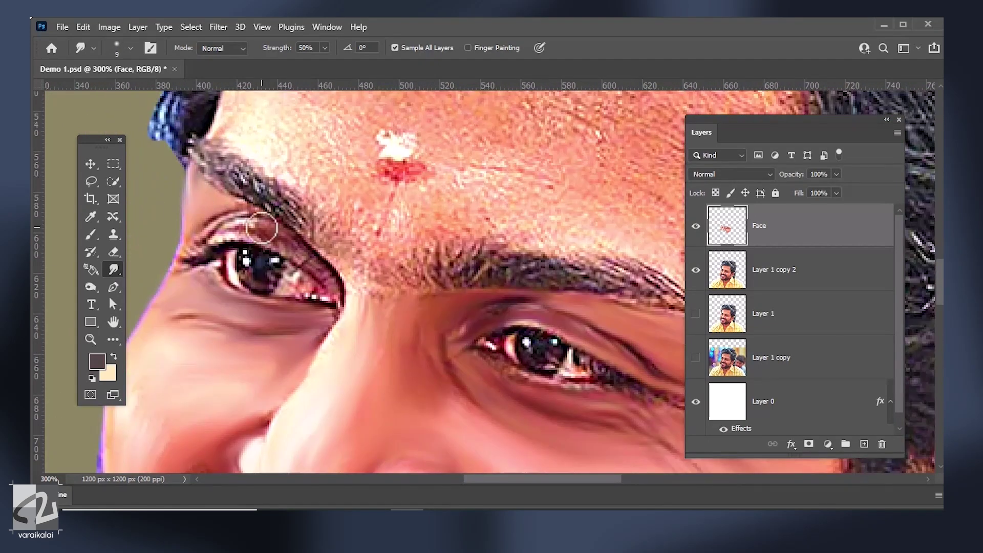
key("ctrl+plus")
left_click_drag(204, 219, 289, 245)
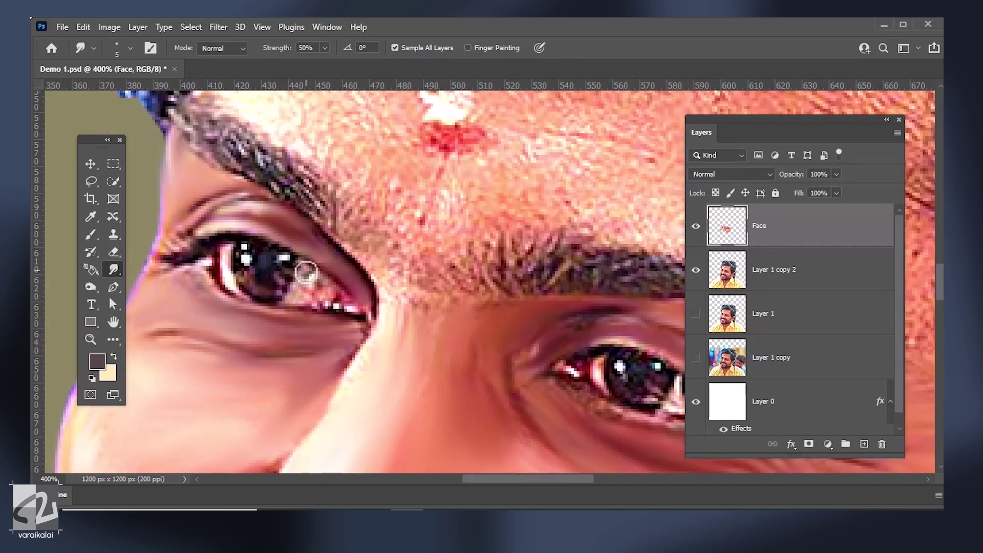
scroll(315, 231, "down", 4)
scroll(308, 187, "up", 3)
mouse_move(307, 187)
left_mouse_down()
mouse_move(433, 321)
mouse_move(384, 329)
mouse_move(341, 368)
mouse_move(264, 330)
mouse_move(272, 354)
mouse_move(259, 323)
left_mouse_up()
key("bracketright")
key("bracketleft")
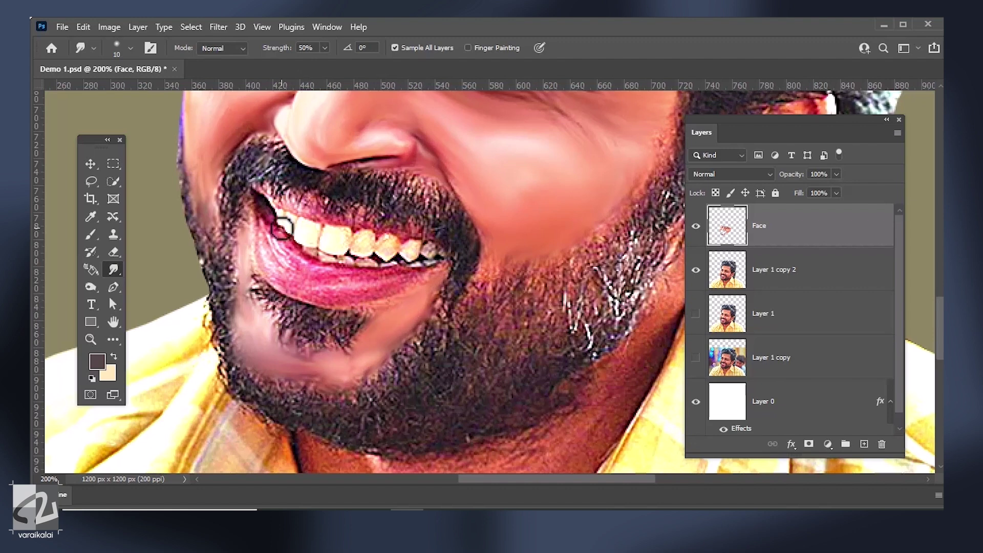
Step: Smudge the lower lip, gum, beard at the mouth corner and upper teeth smooth
scroll(281, 226, "down", 2)
scroll(301, 292, "up", 3)
key("bracketright")
mouse_move(301, 292)
left_mouse_down()
mouse_move(310, 334)
mouse_move(355, 341)
mouse_move(387, 377)
mouse_move(417, 380)
mouse_move(482, 338)
mouse_move(557, 351)
left_mouse_up()
key("bracketleft")
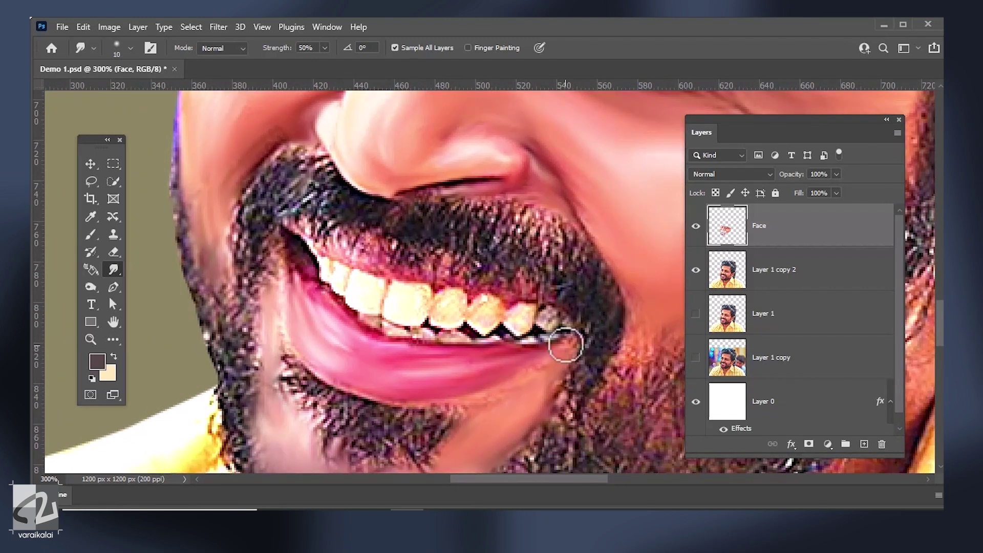
left_click_drag(343, 245, 439, 273)
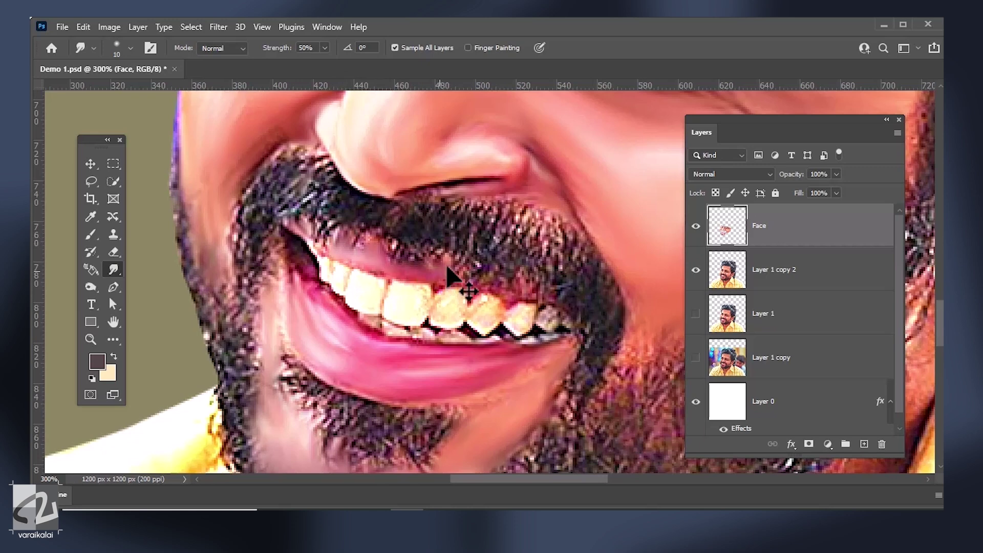
left_click_drag(323, 244, 316, 339)
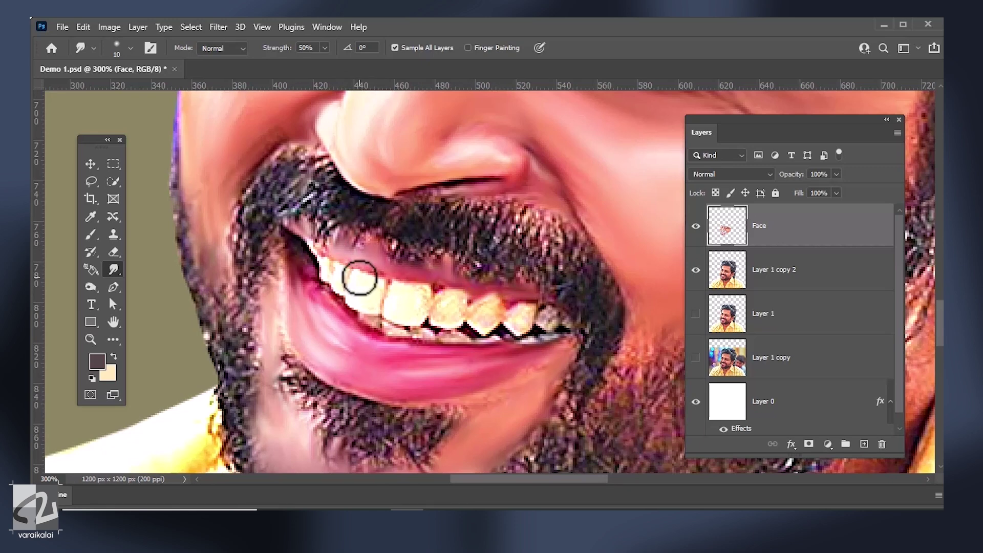
key("ctrl+plus")
mouse_move(351, 268)
left_mouse_down()
mouse_move(344, 303)
mouse_move(395, 297)
mouse_move(428, 316)
mouse_move(441, 302)
mouse_move(521, 340)
left_mouse_up()
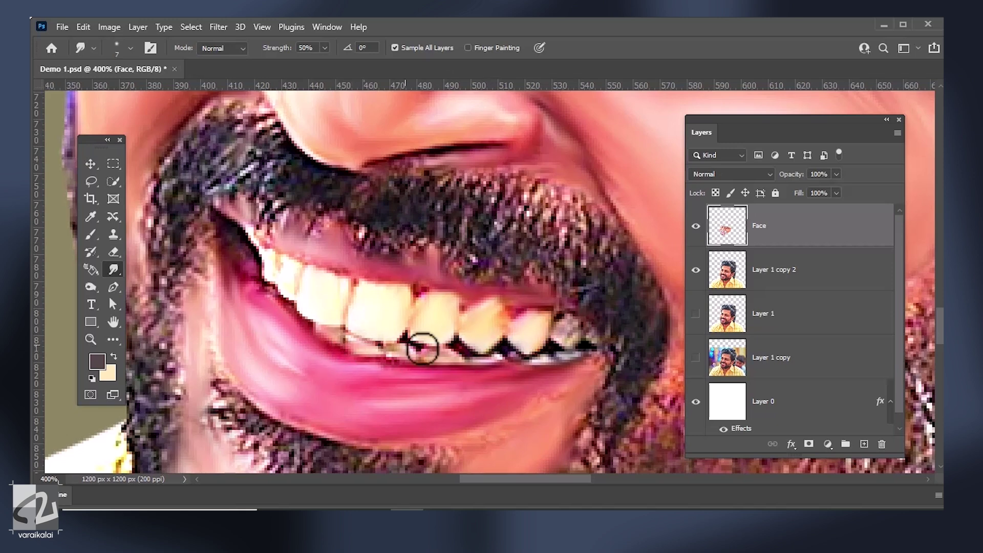
key("ctrl+1")
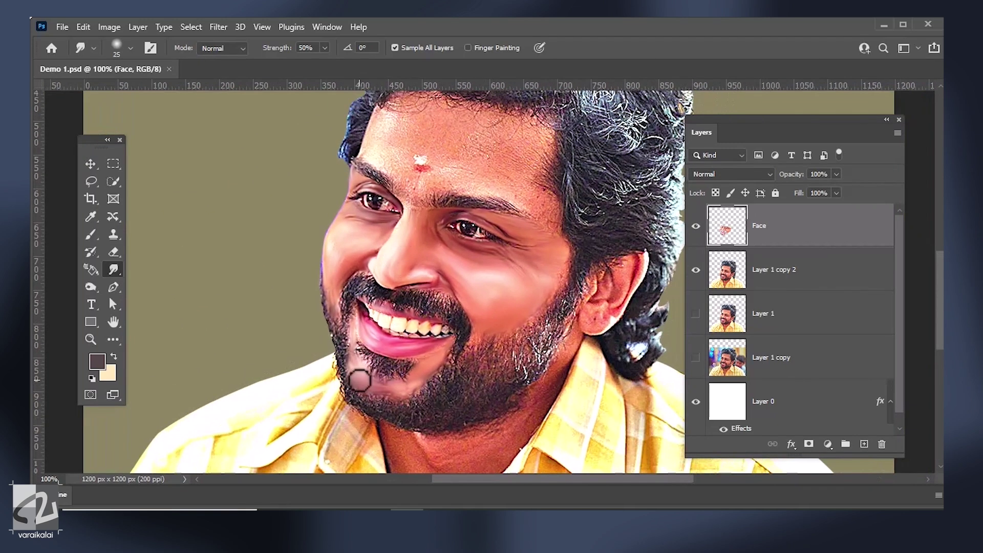
Step: Smudge the forehead skin and right temple smooth with a smaller brush
key("ctrl+plus")
key("bracketleft")
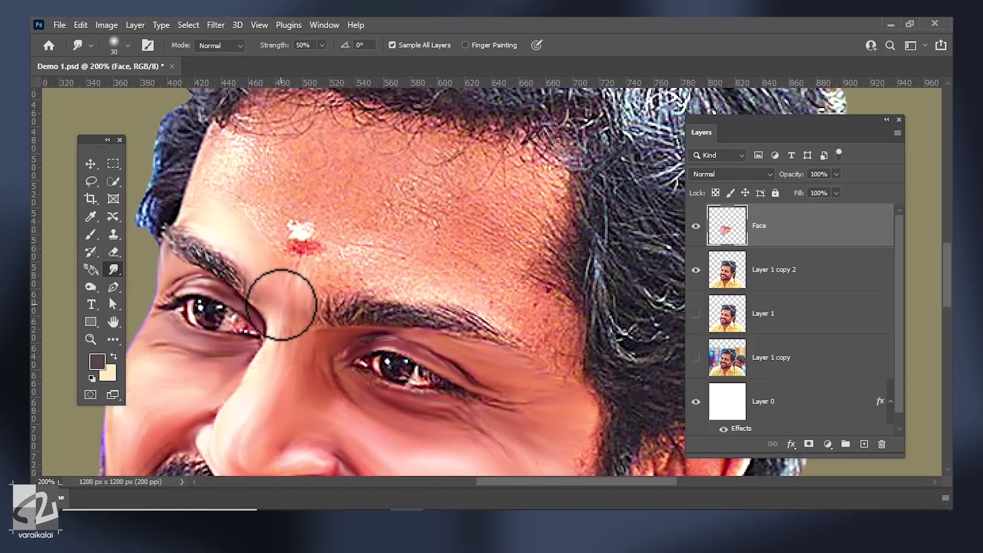
mouse_move(230, 224)
left_mouse_down()
mouse_move(281, 292)
mouse_move(275, 176)
mouse_move(274, 198)
mouse_move(332, 134)
left_mouse_up()
left_click_drag(260, 108, 257, 165)
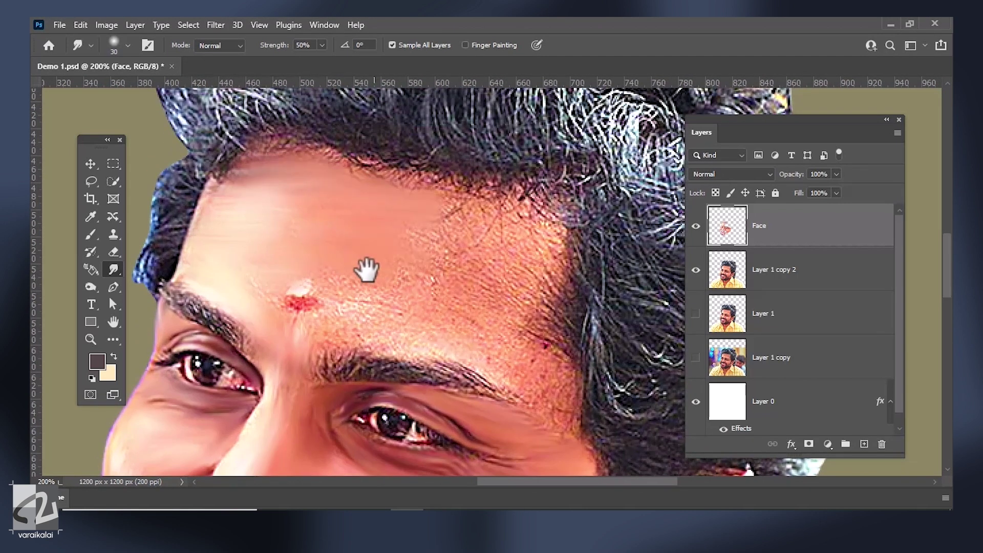
mouse_move(211, 209)
left_mouse_down()
mouse_move(159, 243)
mouse_move(207, 210)
left_mouse_up()
left_click_drag(423, 210, 417, 231)
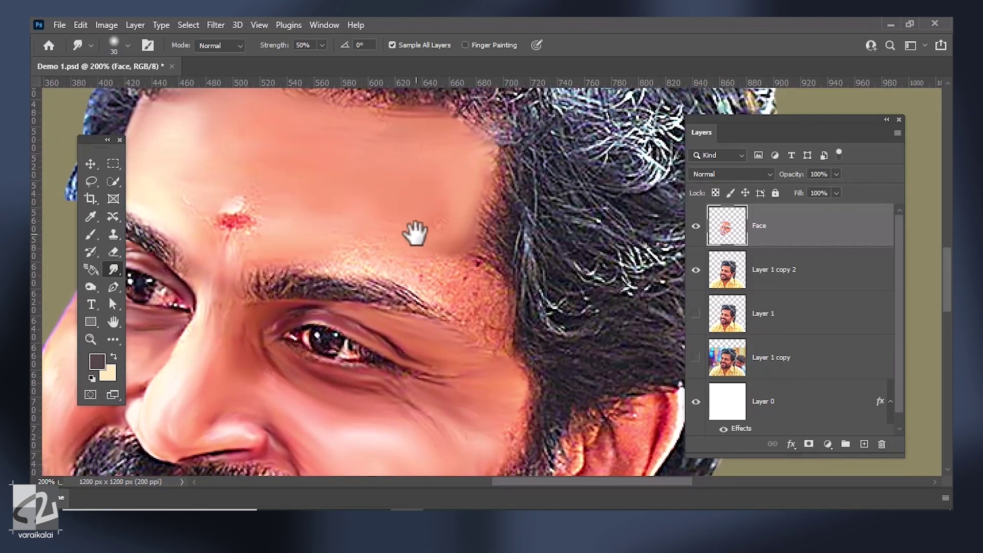
Step: Pan down over the cheek, jaw and neck to the collar, shrinking the smudge brush
left_click_drag(500, 367, 465, 136)
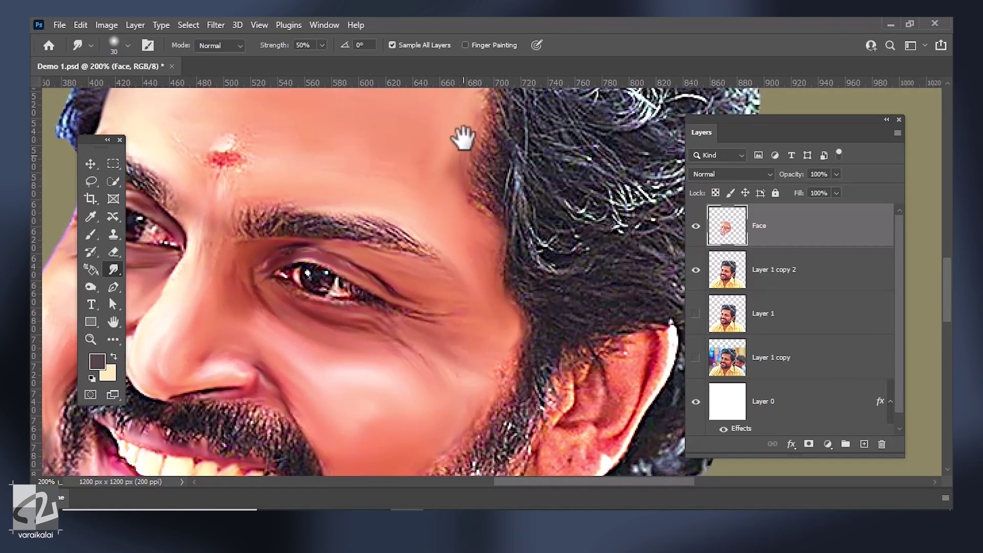
mouse_move(479, 395)
left_mouse_down()
mouse_move(378, 391)
mouse_move(486, 251)
left_mouse_up()
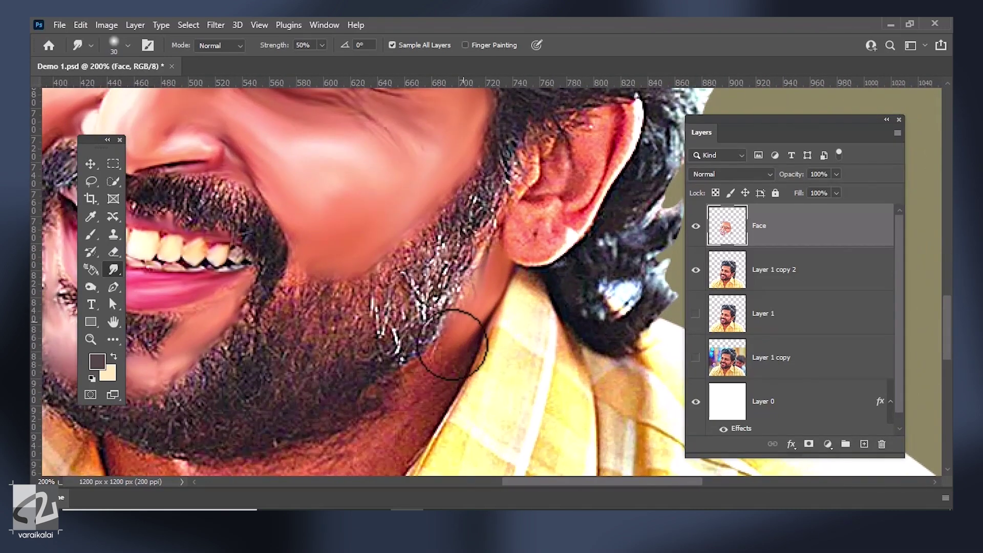
left_click_drag(441, 379, 460, 281)
mouse_move(399, 361)
left_mouse_down()
mouse_move(488, 290)
mouse_move(369, 270)
mouse_move(443, 337)
left_mouse_up()
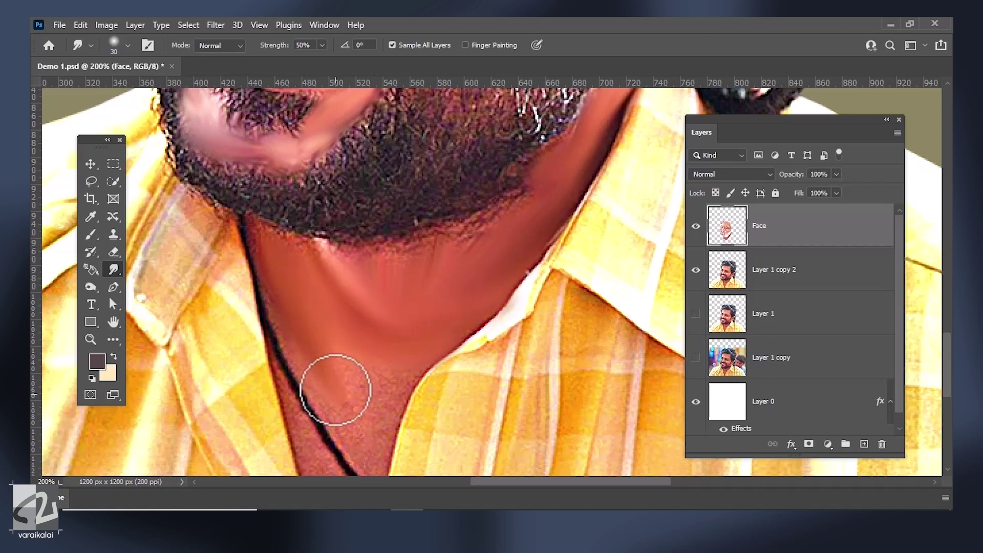
left_click_drag(378, 357, 384, 265)
key("bracketleft")
key("bracketleft")
key("bracketleft")
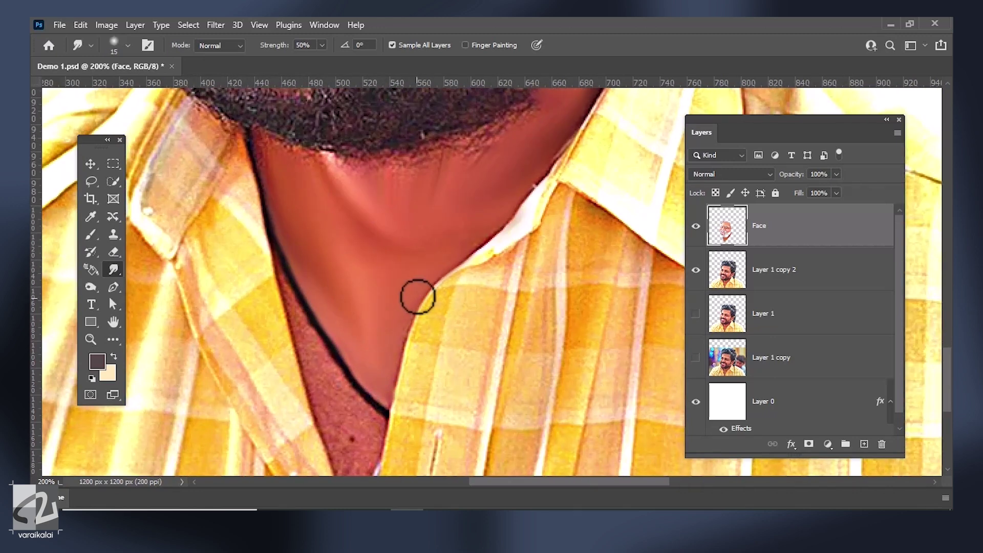
left_click_drag(334, 426, 389, 342)
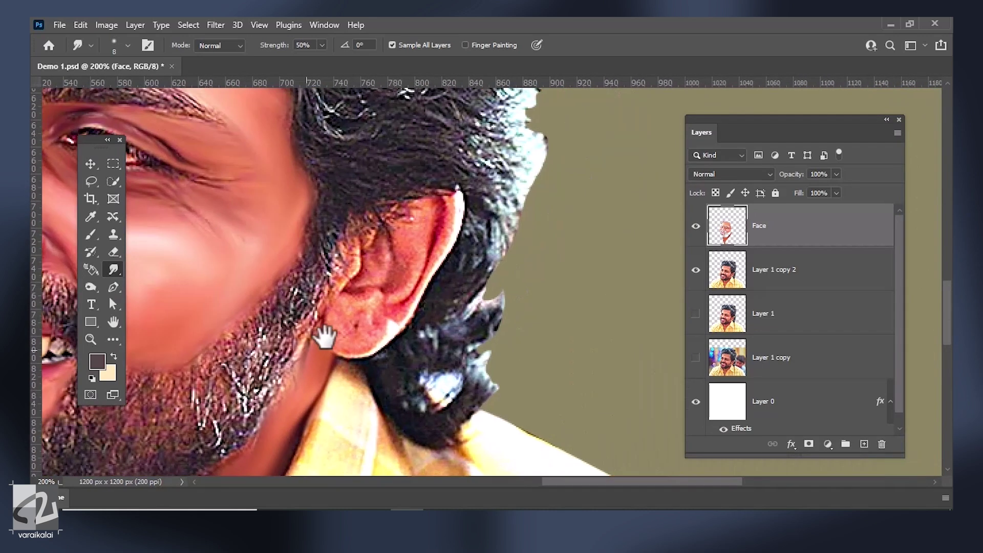
Step: Smudge the inner ear ridge, earlobe texture and earlobe fold into soft strokes
key("ctrl+plus")
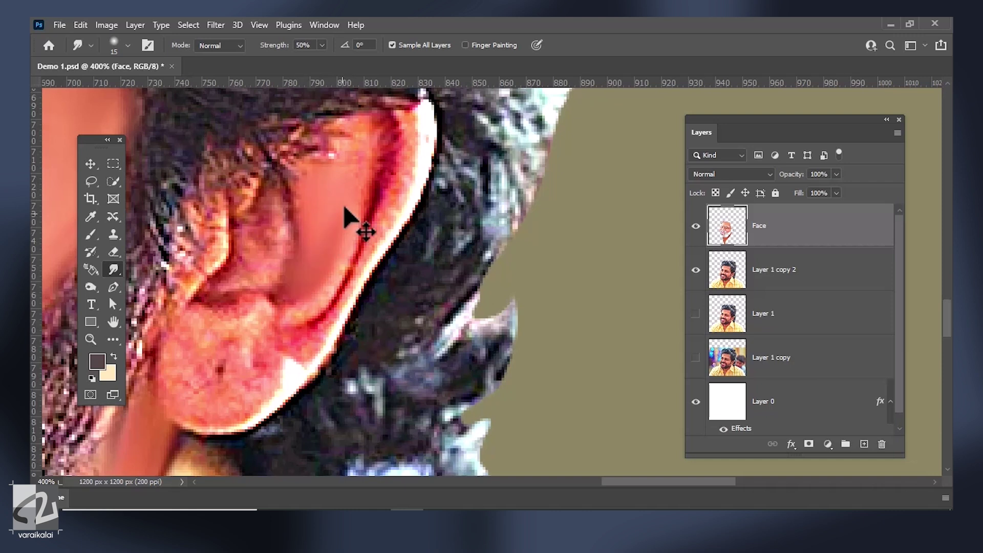
key("bracketleft")
mouse_move(279, 222)
left_mouse_down()
mouse_move(228, 285)
mouse_move(265, 287)
left_mouse_up()
key("bracketright")
mouse_move(160, 358)
left_mouse_down()
mouse_move(219, 407)
mouse_move(214, 350)
mouse_move(220, 397)
left_mouse_up()
key("bracketleft")
key("bracketleft")
left_click_drag(379, 197, 373, 144)
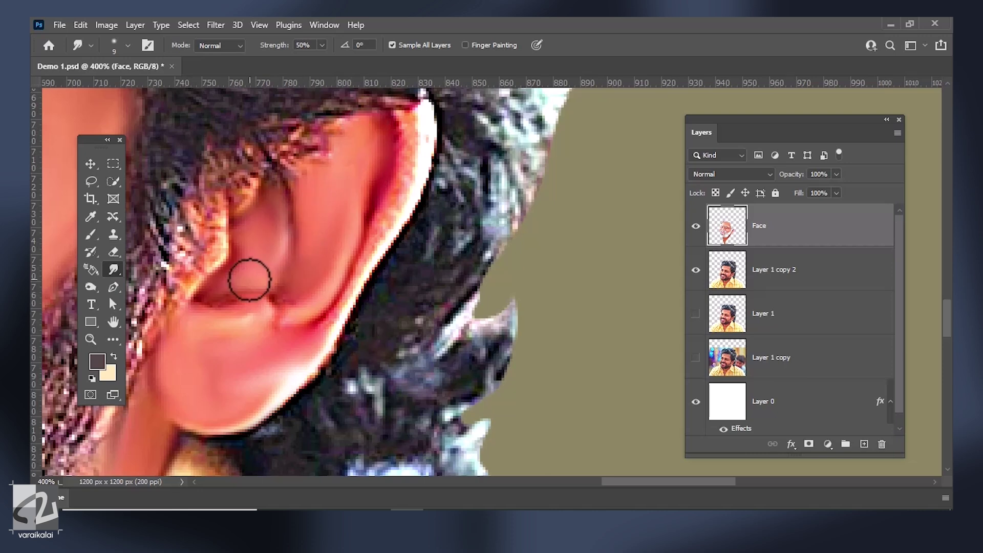
scroll(338, 193, "up", 2)
scroll(312, 336, "down", 1)
scroll(417, 145, "down", 1)
scroll(417, 158, "down", 2)
scroll(392, 196, "down", 2)
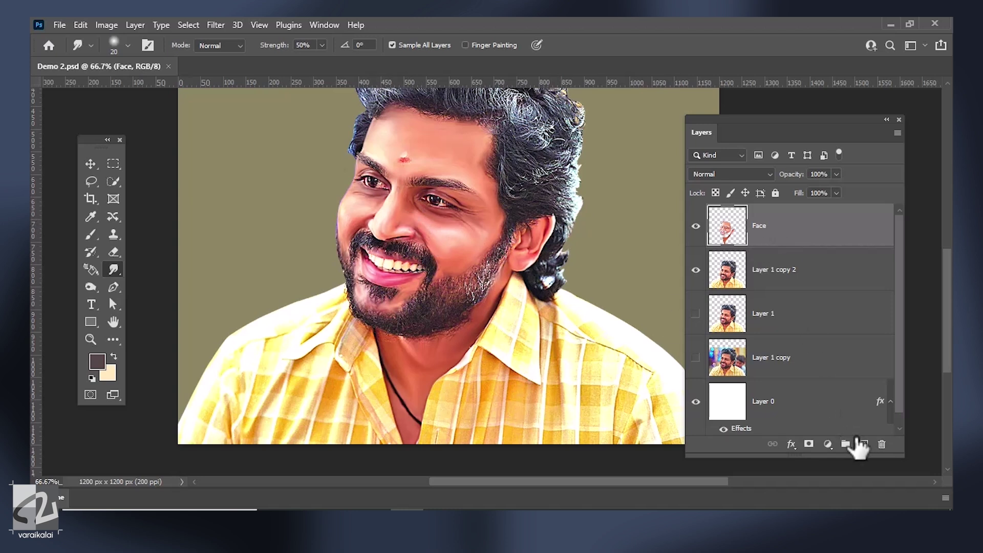
Step: Add a new Shirt layer and smudge vertical shirt strokes at 90% strength, undoing two
left_click(864, 445)
type("Shirt")
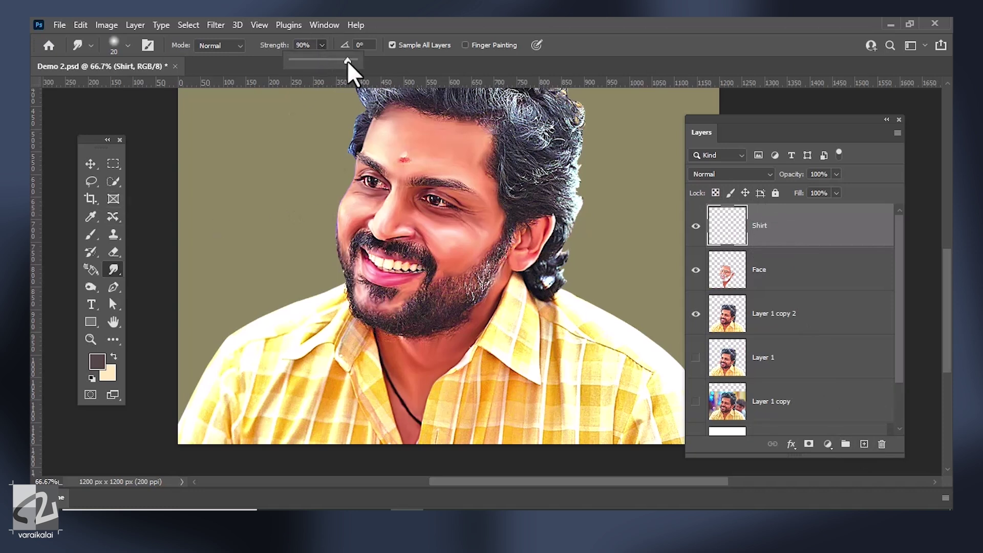
left_click(291, 404)
key("bracketright")
key("bracketright")
key("bracketright")
left_click_drag(335, 383, 322, 441)
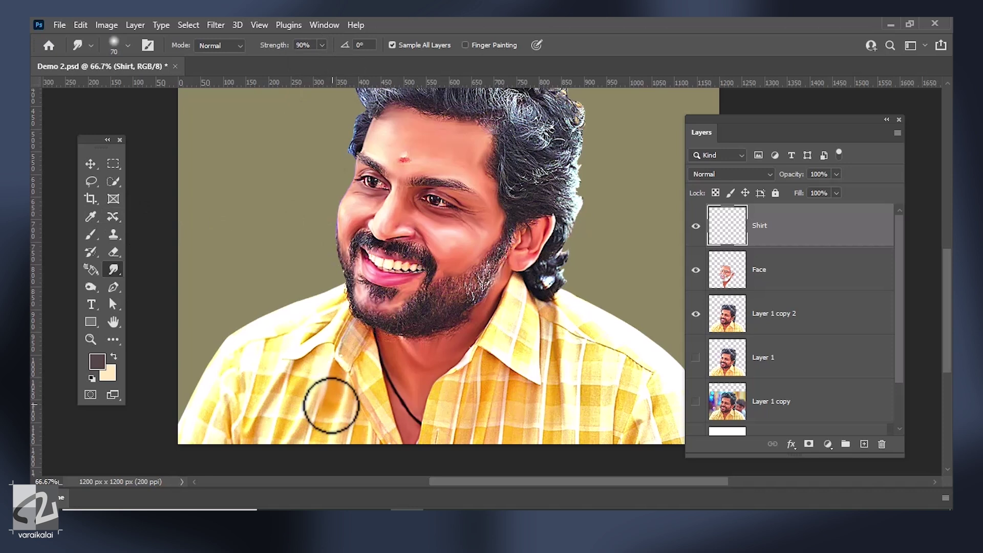
left_click_drag(301, 377, 301, 391)
key("ctrl+z")
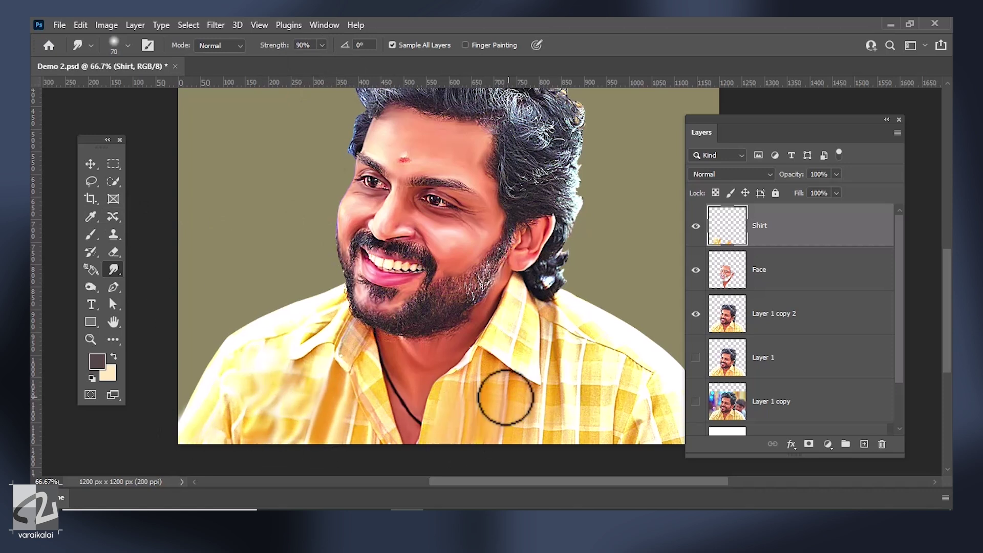
key("ctrl+z")
key("ctrl+z")
key("ctrl+z")
Step: Shrink the smudge brush and lower the smudge strength to 59%
scroll(553, 379, "up", 1)
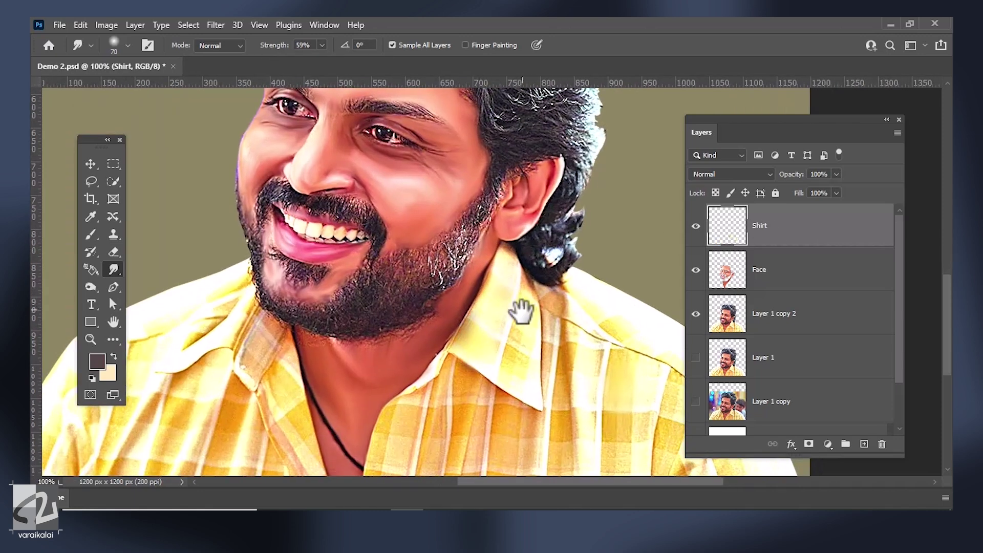
scroll(397, 391, "down", 5)
scroll(453, 387, "up", 2)
key("bracketleft")
key("bracketleft")
key("5")
key("9")
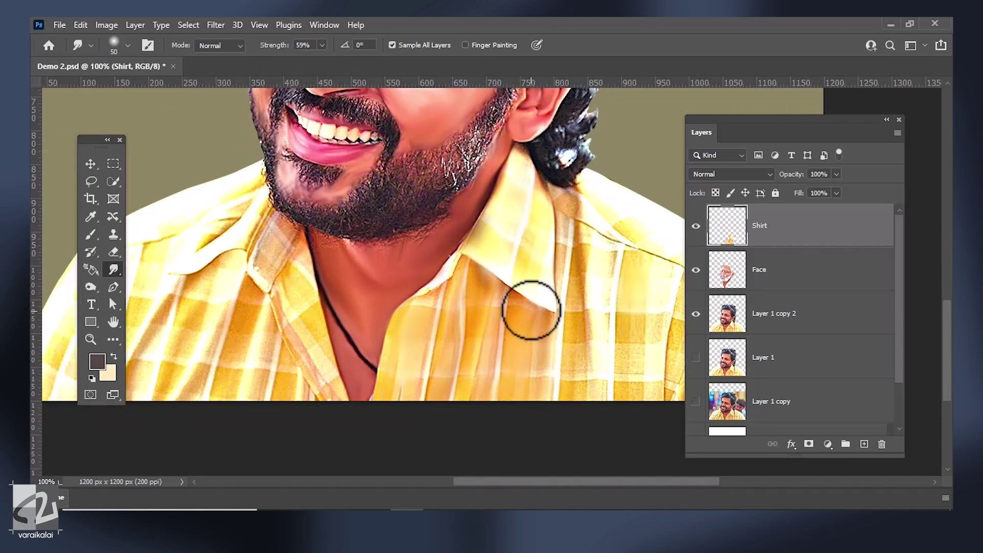
scroll(529, 308, "right", 1)
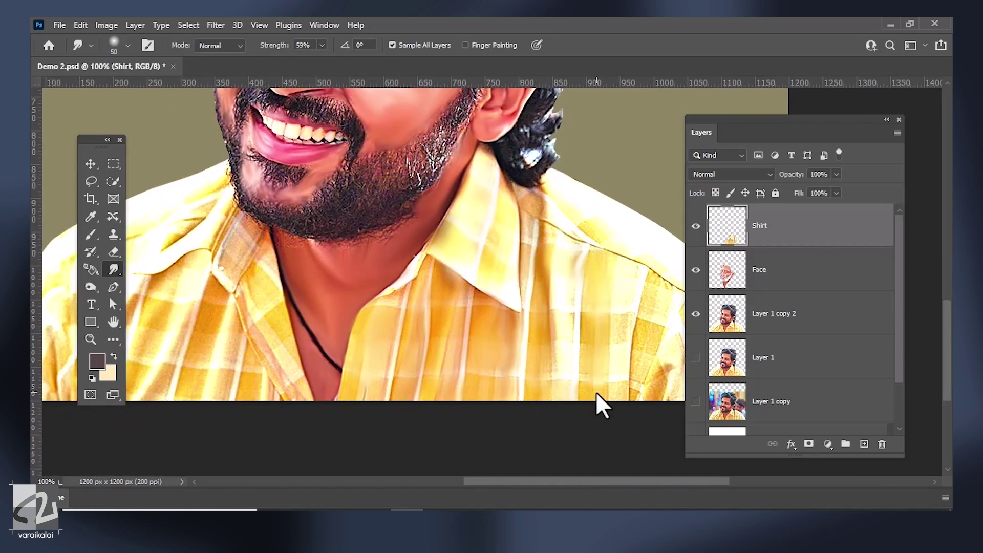
scroll(595, 392, "right", 3)
scroll(545, 292, "left", 5)
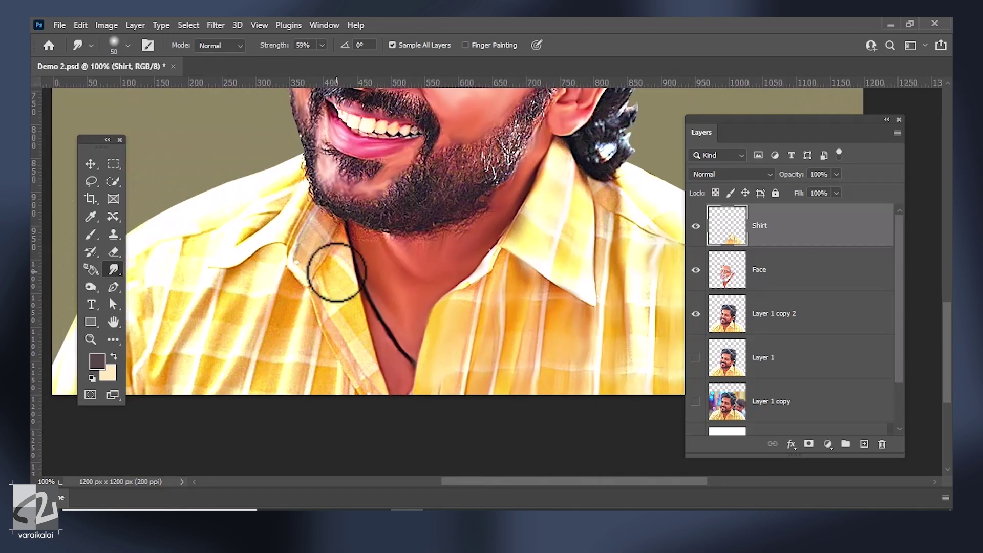
Step: Zoom and pan over the shirt collar, then back out to the whole face
key("ctrl+plus")
mouse_move(252, 248)
left_mouse_down()
mouse_move(374, 305)
mouse_move(455, 201)
mouse_move(439, 237)
mouse_move(432, 314)
left_mouse_up()
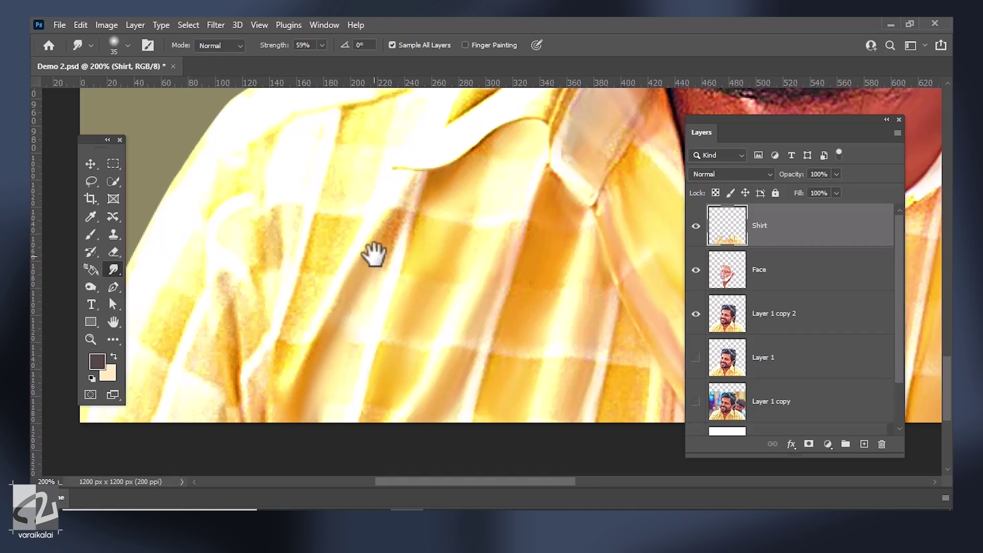
key("ctrl+minus")
left_click_drag(364, 272, 338, 359)
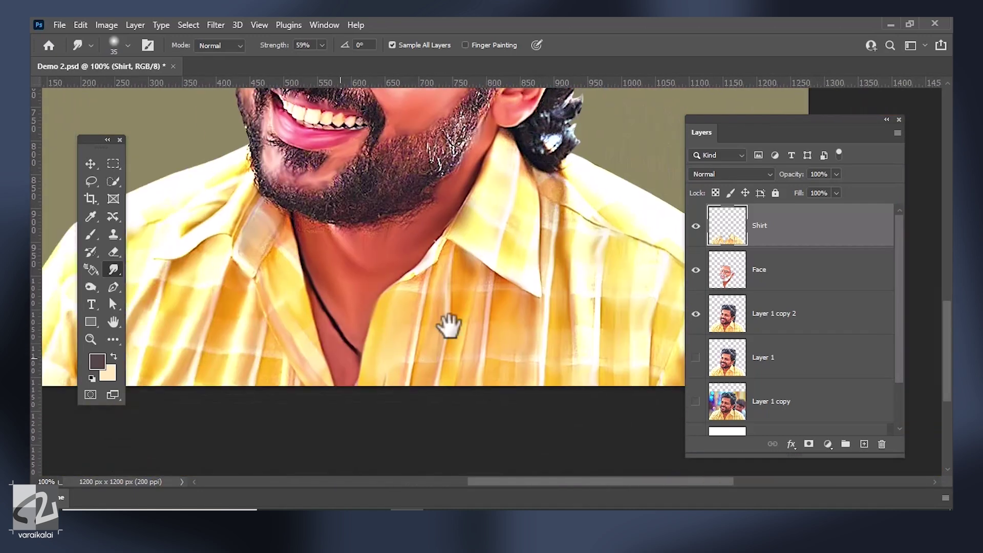
left_click_drag(441, 204, 492, 371)
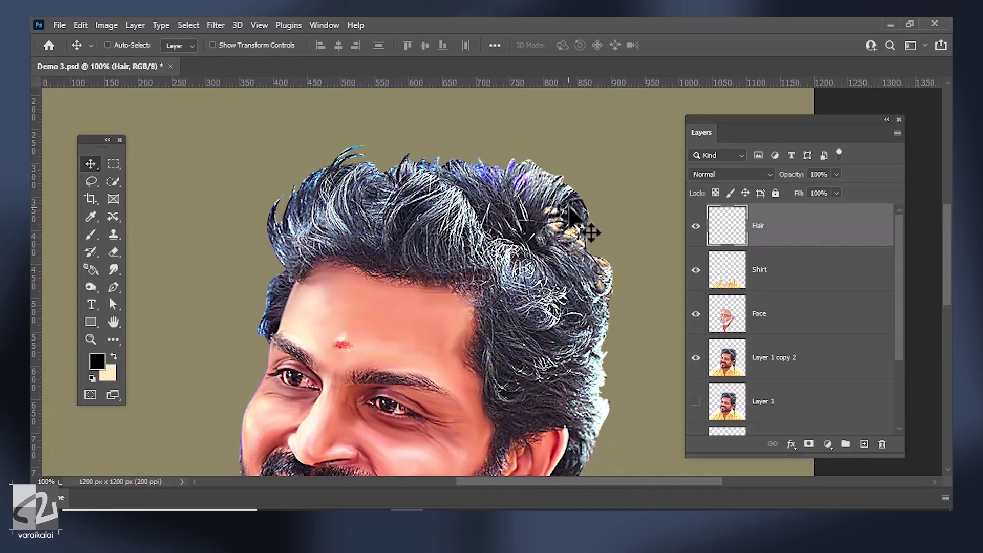
Step: On Layer 1 copy 2, convert a Pen path along the hair edge into a selection
left_click_drag(588, 233, 492, 191)
scroll(492, 191, "up", 2)
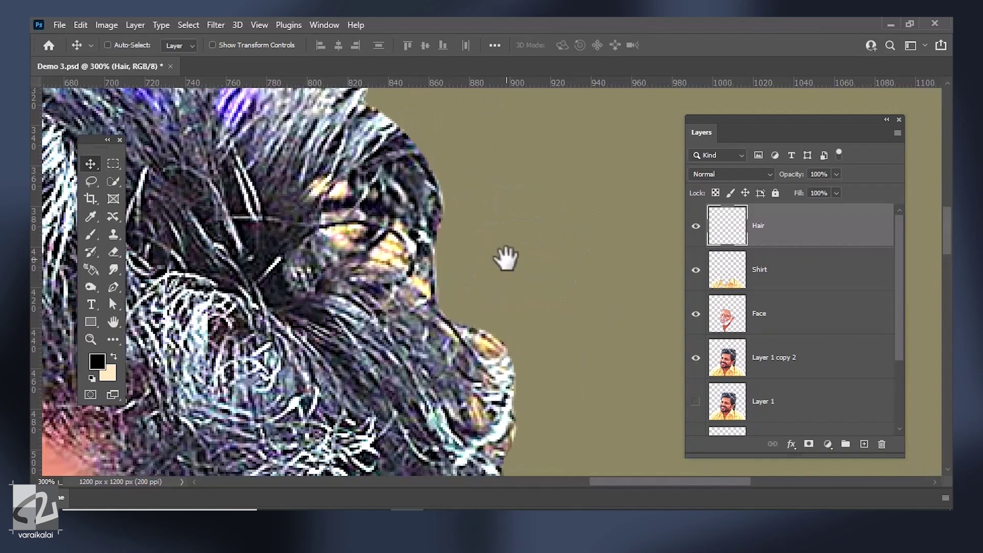
key("p")
right_click(333, 208, "ctrl")
left_click(385, 256)
right_click(384, 256)
left_click(415, 267)
key("Return")
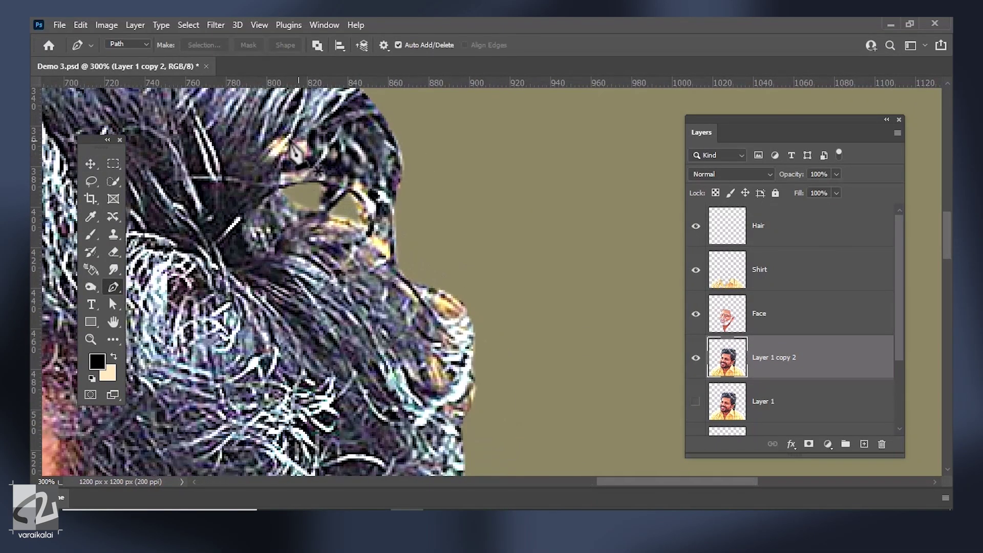
Step: Erase the stray hair clump near the ear and check along the hair edge
key("e")
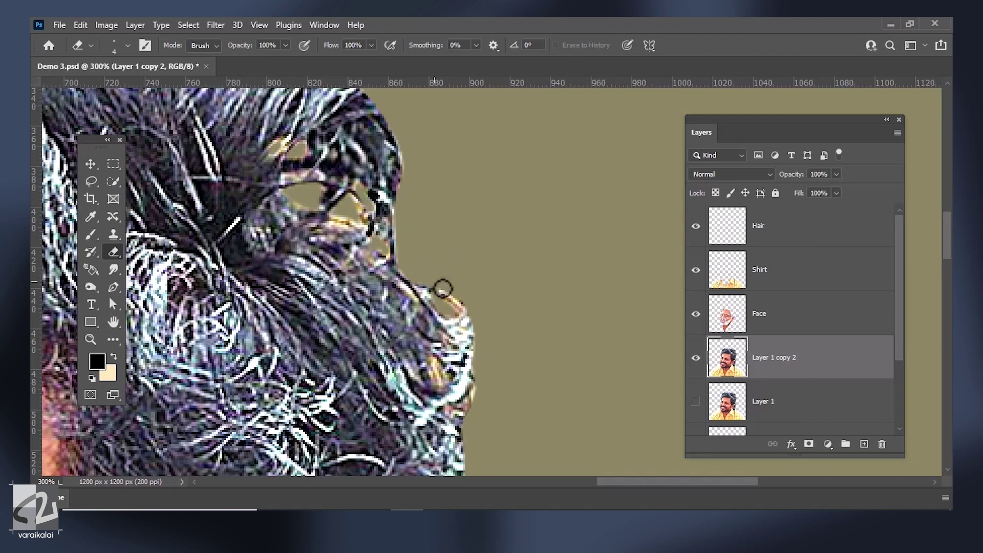
left_click_drag(382, 368, 417, 358)
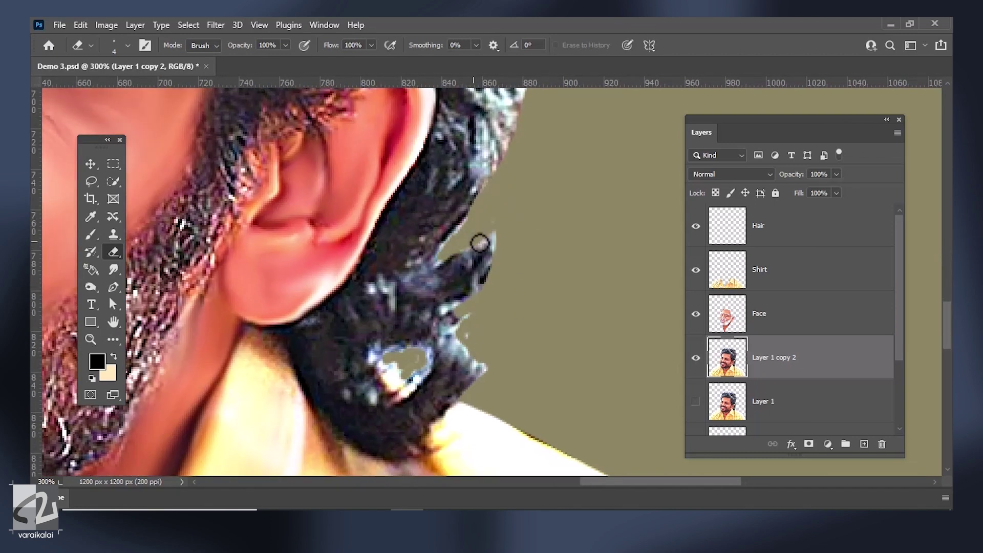
left_click_drag(480, 242, 492, 290)
mouse_move(483, 169)
left_mouse_down()
mouse_move(463, 212)
mouse_move(465, 322)
mouse_move(467, 246)
left_mouse_up()
left_click_drag(481, 150, 494, 213)
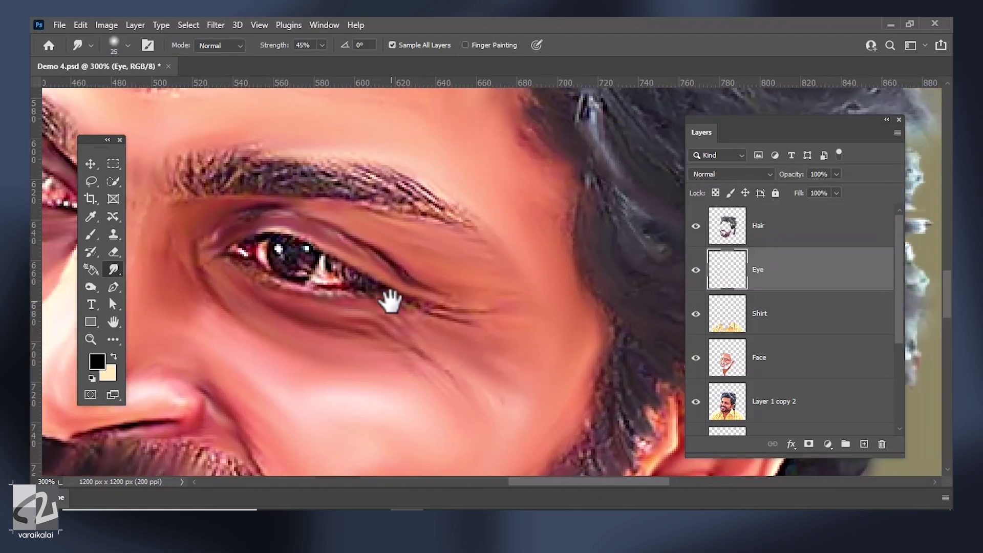
Step: Move the Eye layer above Hair and paint the eye whites cream with a small brush
left_click_drag(763, 280, 763, 210)
left_click(114, 356)
key("bracketleft")
key("bracketleft")
key("bracketleft")
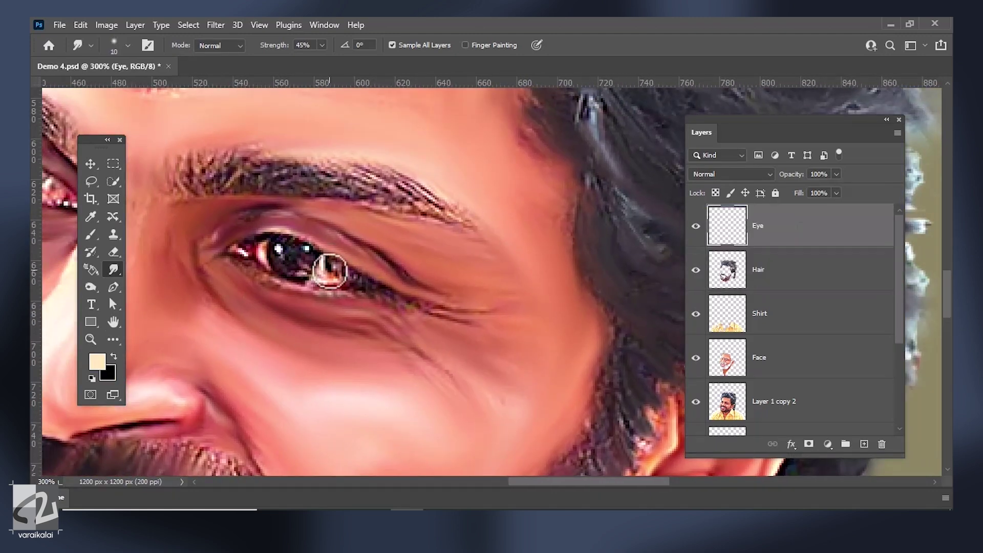
key("b")
left_click(91, 45)
double_click(126, 259)
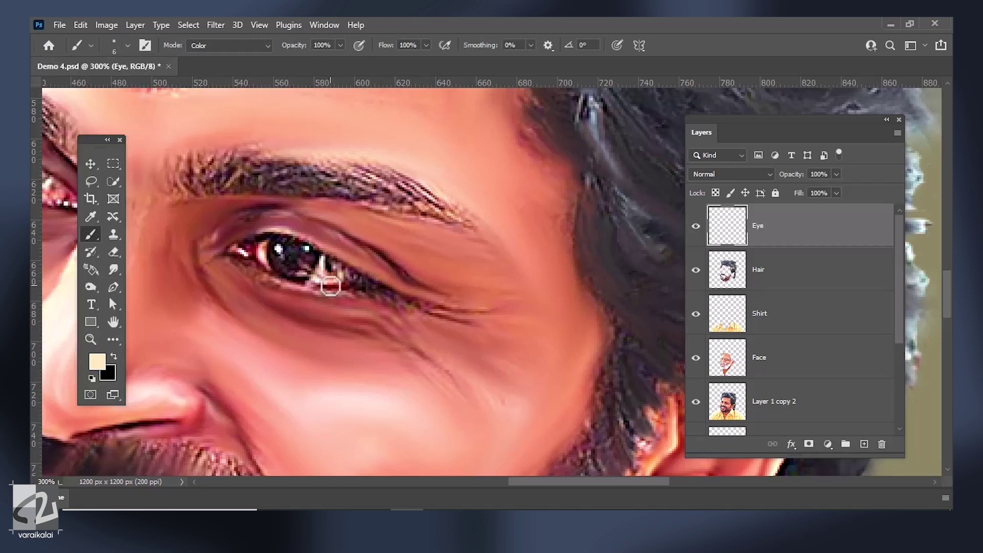
left_click_drag(334, 225, 293, 205)
Step: Frame both eyes, paint the irises black at 55% flow, and swap back to cream
key("ctrl+plus")
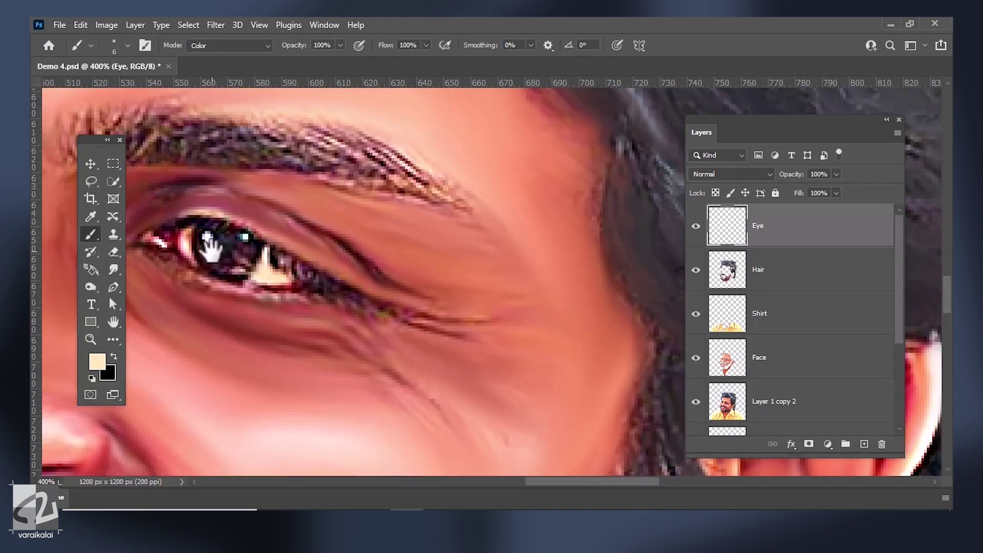
left_click_drag(210, 248, 355, 268)
left_click_drag(44, 186, 323, 250)
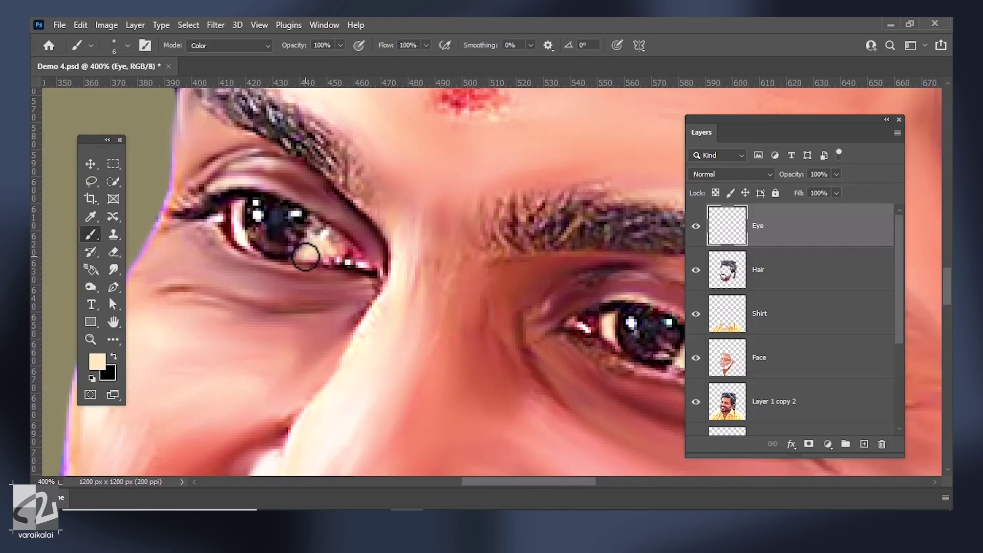
mouse_move(431, 250)
left_mouse_down()
mouse_move(303, 247)
mouse_move(449, 266)
left_mouse_up()
left_click(114, 357)
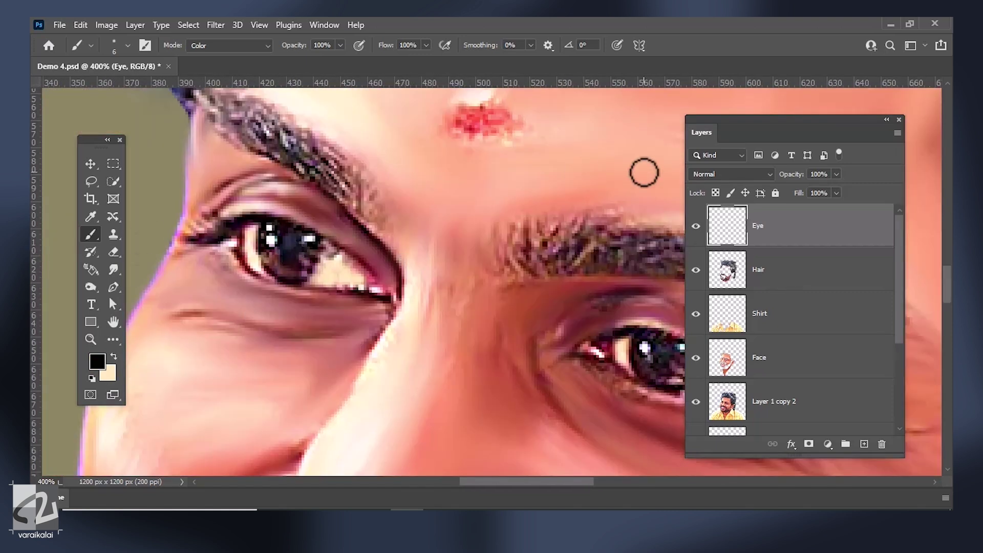
left_click(303, 230)
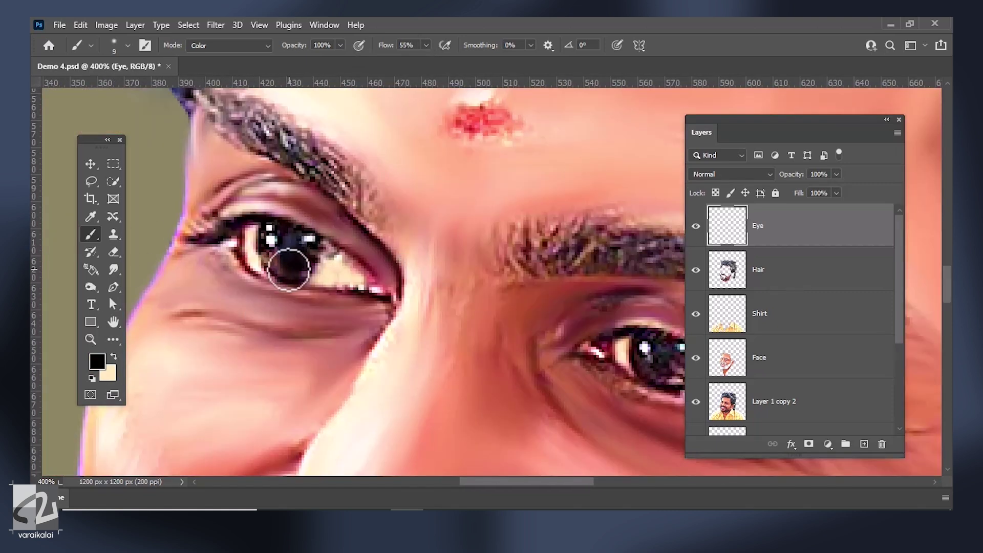
mouse_move(307, 253)
left_mouse_down()
mouse_move(237, 268)
mouse_move(461, 290)
mouse_move(472, 326)
mouse_move(472, 314)
left_mouse_up()
scroll(605, 292, "down", 1)
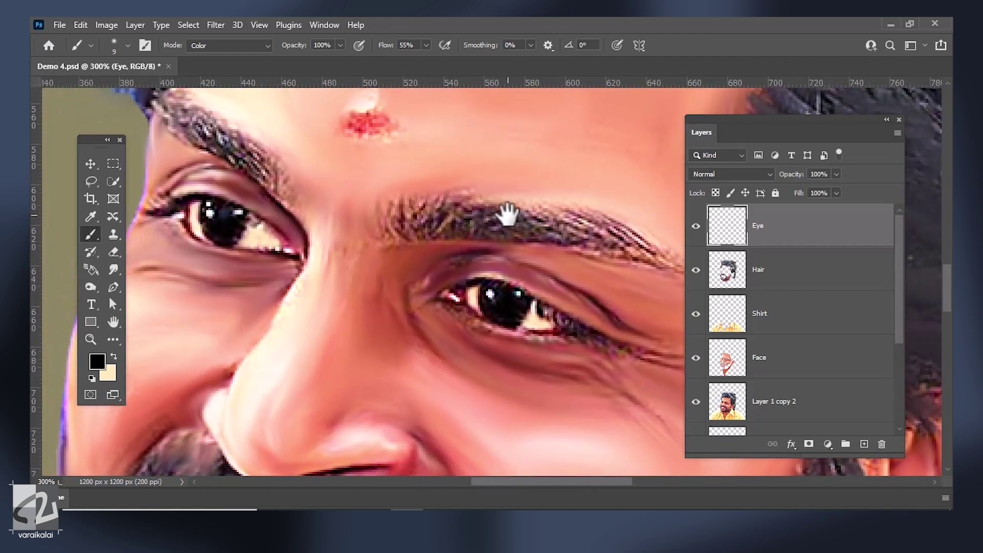
key("x")
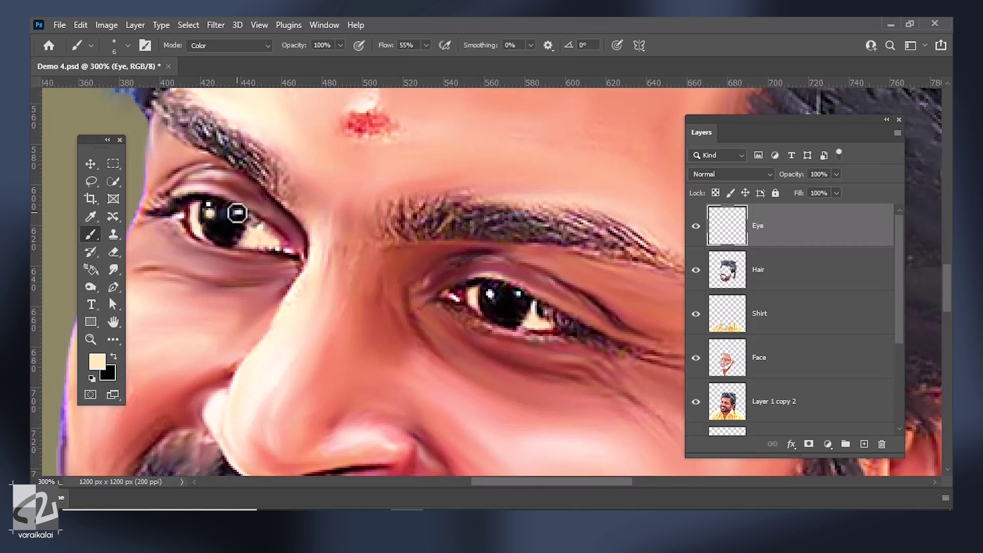
left_click(97, 362)
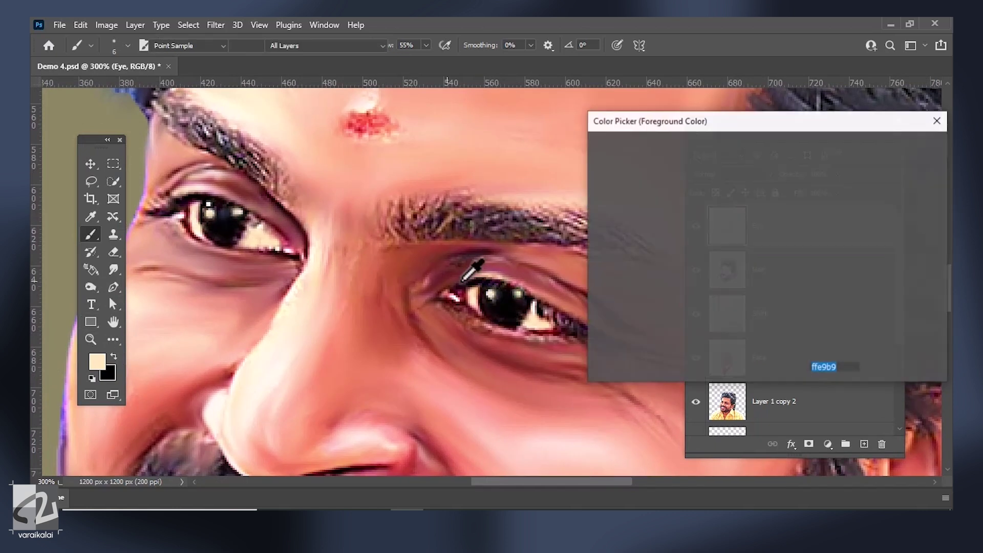
Step: Set the foreground colour to bright yellow and add a new Layer 2 above Eye
left_click_drag(781, 242, 788, 292)
left_click(712, 159)
left_click(902, 147)
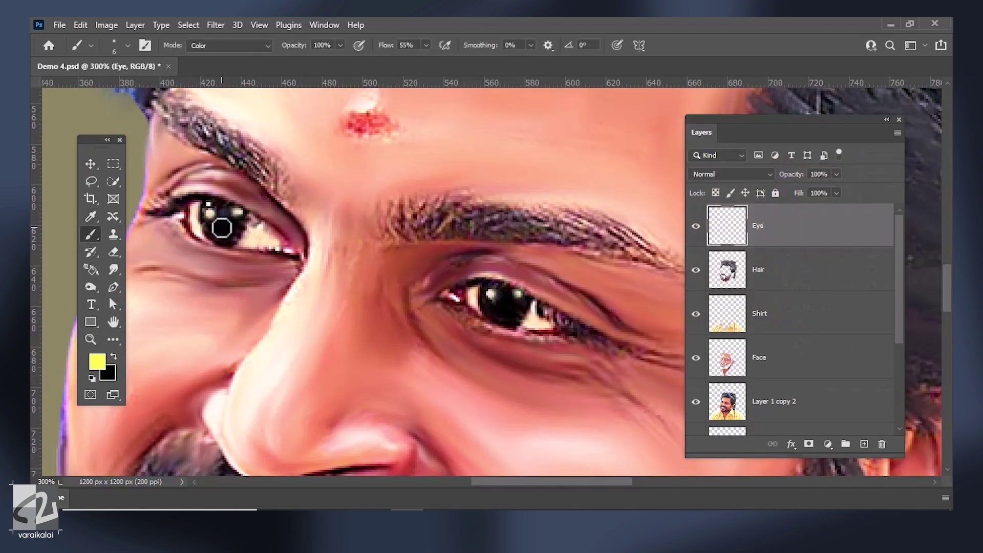
left_click(865, 445)
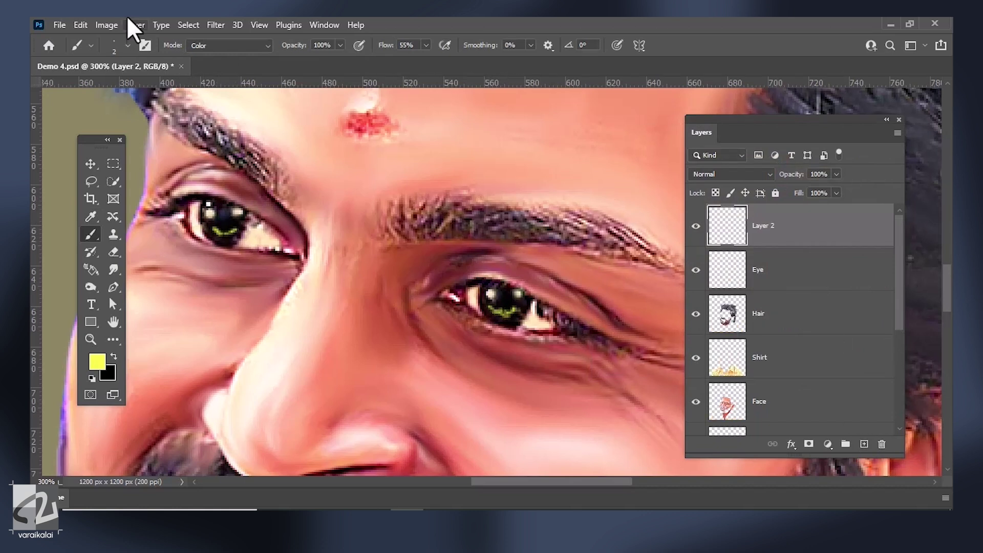
Step: Apply a 0.7-pixel Gaussian Blur to Layer 2
left_click(216, 25)
left_click(429, 248)
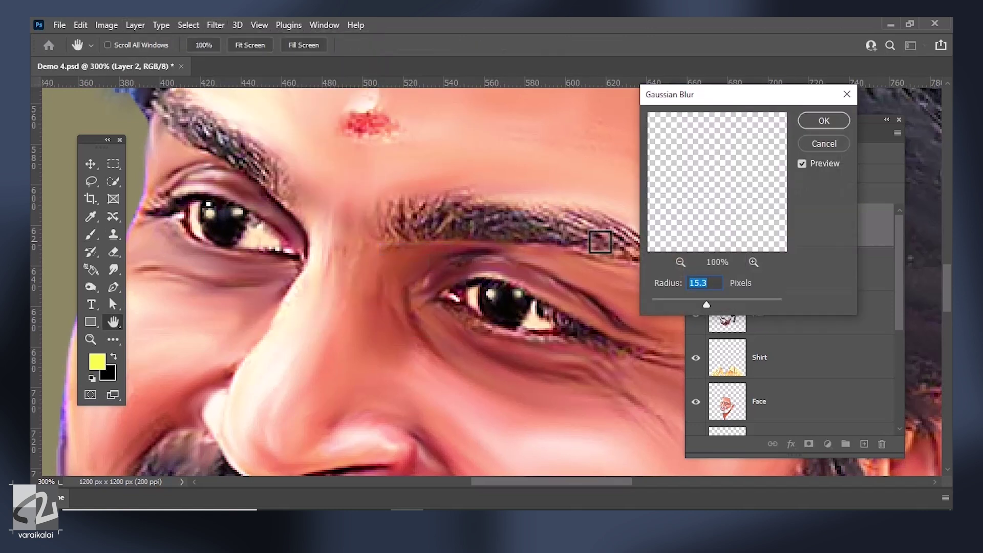
left_click_drag(666, 301, 656, 301)
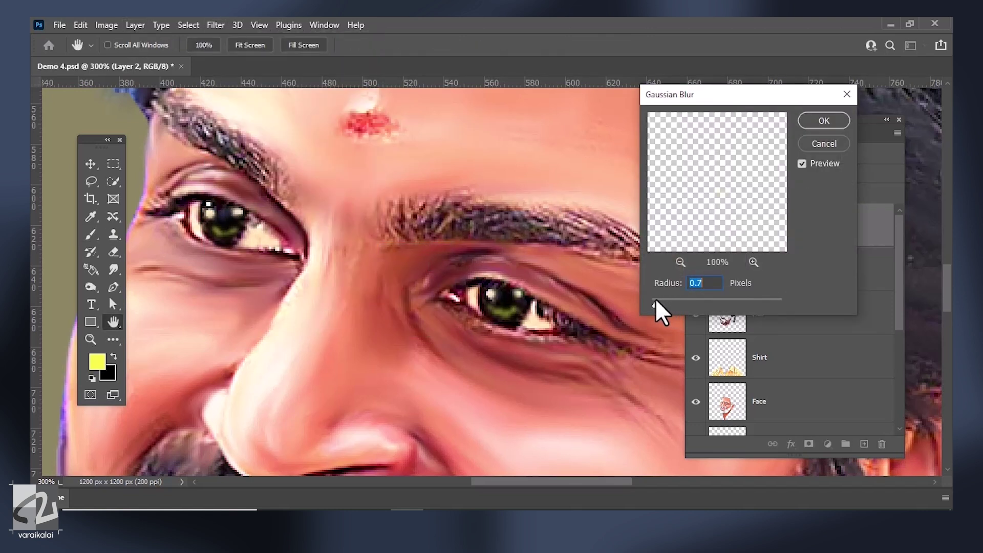
key("Return")
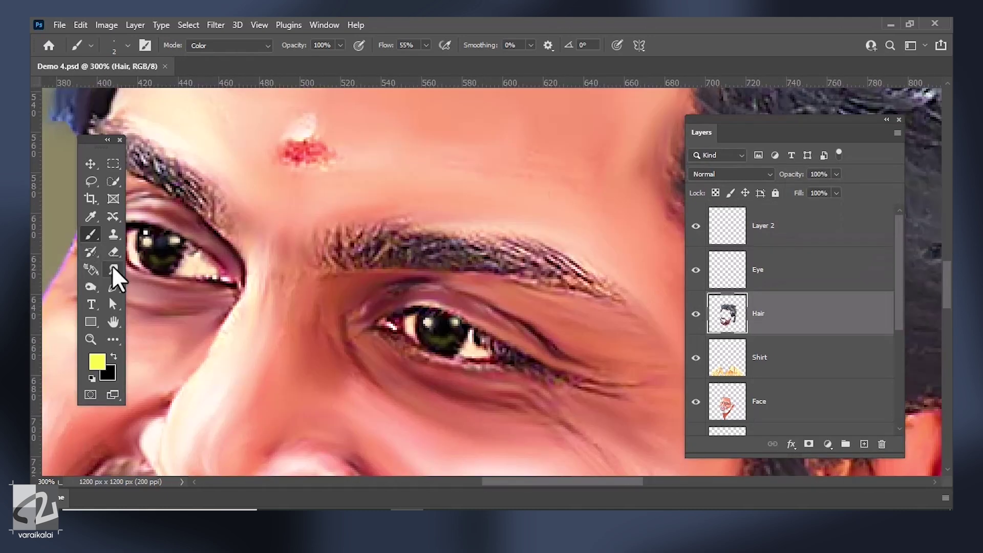
left_click(113, 270)
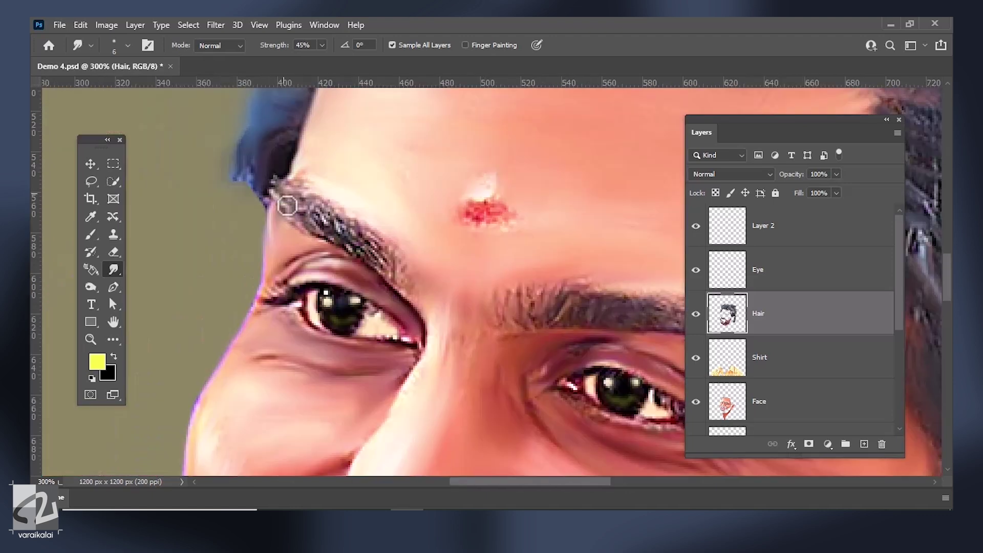
Step: Smudge the eyebrow strands smooth and frame the smile, beard and hair
left_click_drag(288, 206, 405, 278)
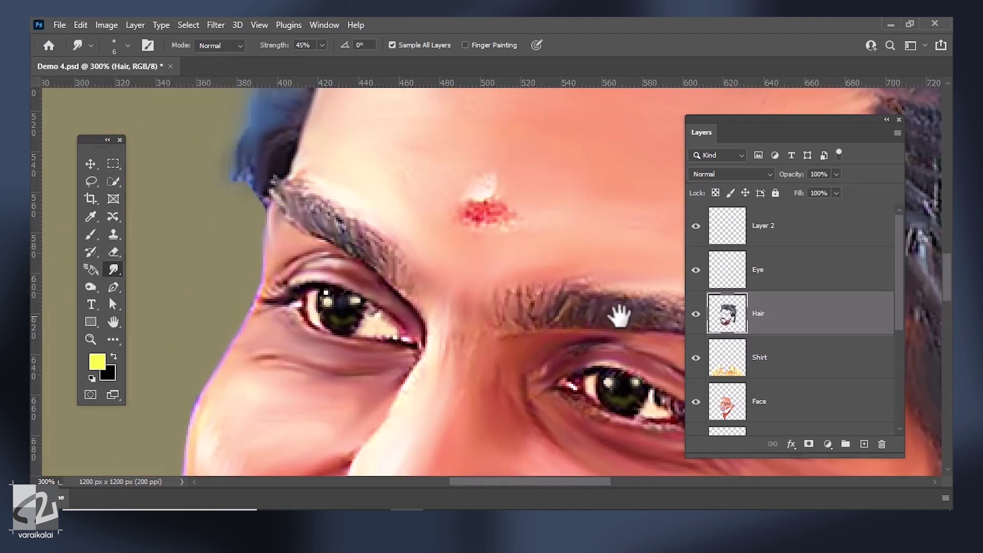
left_click_drag(619, 316, 391, 282)
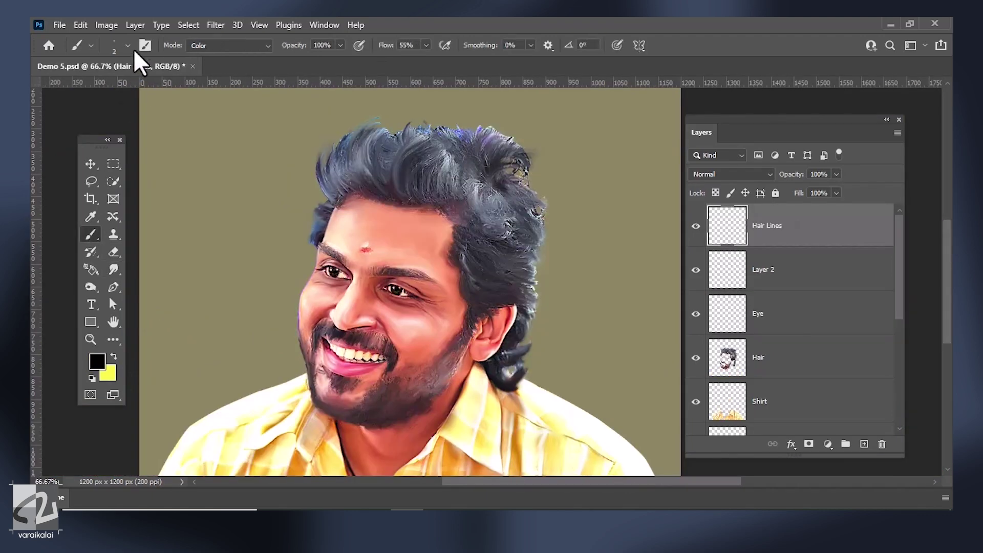
scroll(402, 195, "up", 1)
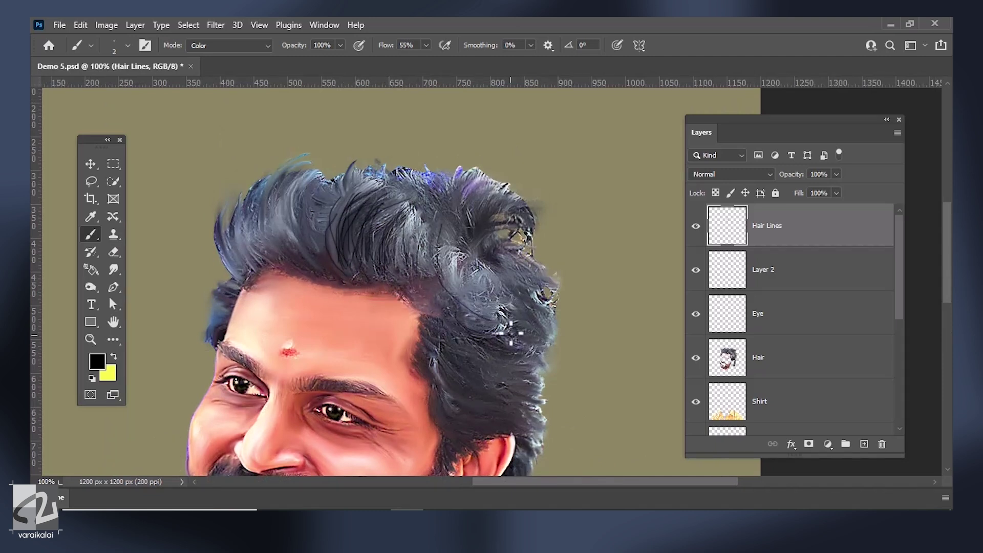
mouse_move(503, 392)
left_mouse_down()
mouse_move(495, 344)
mouse_move(453, 352)
left_mouse_up()
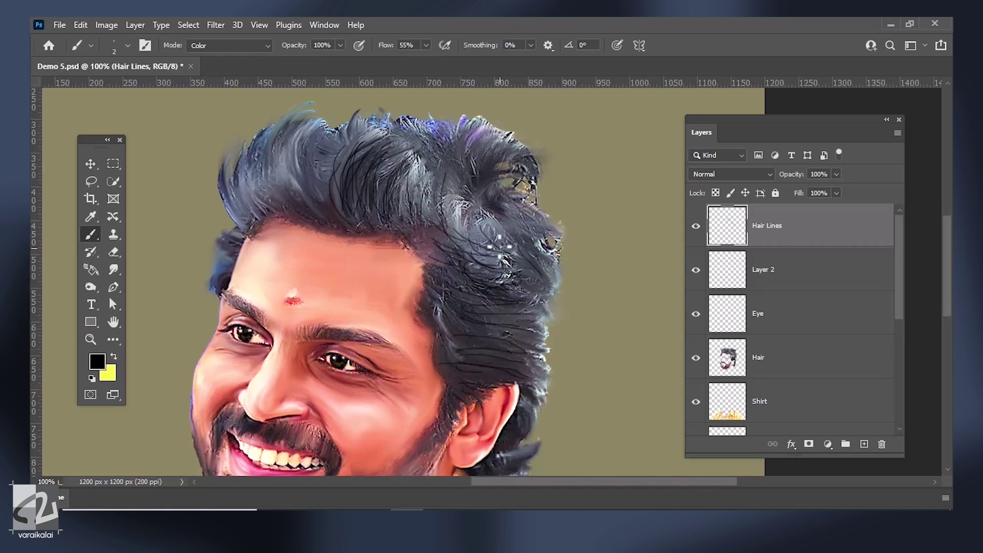
left_click_drag(484, 162, 495, 243)
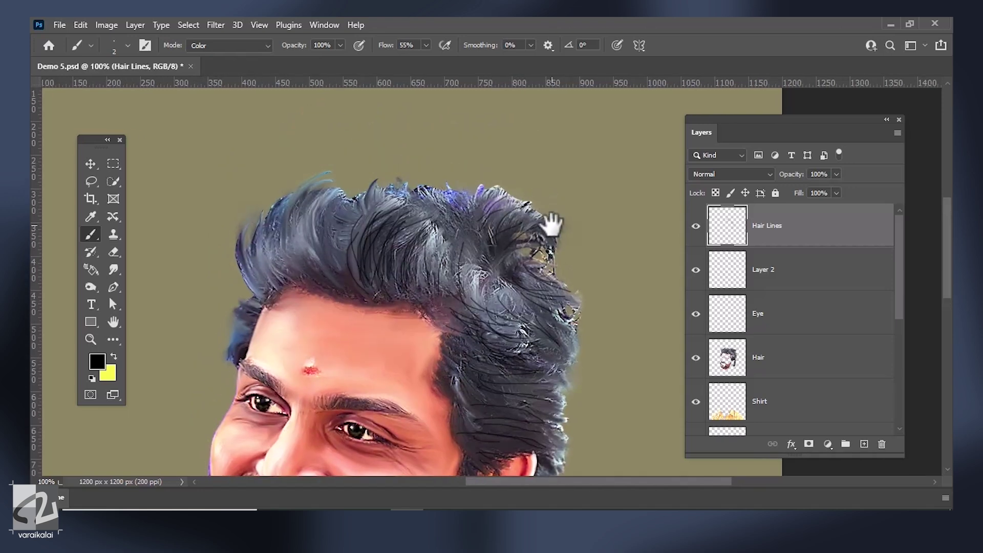
Step: Draw thin dark strands across the hair on the Hair Lines layer
key("ctrl+plus")
left_click_drag(413, 299, 413, 362)
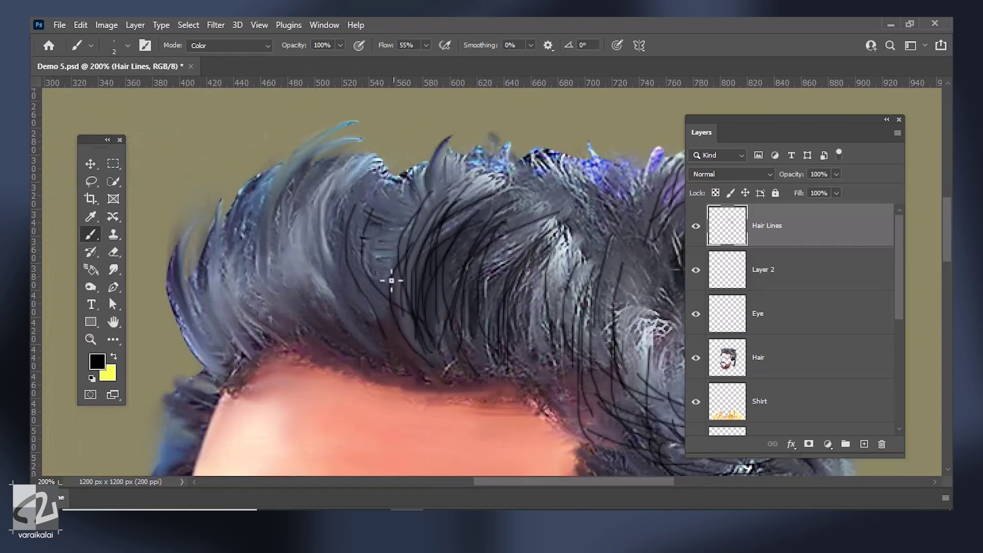
left_click_drag(329, 206, 346, 228)
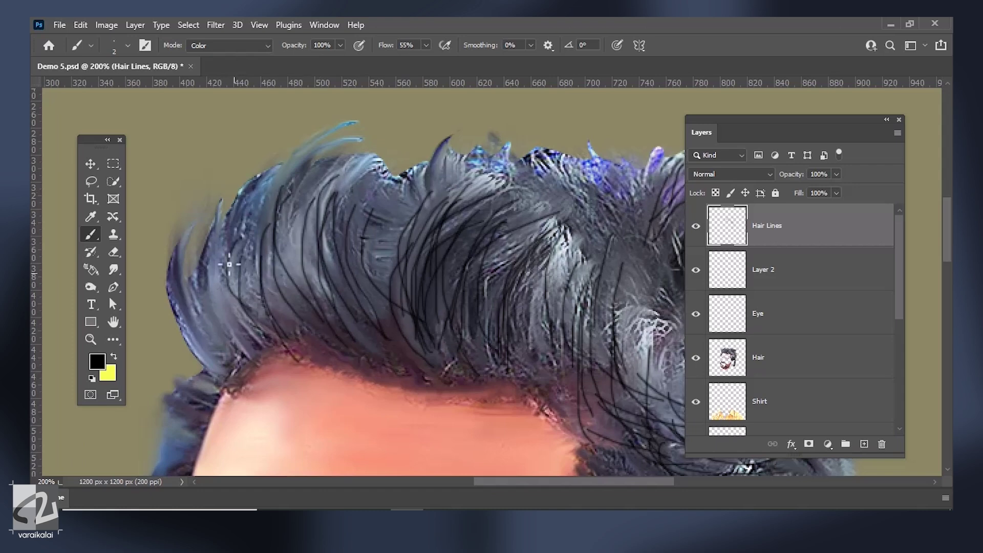
left_click_drag(293, 311, 424, 116)
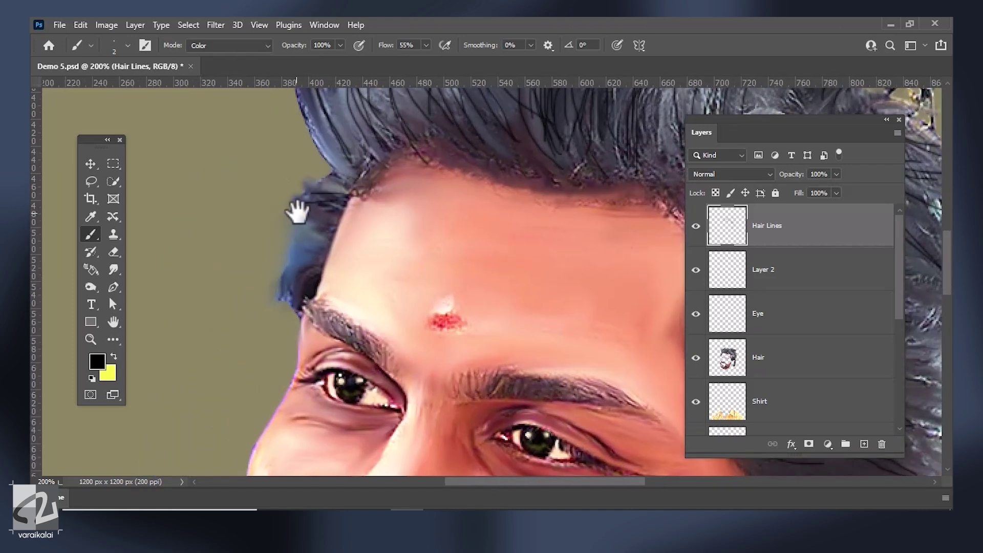
Step: Zoom in and out across the mouth, beard, hair and forehead to review the strands
key("ctrl+minus")
key("ctrl+minus")
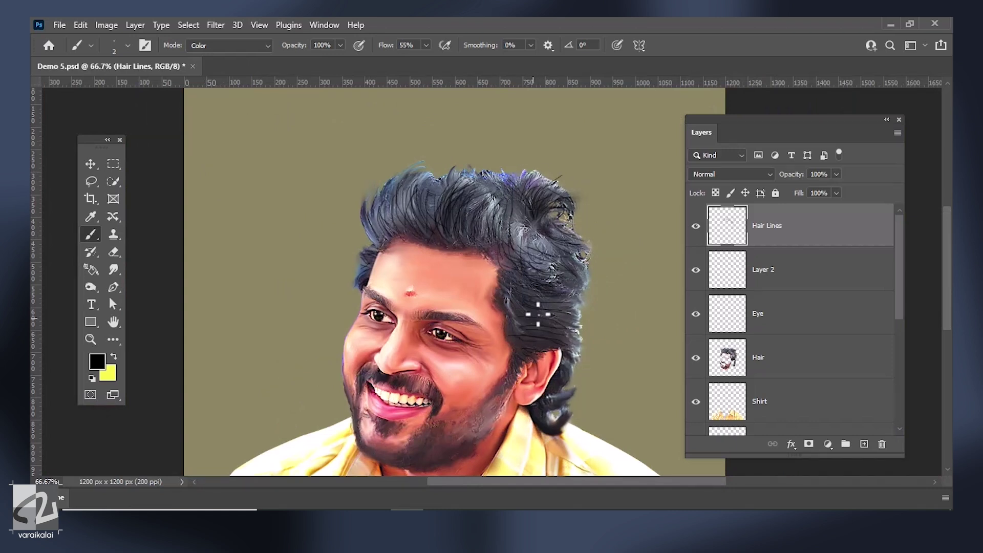
key("ctrl+plus")
key("ctrl+plus")
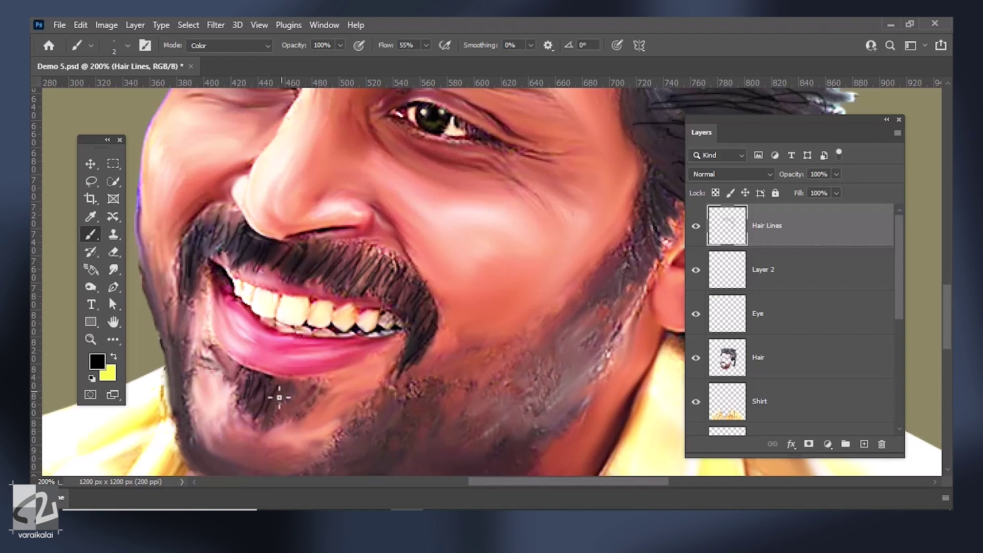
key("ctrl+minus")
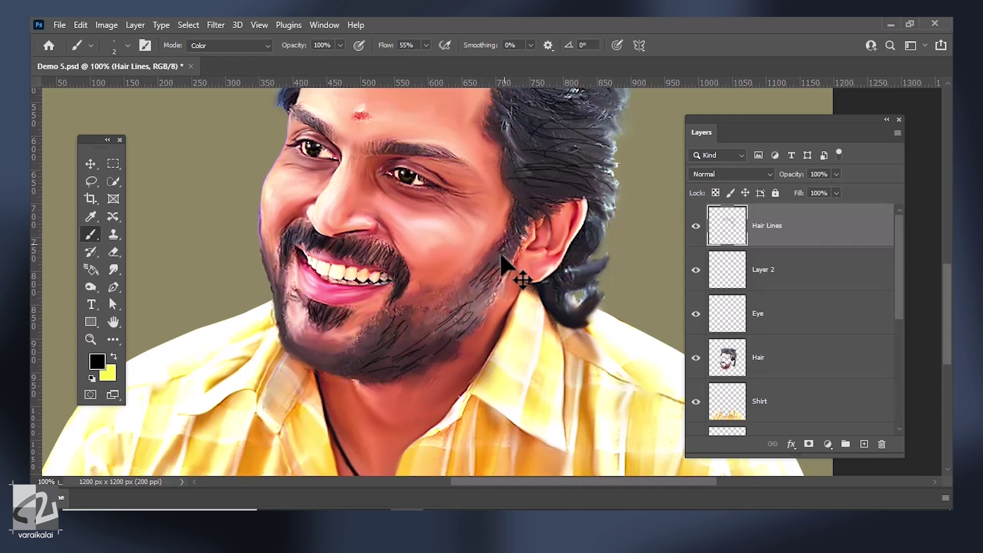
left_click_drag(428, 317, 374, 395)
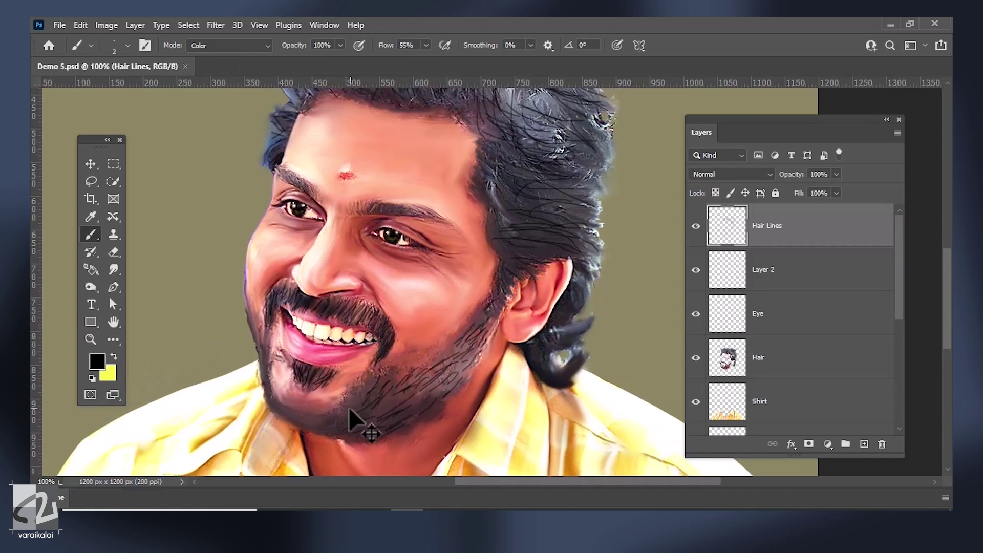
key("ctrl+plus")
left_click_drag(399, 433, 325, 356)
key("ctrl+minus")
key("ctrl+minus")
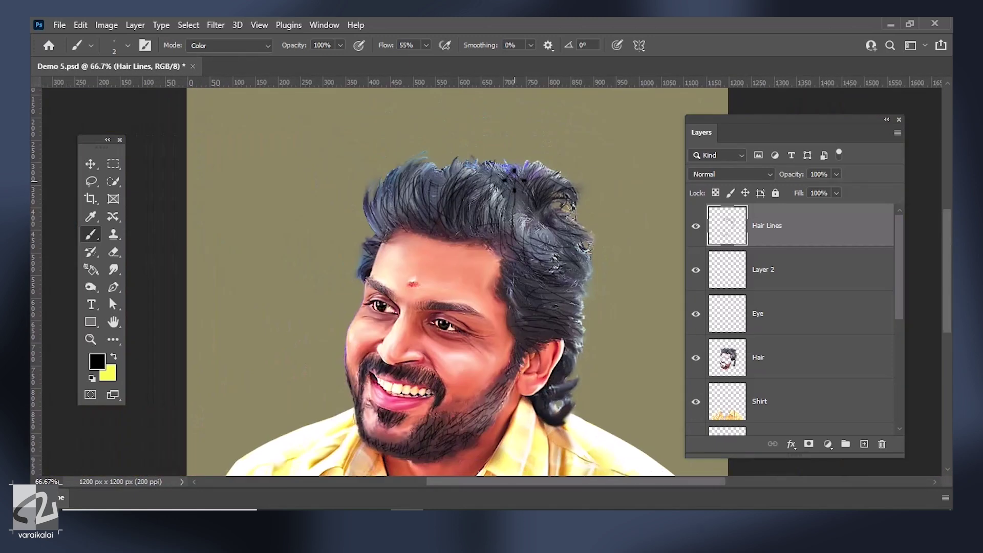
key("ctrl+plus")
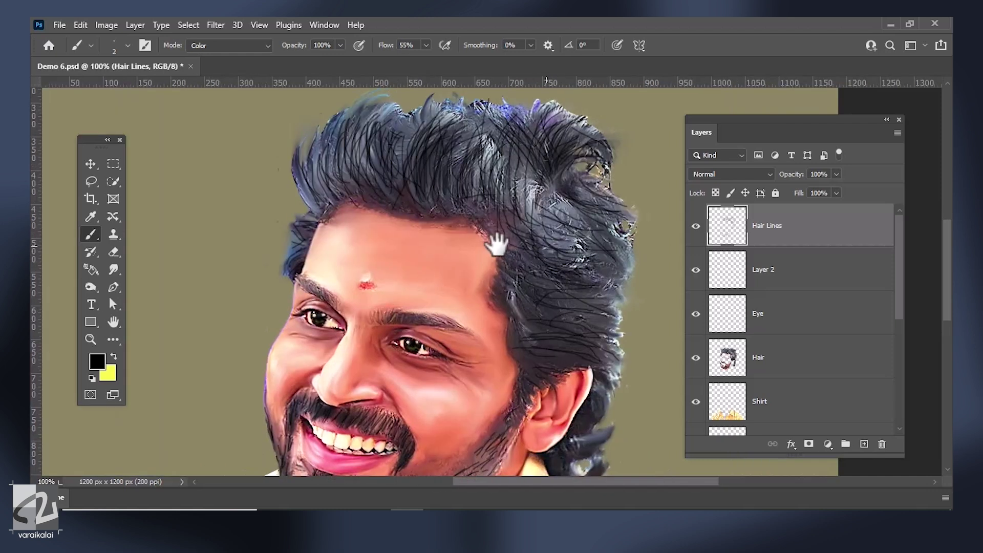
left_click_drag(500, 241, 425, 247)
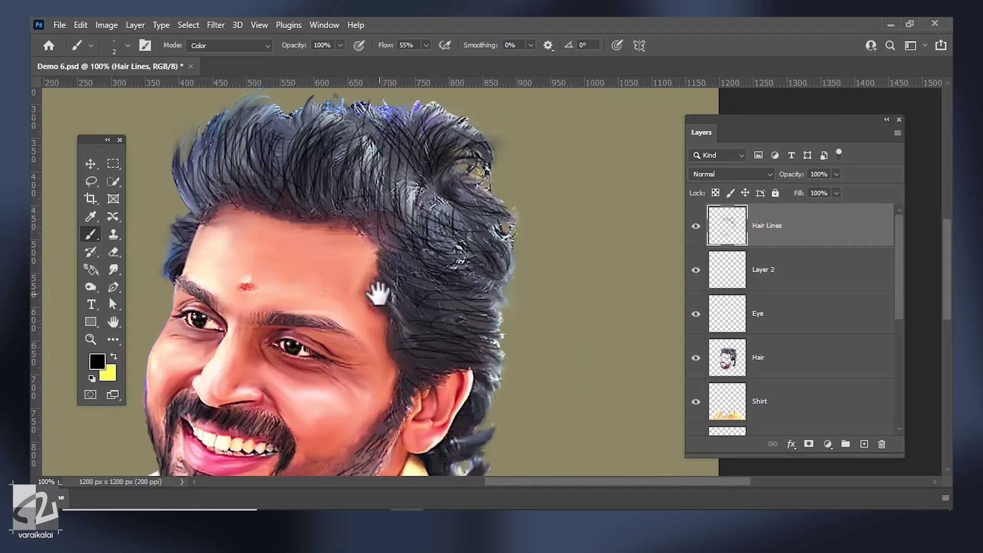
left_click_drag(467, 334, 490, 354)
key("e")
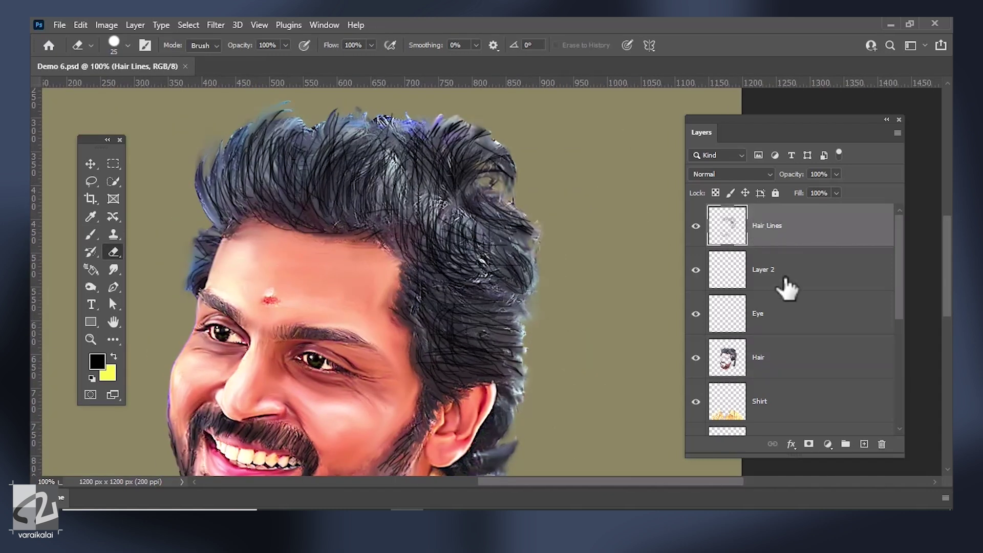
left_click_drag(351, 215, 354, 136)
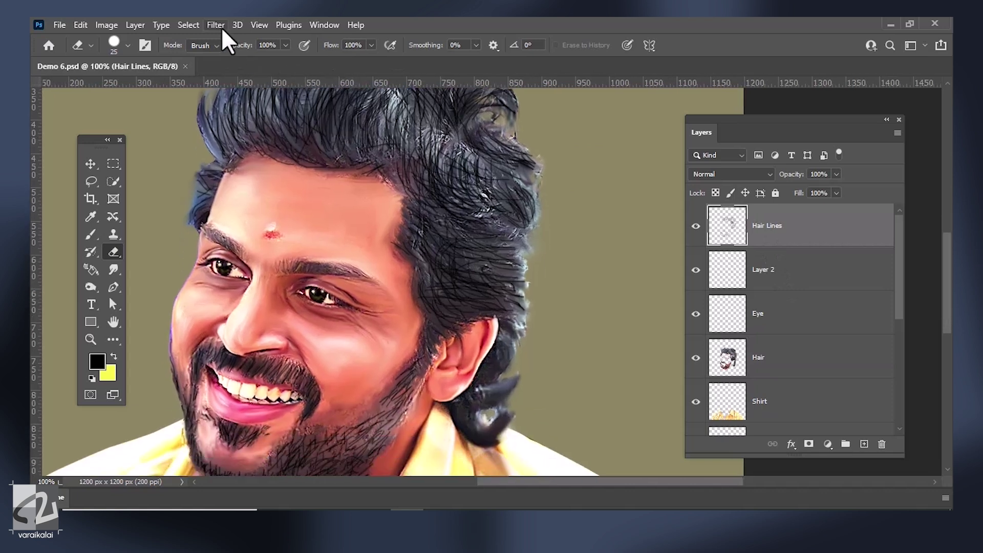
Step: Apply a slight Gaussian Blur to the Hair Lines layer
left_click(222, 28)
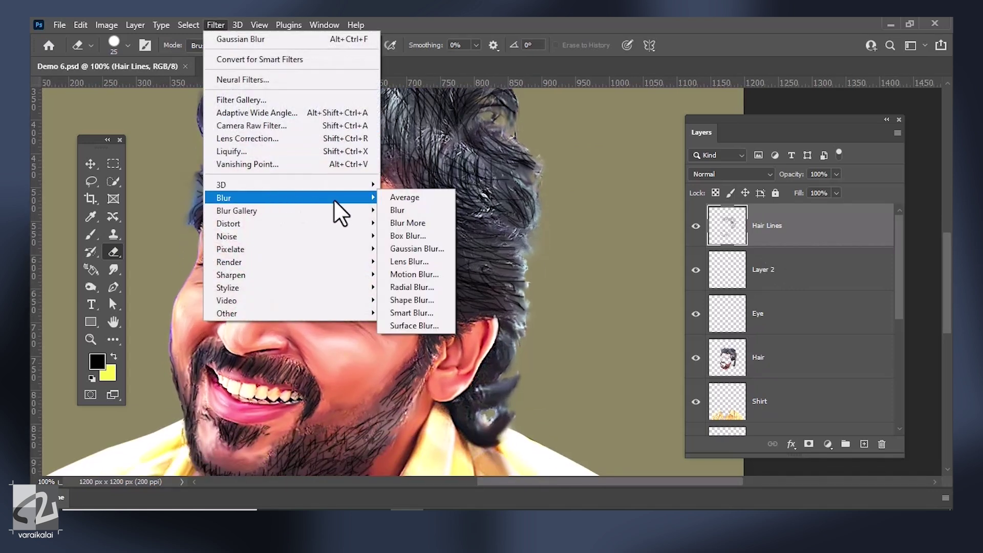
left_click(416, 249)
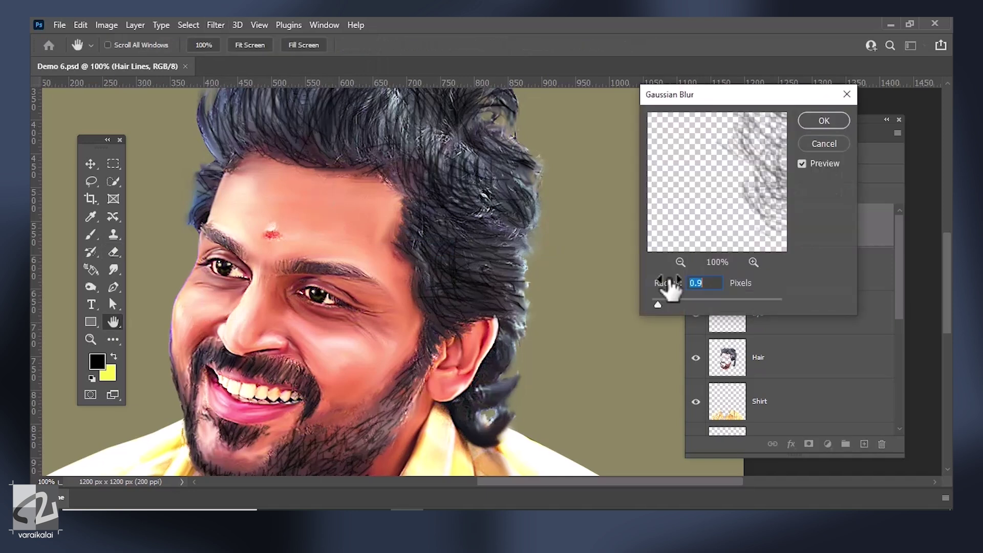
mouse_move(676, 302)
left_mouse_down()
mouse_move(706, 303)
mouse_move(651, 304)
mouse_move(660, 304)
left_mouse_up()
left_click(824, 121)
Step: Set the Hair Lines blend mode to Multiply and its opacity to 76%
left_click(731, 174)
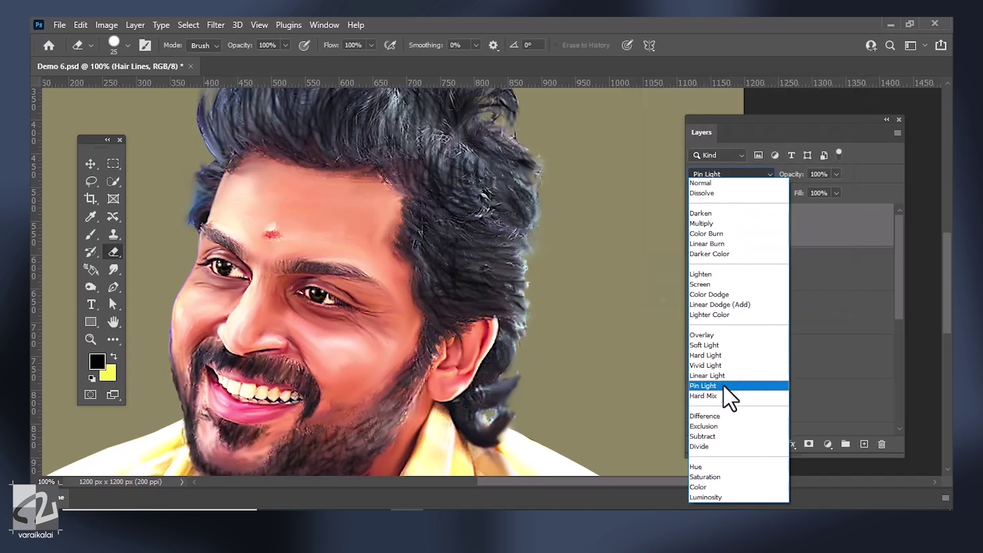
left_click(717, 345)
left_click(697, 226)
left_click(732, 174)
left_click(729, 177)
left_click(712, 222)
key("ctrl+minus")
key("v")
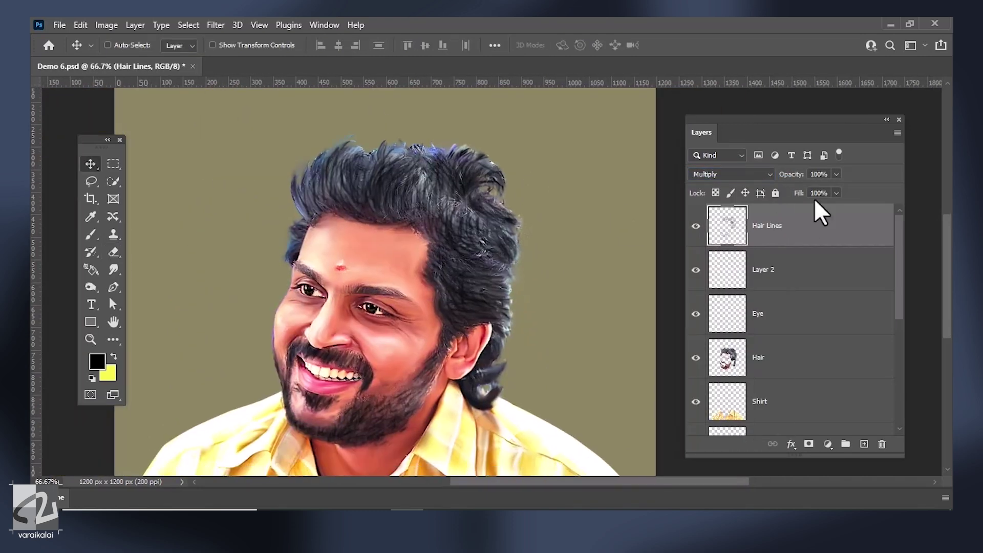
left_click_drag(816, 193, 820, 188)
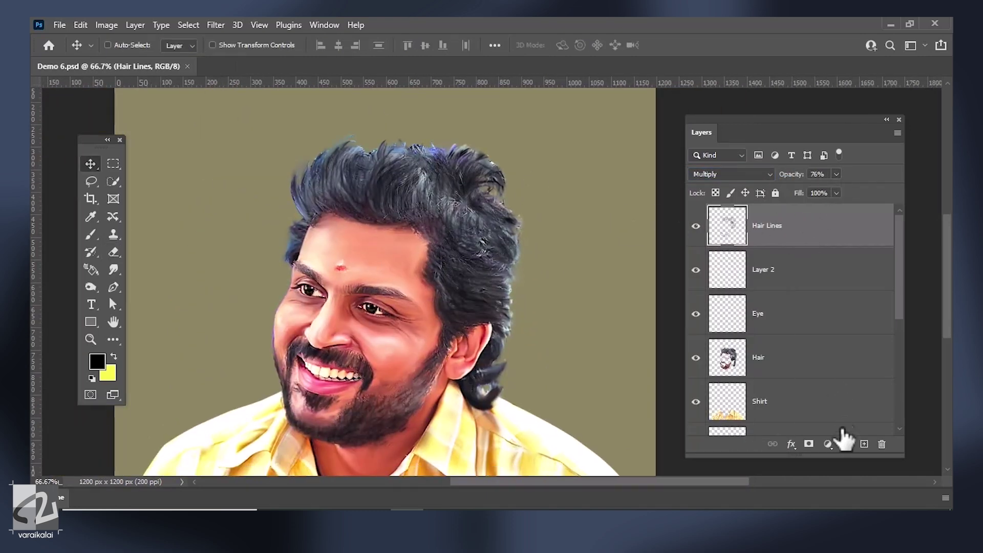
Step: Add a new white-paint layer above Hair Lines and name it 'Hair white'
left_click(97, 362)
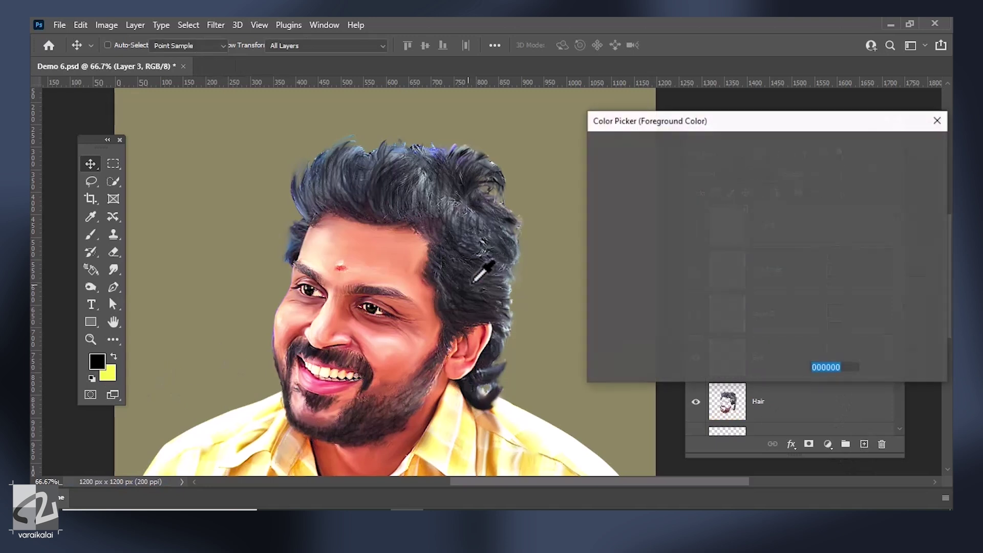
left_click(596, 153)
left_click(875, 148)
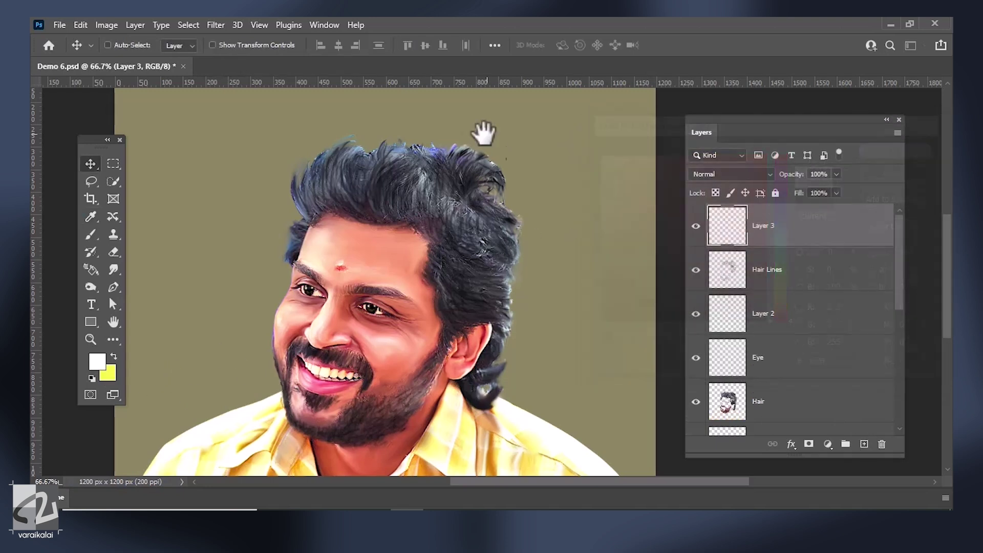
key("ctrl+plus")
key("b")
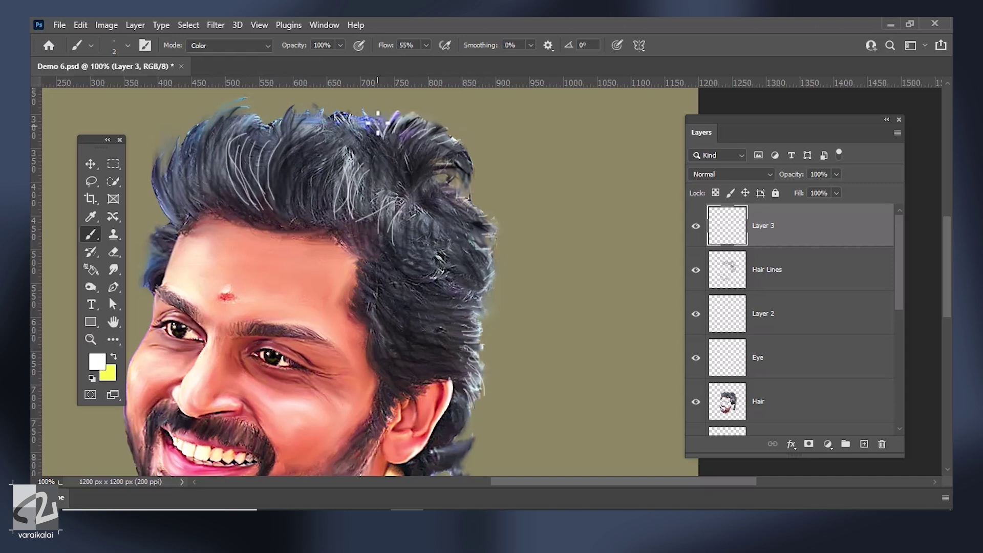
mouse_move(337, 473)
left_mouse_down()
mouse_move(345, 431)
mouse_move(372, 384)
left_mouse_up()
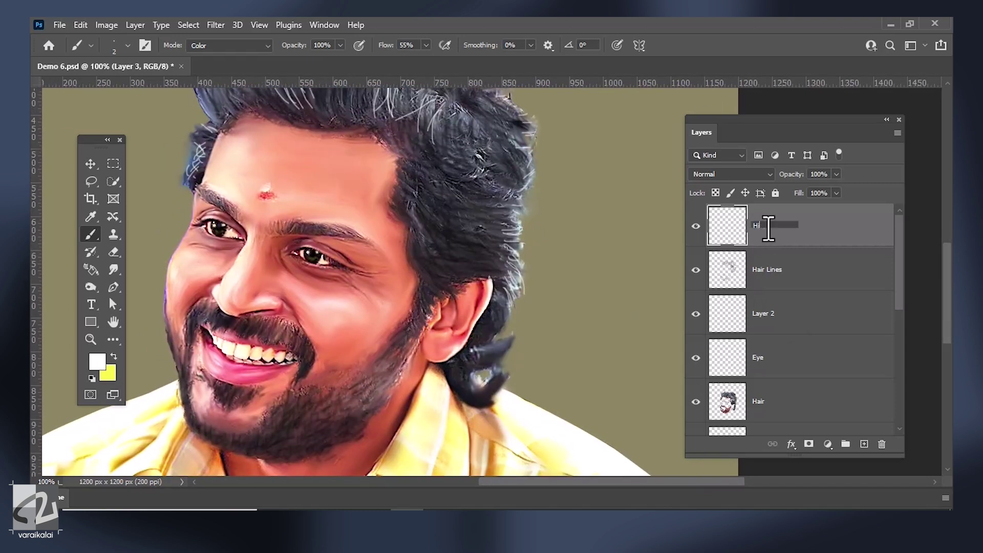
type("air white")
key("Return")
Step: Blur the Hair white strands by 0.6 px and blend the layer in Hard Light
left_click_drag(538, 196, 586, 207)
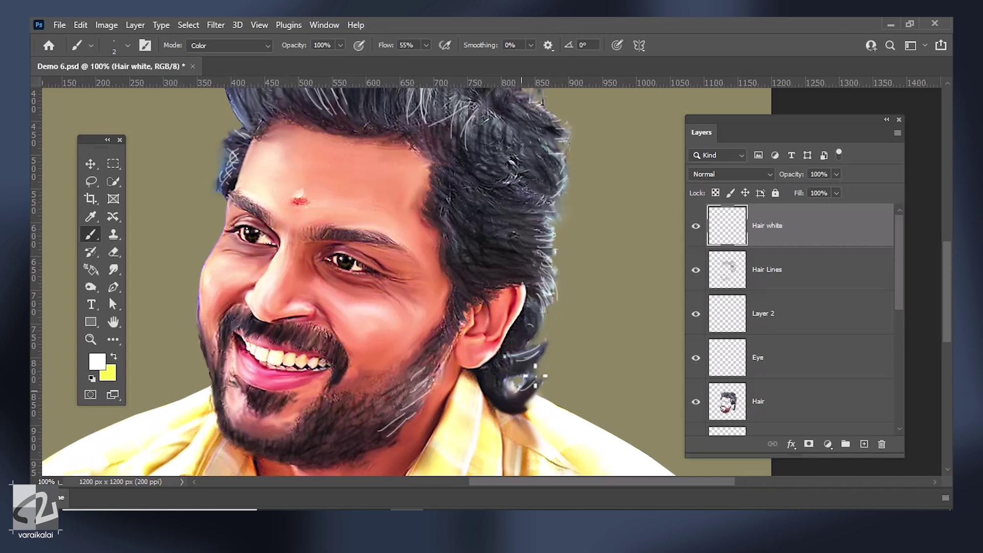
key("ctrl+alt+f")
left_click_drag(656, 305, 655, 305)
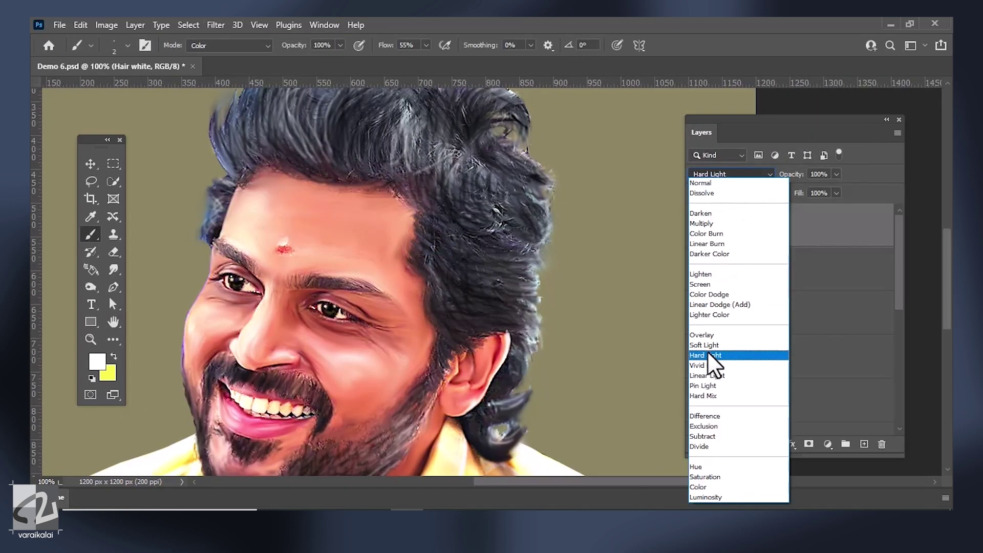
left_click(708, 353)
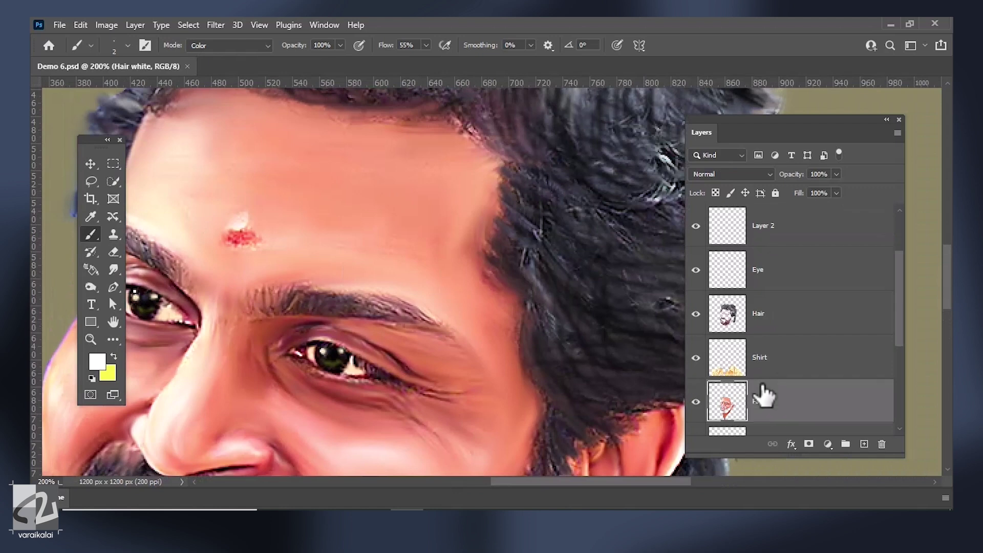
Step: Shrink the smudge brush over the neck, zoom out, and reselect the Hair white layer
mouse_move(295, 277)
left_mouse_down()
mouse_move(467, 199)
mouse_move(427, 166)
left_mouse_up()
key("bracketleft")
key("ctrl+minus")
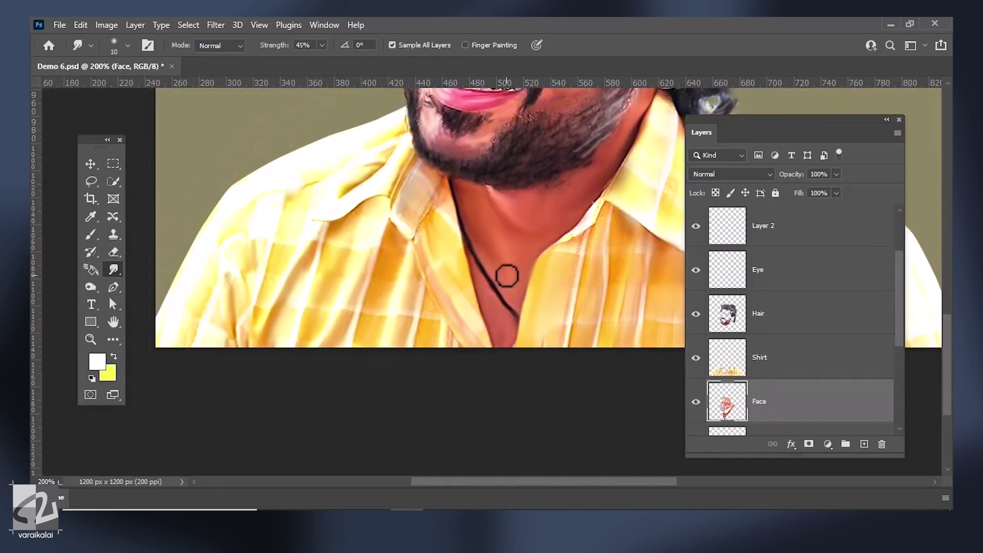
key("ctrl+minus")
scroll(790, 259, "up", 2)
left_click(790, 259)
scroll(798, 341, "down", 5)
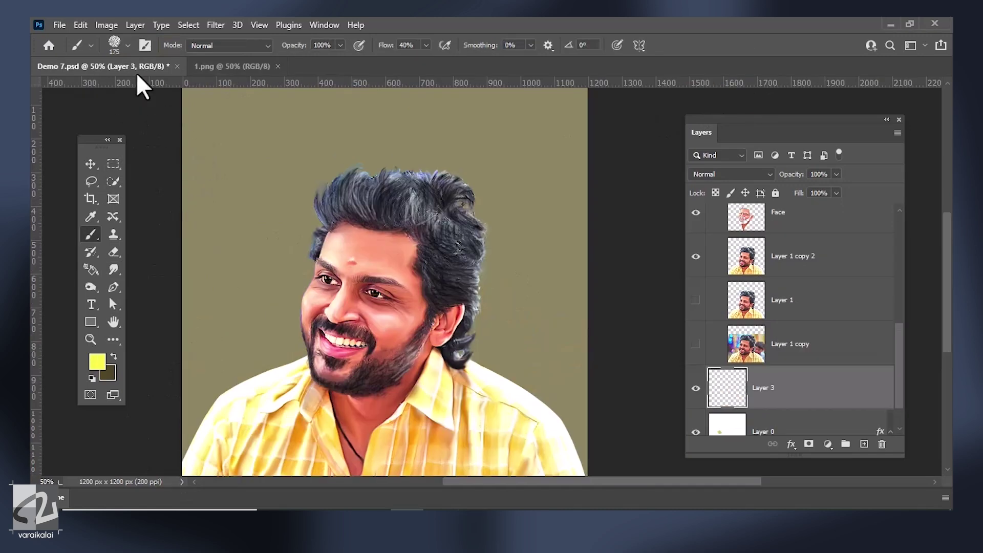
Step: With a larger scatter brush, dab dark texture across the lower-left and lower-right background
key("bracketright")
key("bracketright")
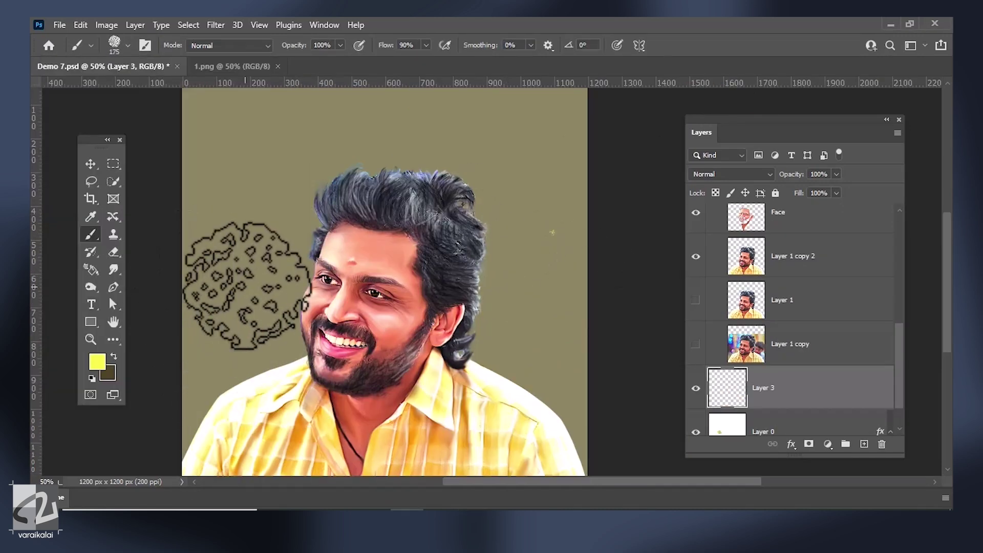
key("x")
left_click_drag(208, 395, 193, 362)
left_click(425, 45)
left_click_drag(429, 60, 393, 61)
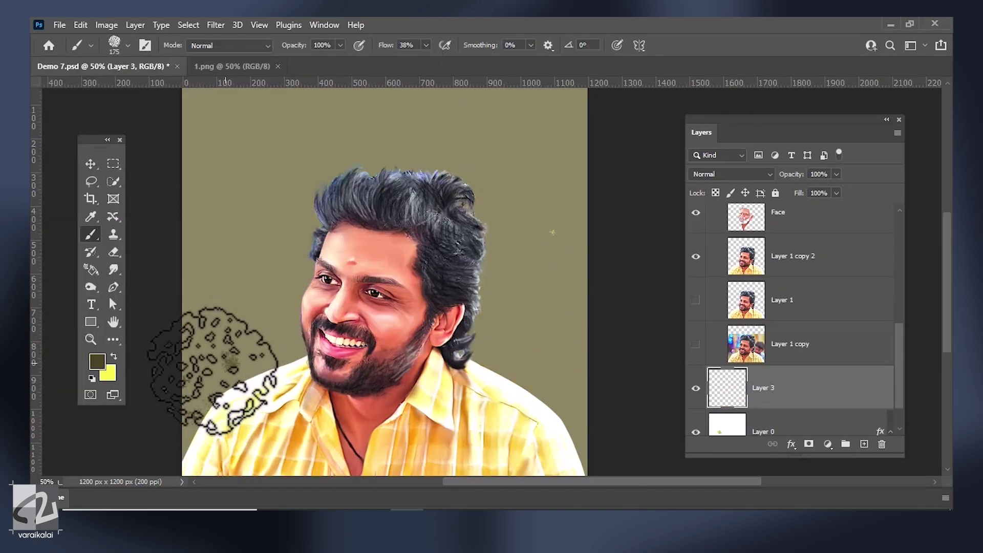
key("bracketright")
key("bracketright")
key("bracketright")
left_click(212, 364)
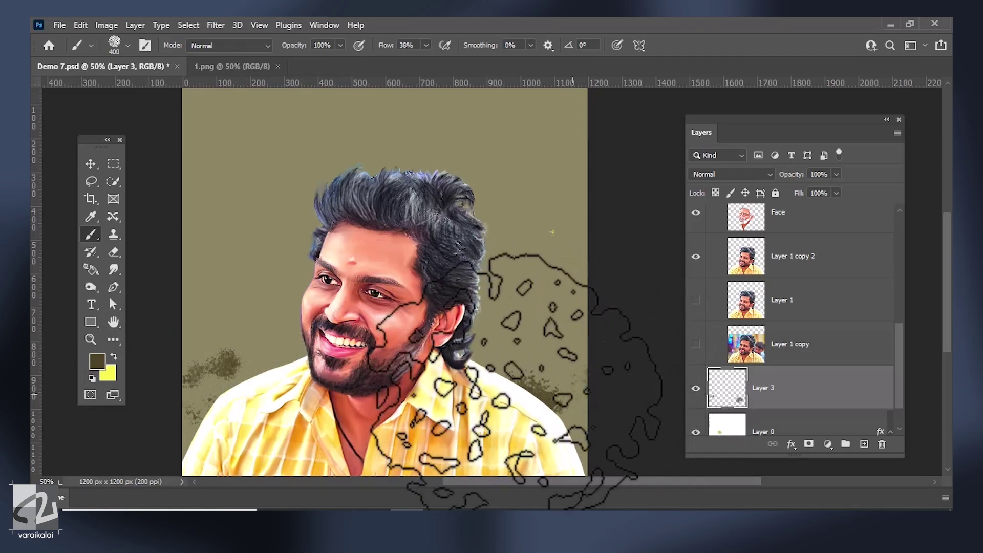
left_click(246, 369)
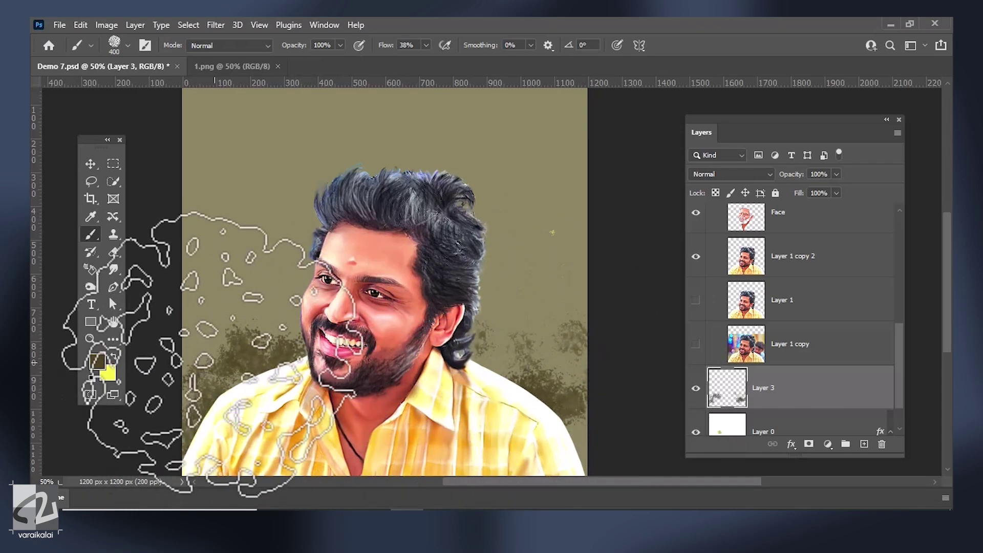
left_click(517, 391)
Step: Switch to olive-brown #785d14 at about 16% flow and dab faint texture around the background
left_click(97, 362)
left_click(903, 147)
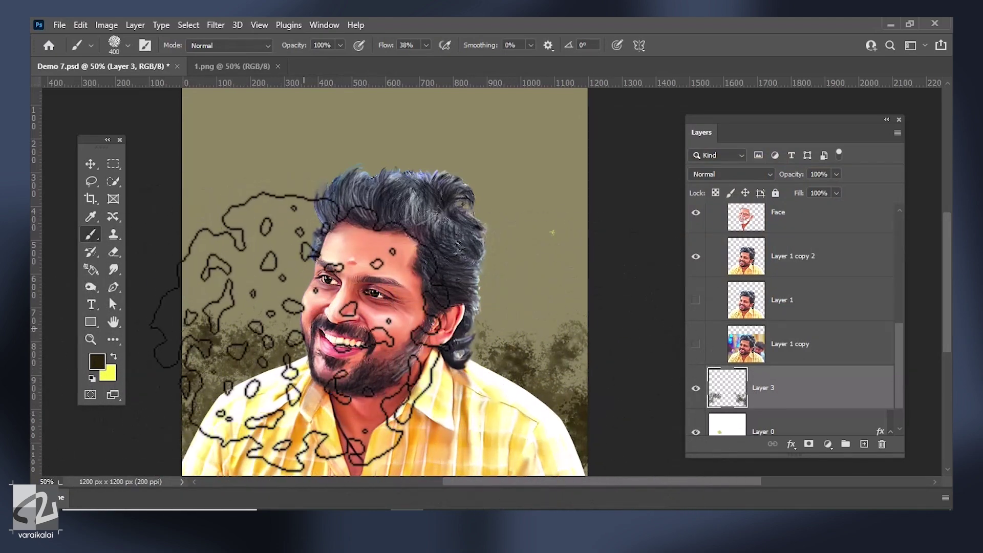
left_click(97, 362)
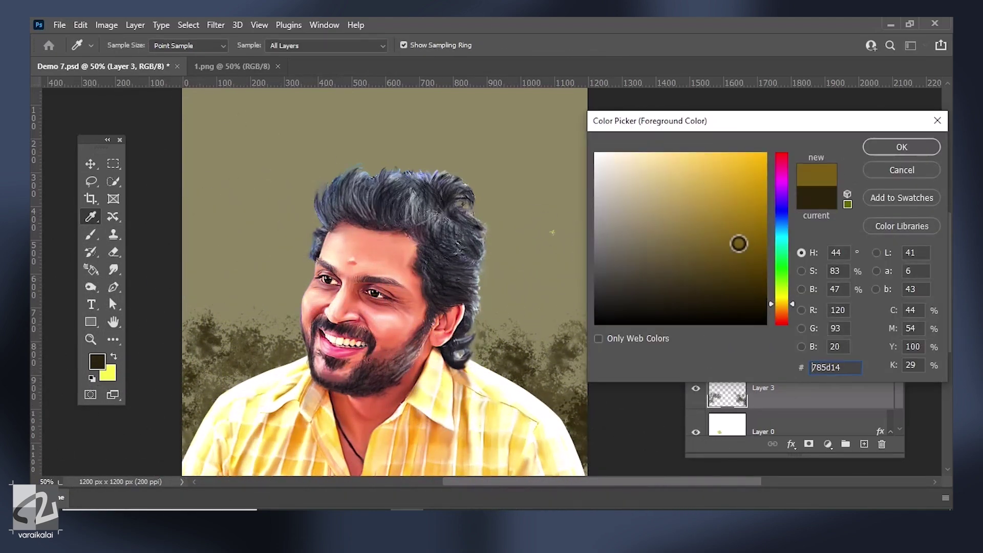
left_click(903, 147)
left_click(426, 45)
left_click_drag(414, 60, 415, 61)
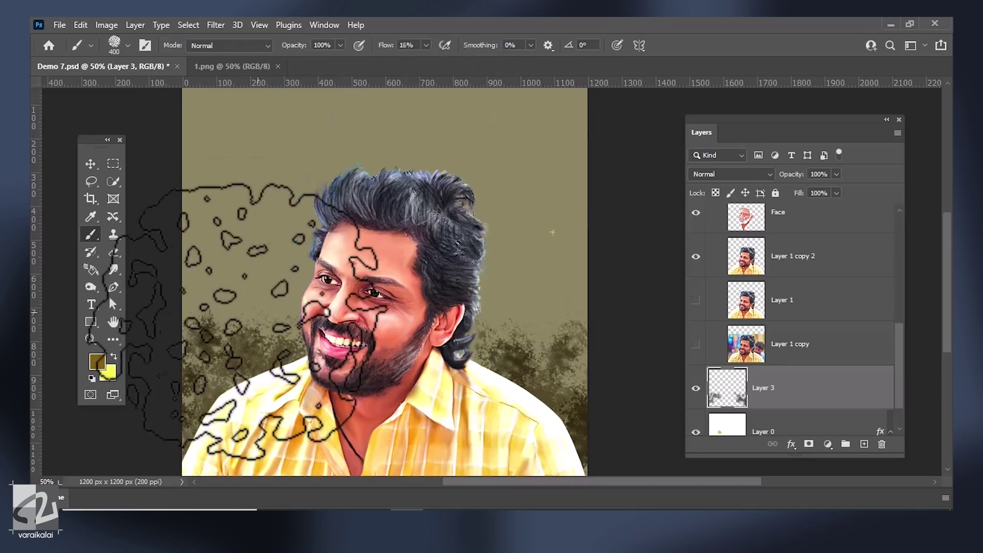
mouse_move(450, 328)
left_mouse_down()
mouse_move(330, 316)
mouse_move(563, 303)
mouse_move(245, 307)
mouse_move(280, 269)
mouse_move(584, 292)
mouse_move(198, 274)
mouse_move(532, 241)
mouse_move(589, 379)
mouse_move(210, 318)
mouse_move(263, 271)
mouse_move(202, 258)
mouse_move(494, 286)
mouse_move(483, 263)
mouse_move(210, 241)
mouse_move(269, 333)
mouse_move(528, 240)
mouse_move(553, 313)
left_mouse_up()
Step: Apply a 4.1-pixel Gaussian Blur to the painted background clouds
key("h")
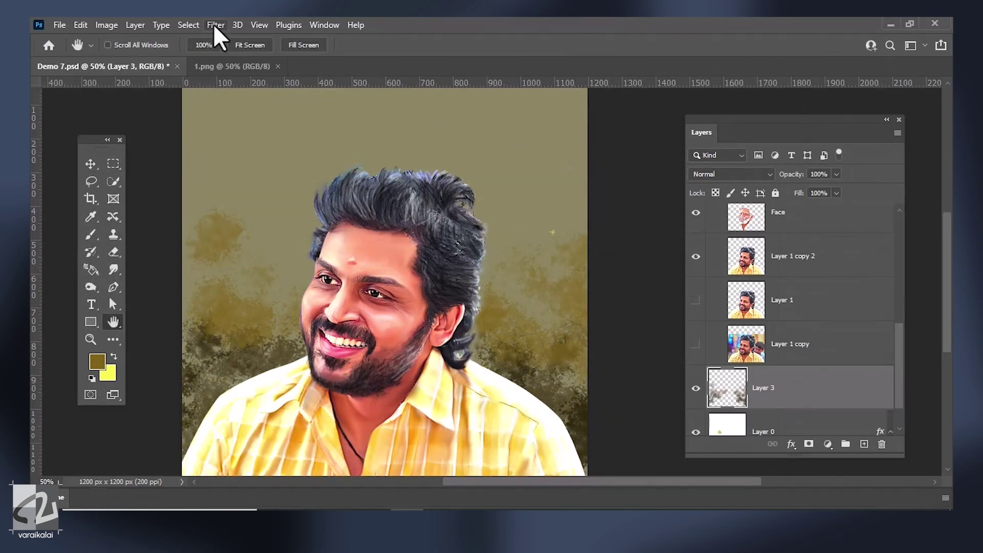
left_click(214, 26)
left_click(428, 249)
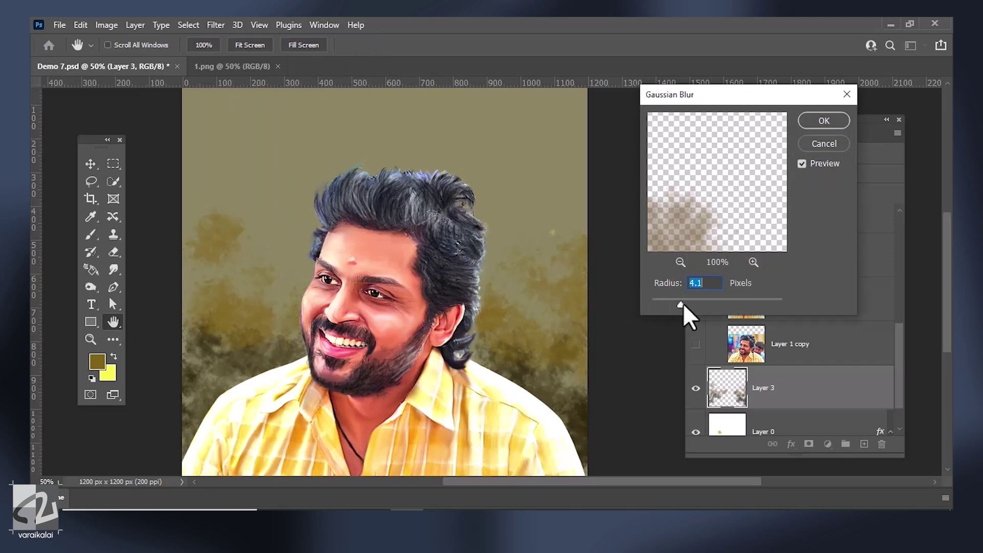
left_click(817, 121)
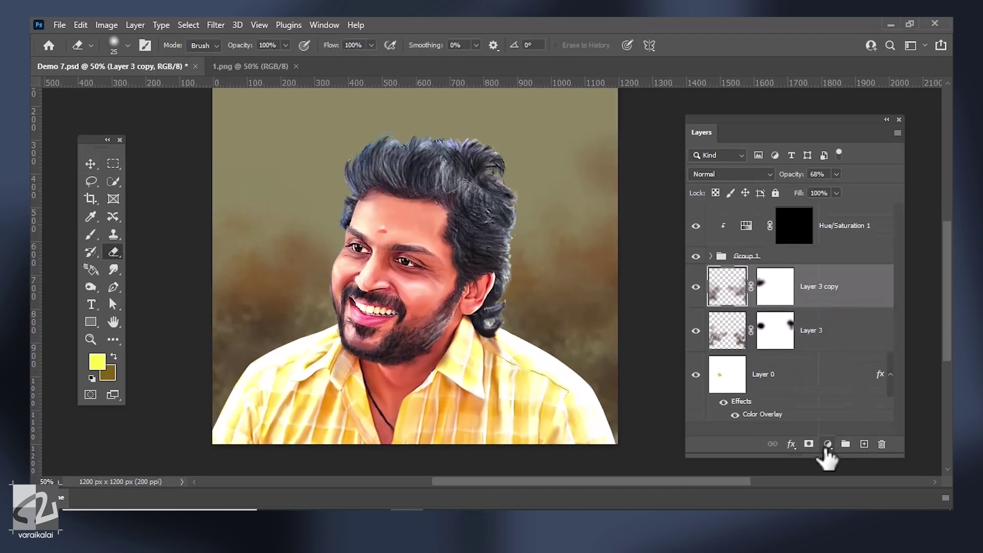
Step: Add a bright yellow #fdff51 Solid Color fill layer in Color Dodge mode
left_click(828, 445)
left_click(843, 210)
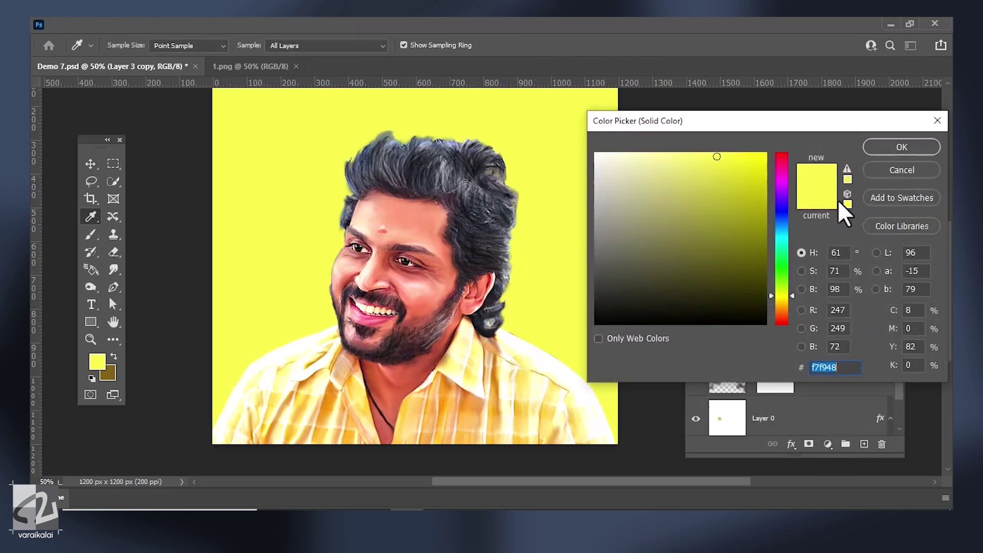
left_click_drag(678, 152, 714, 165)
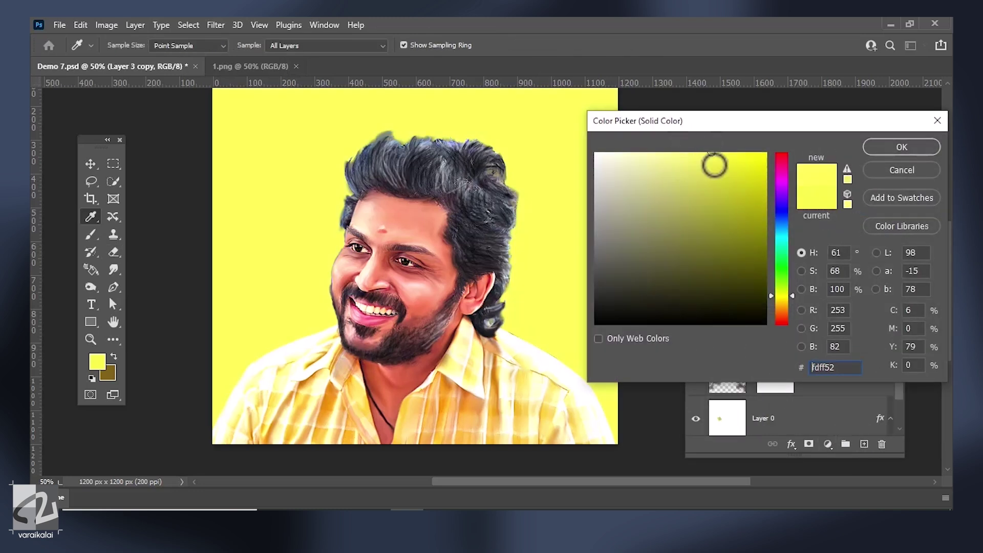
left_click_drag(713, 166, 714, 147)
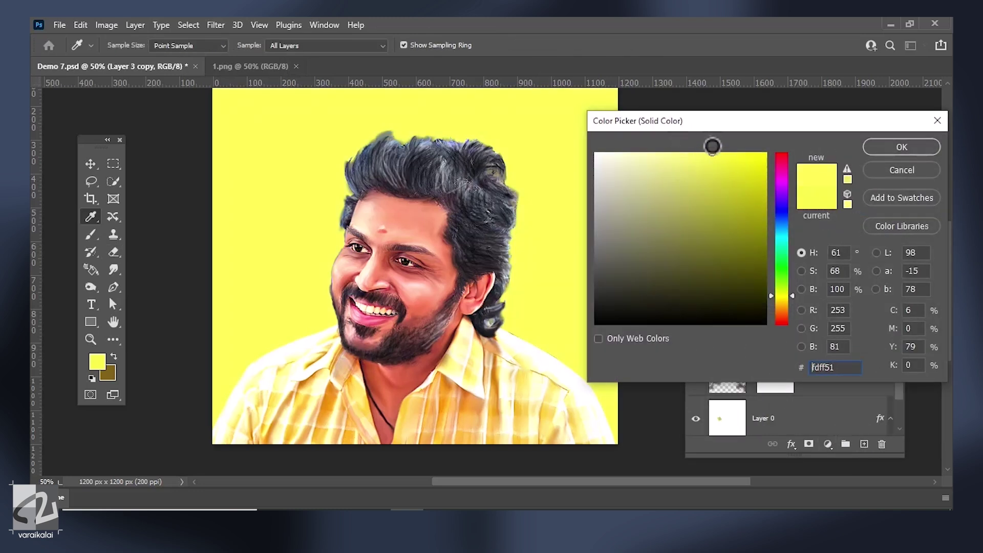
left_click(865, 152)
left_click(733, 173)
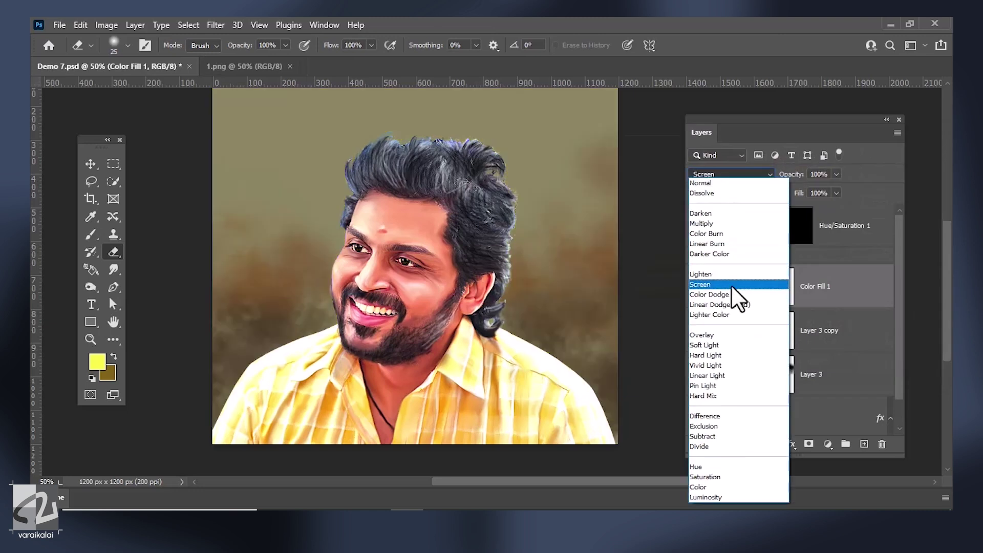
left_click(728, 296)
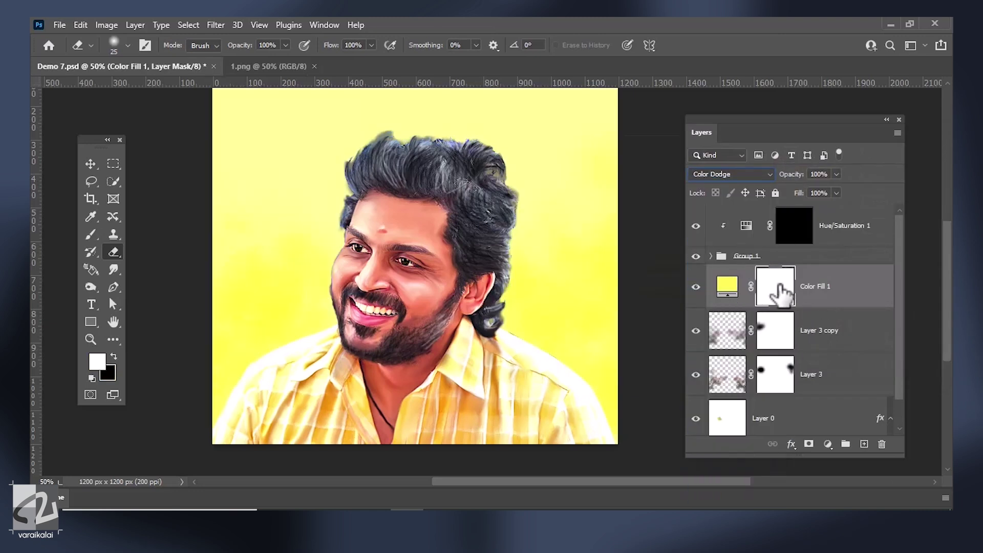
Step: Invert the yellow fill's mask and paint the glow around the chin, head and hair
key("ctrl+i")
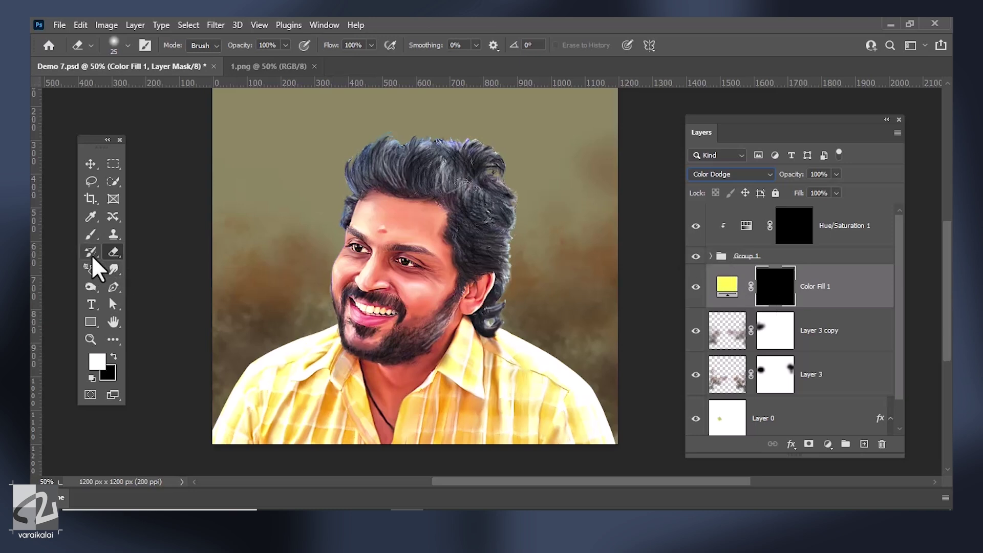
key("b")
left_click(311, 321)
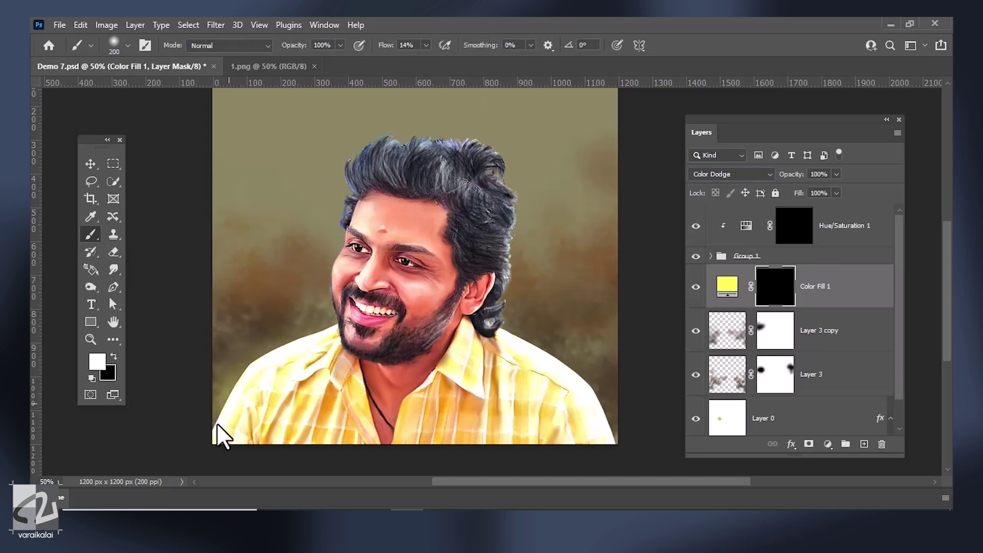
mouse_move(345, 289)
left_mouse_down()
mouse_move(308, 450)
mouse_move(384, 193)
mouse_move(450, 121)
mouse_move(497, 215)
left_mouse_up()
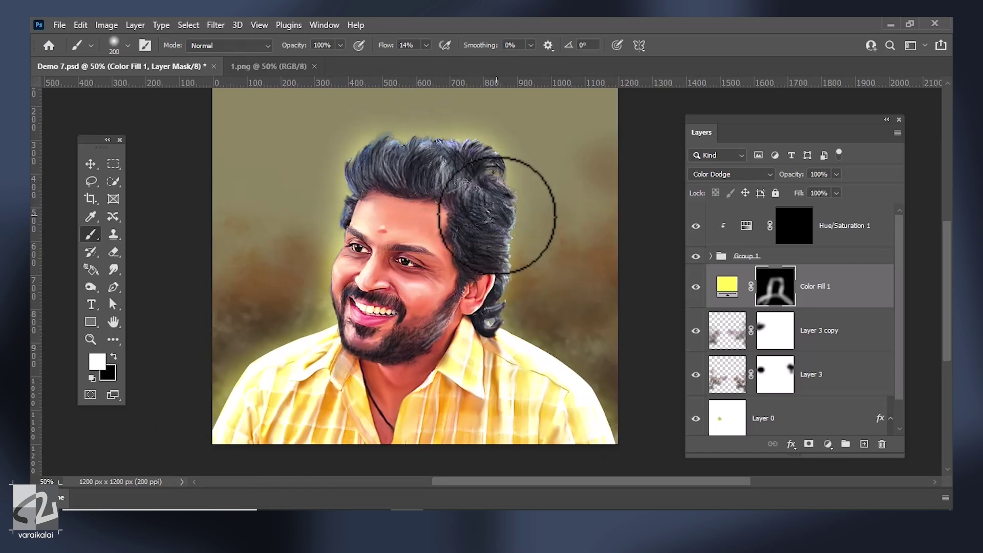
key("v")
key("ctrl+minus")
left_click(776, 335)
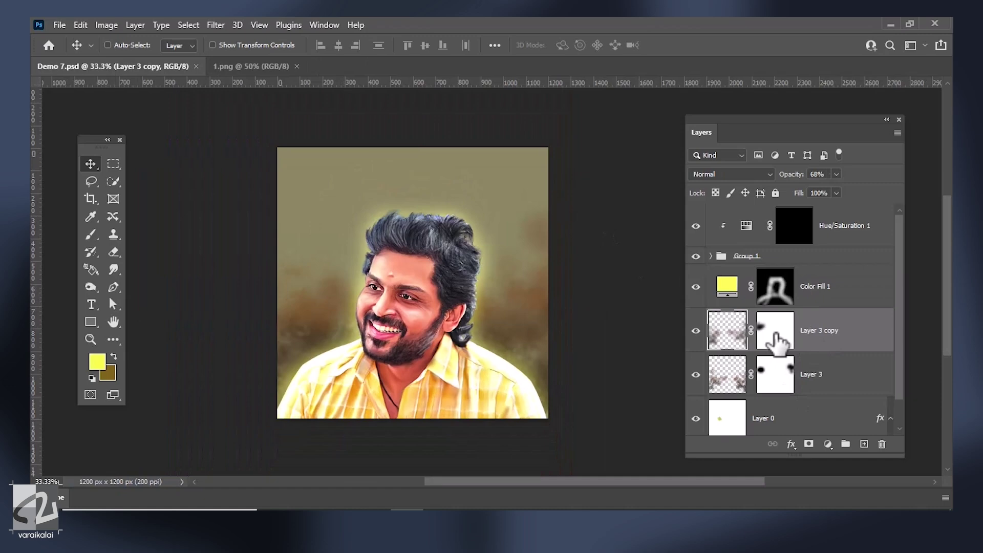
Step: Apply Layer 3 copy's mask and duplicate it to deepen the background clouds
right_click(776, 341)
left_click(810, 397)
key("ctrl+j")
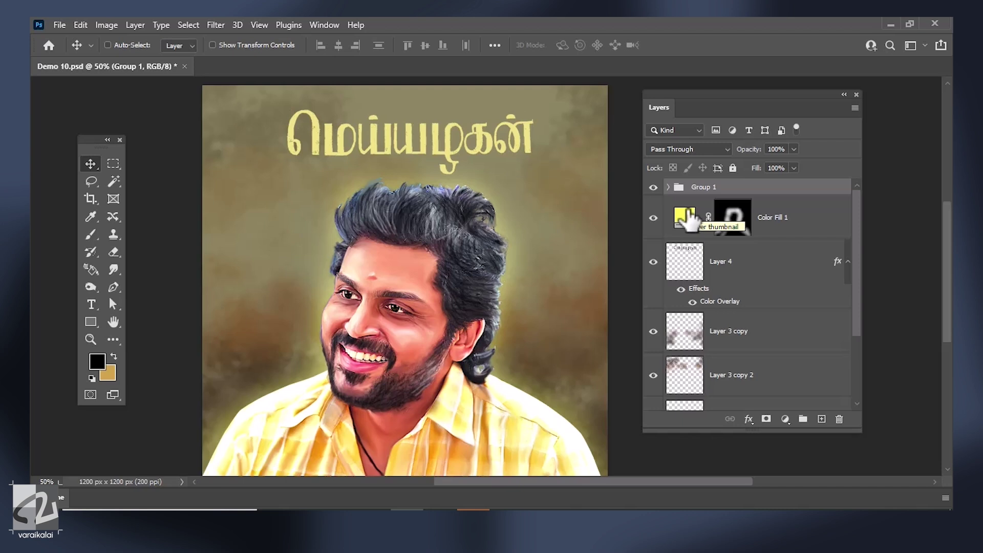
left_click(786, 422)
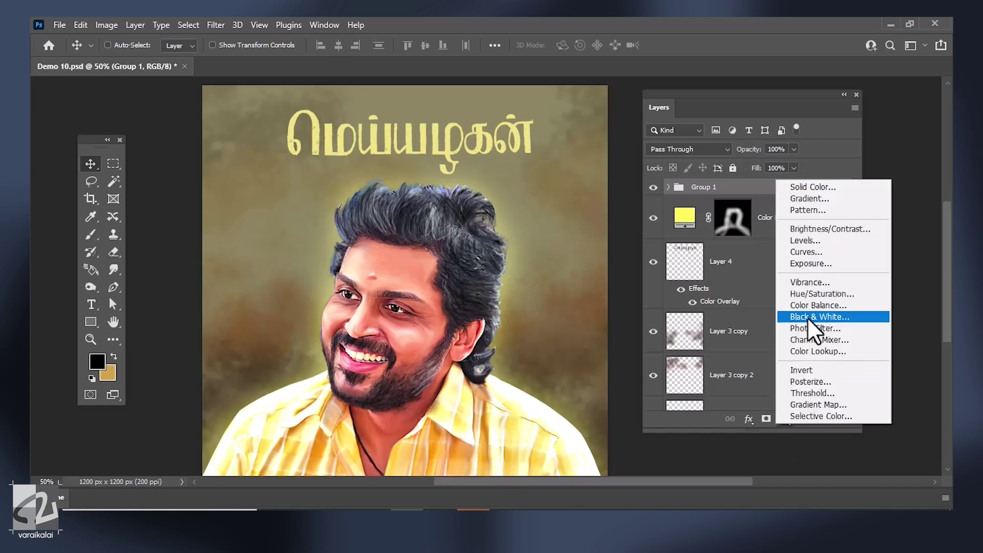
Step: Add a Hue/Saturation layer with a colorized sepia tint, clipped to the layer below
left_click(823, 294)
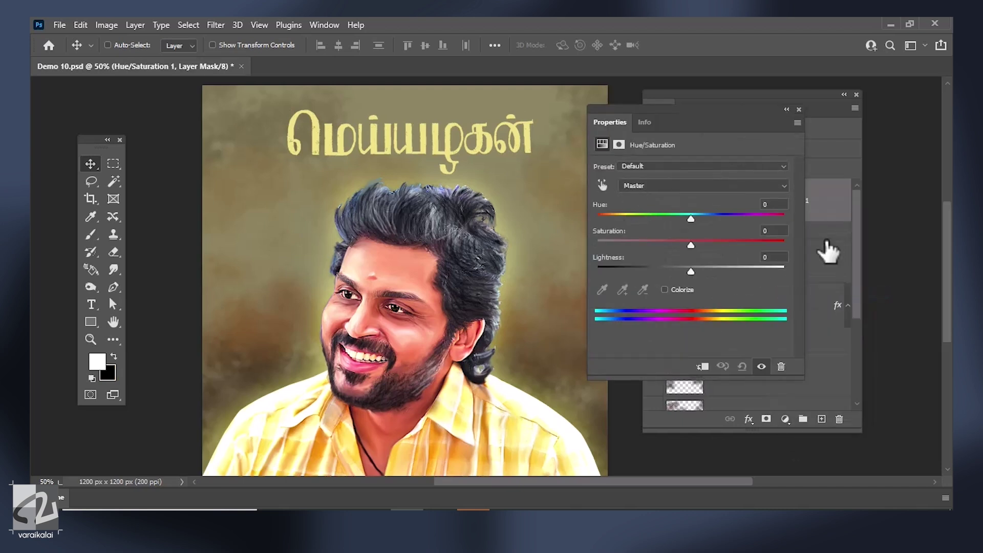
left_click(675, 290)
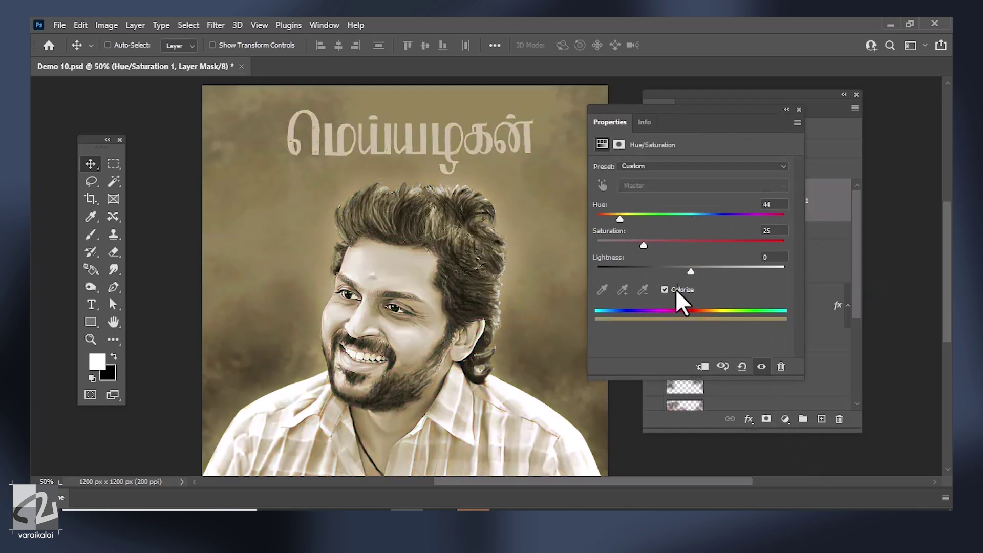
mouse_move(675, 126)
left_mouse_down()
mouse_move(602, 135)
mouse_move(609, 156)
left_mouse_up()
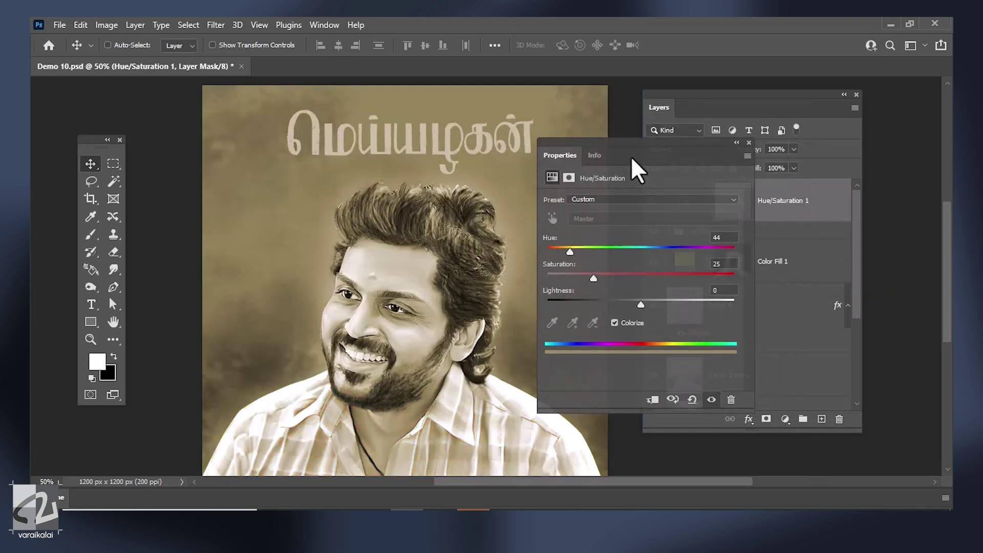
left_click(653, 401)
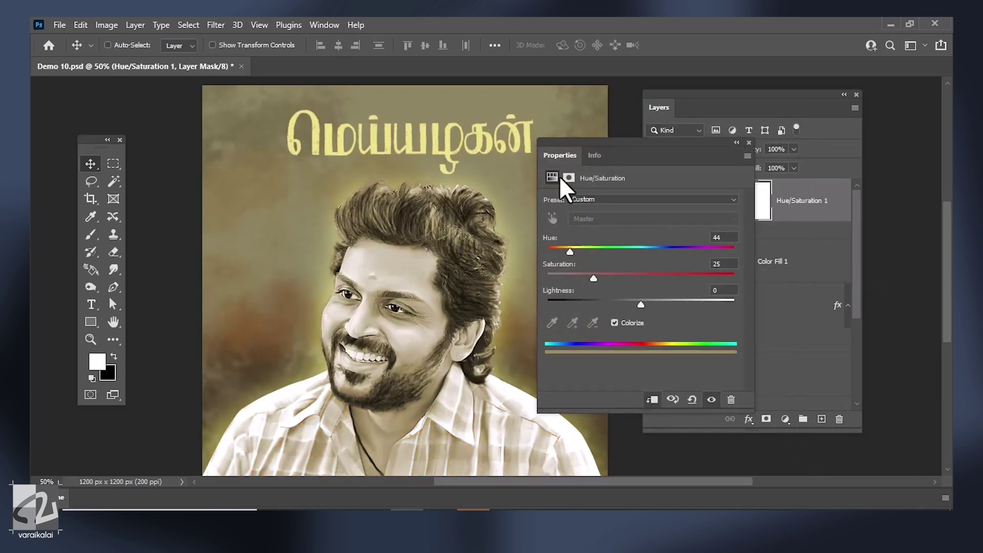
left_click_drag(644, 152, 169, 143)
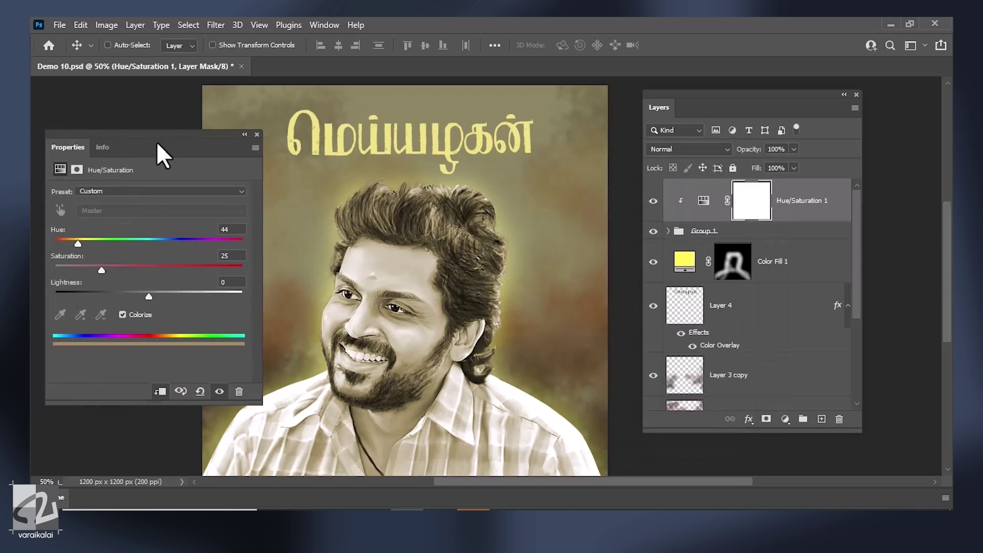
Step: Adjust the tint to Hue 27 and Saturation 55 for a warm sepia
mouse_move(109, 243)
left_mouse_down()
mouse_move(171, 241)
mouse_move(152, 242)
mouse_move(134, 296)
mouse_move(149, 294)
mouse_move(122, 270)
left_mouse_up()
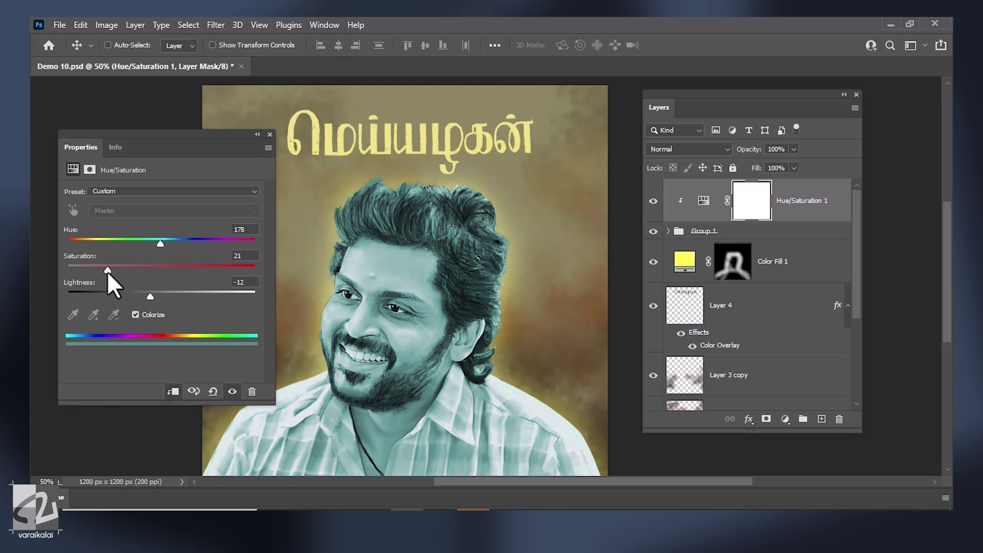
key("ctrl+plus")
mouse_move(528, 169)
left_mouse_down()
mouse_move(536, 210)
mouse_move(548, 205)
mouse_move(533, 182)
left_mouse_up()
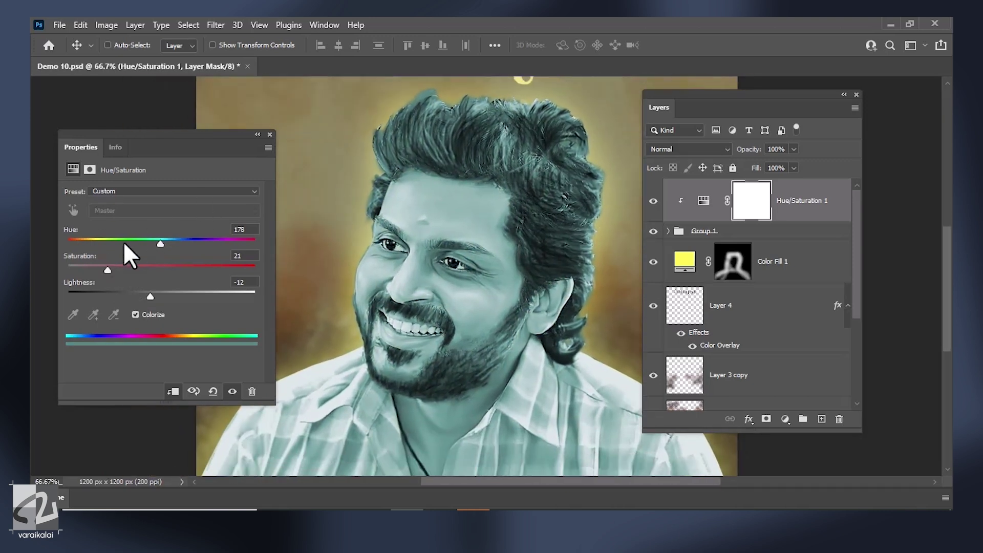
mouse_move(91, 246)
left_mouse_down()
mouse_move(69, 245)
mouse_move(81, 247)
left_mouse_up()
left_click(97, 270)
left_click_drag(127, 269, 145, 268)
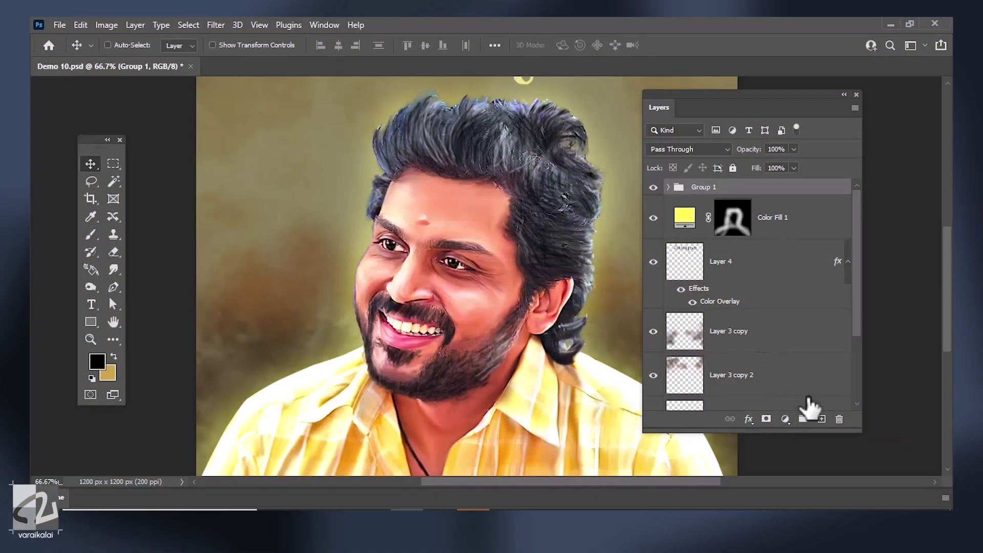
left_click(785, 419)
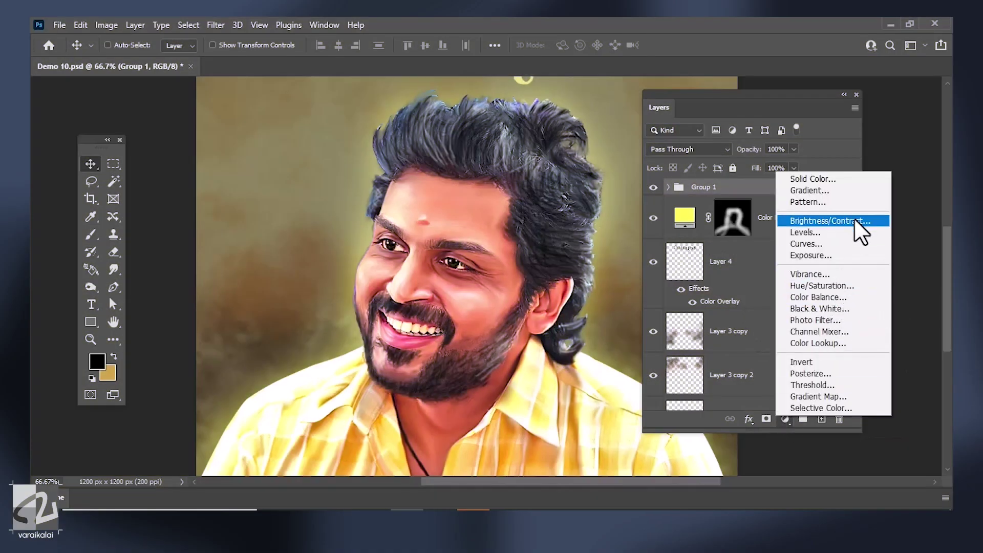
Step: Add a clipped Exposure layer at +0.60 and invert its mask to hide it
left_click(831, 255)
left_click_drag(162, 224, 152, 251)
left_click(173, 392)
left_click(270, 134)
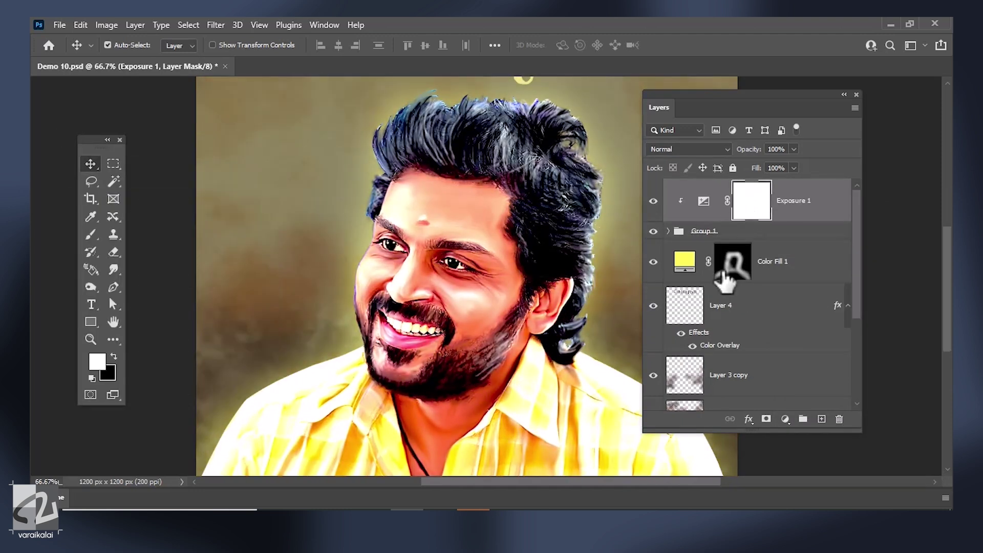
key("ctrl+i")
Step: Paint the brightening back onto the forehead, cheeks, eye area, nose and chin
key("ctrl+plus")
left_click(91, 234)
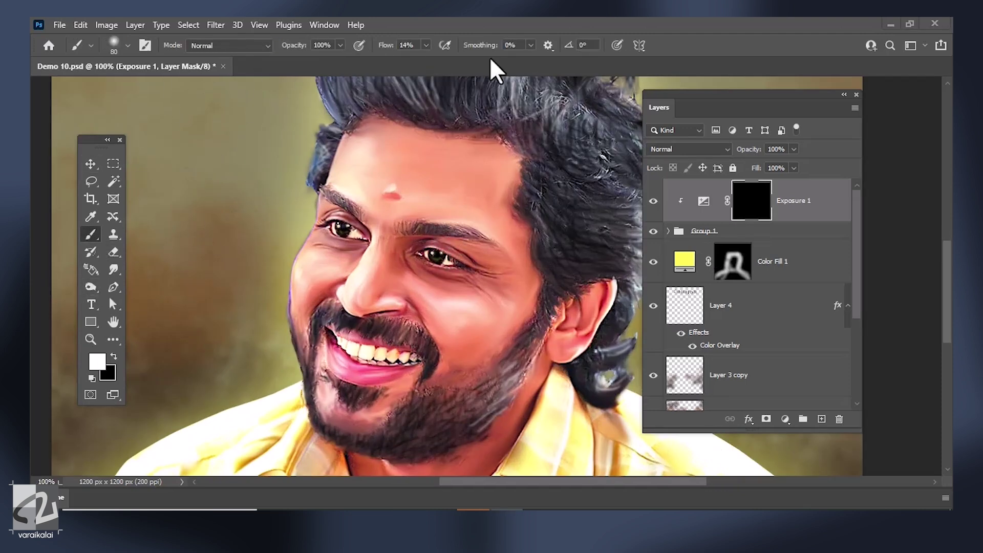
left_click_drag(506, 173, 476, 196)
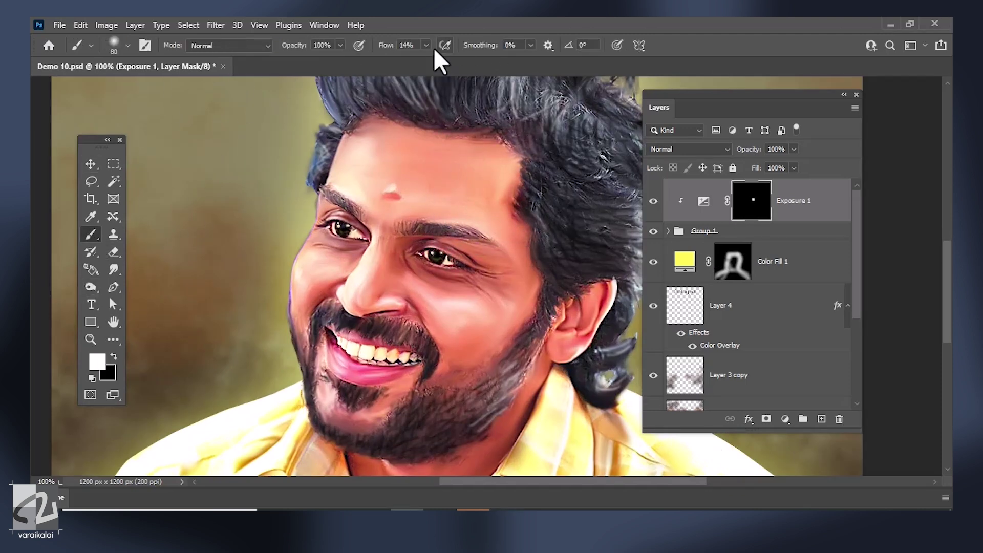
left_click_drag(426, 123, 395, 154)
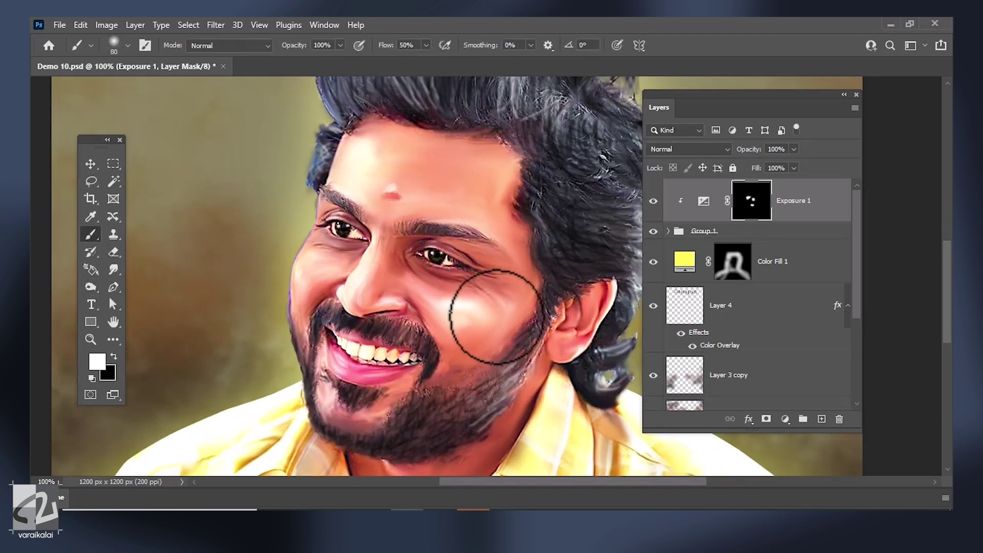
left_click_drag(494, 307, 366, 283)
left_click_drag(333, 164, 330, 241)
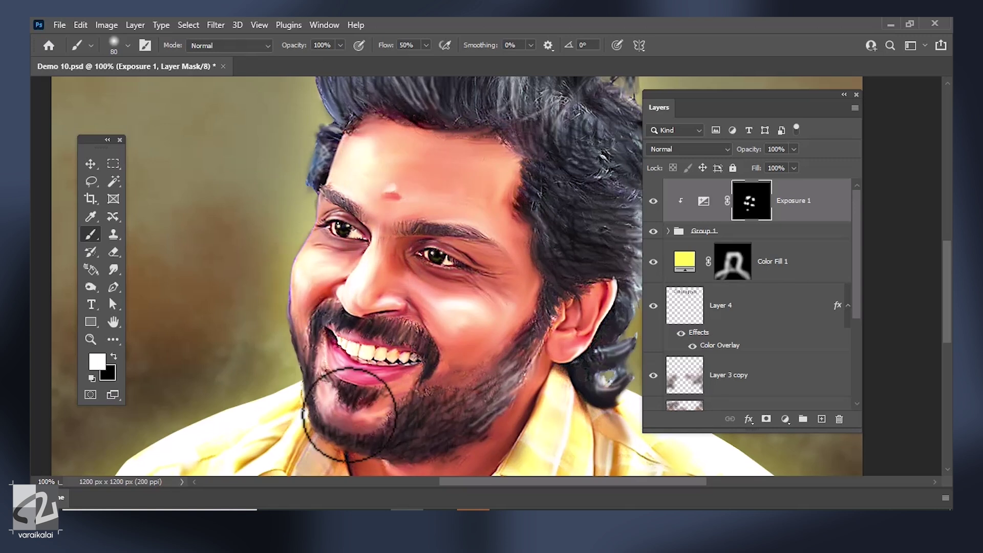
left_click_drag(338, 389, 411, 401)
mouse_move(462, 198)
left_mouse_down()
mouse_move(362, 219)
mouse_move(483, 308)
mouse_move(411, 165)
mouse_move(322, 262)
left_mouse_up()
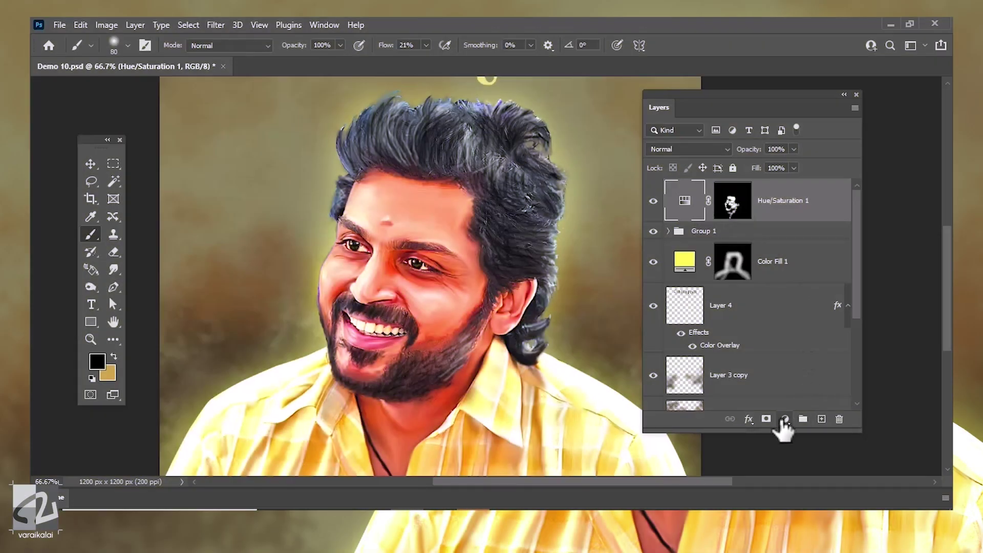
Step: Add a clipped Hue/Saturation 2 layer colorized pink at Hue 341, Saturation 59
left_click(785, 420)
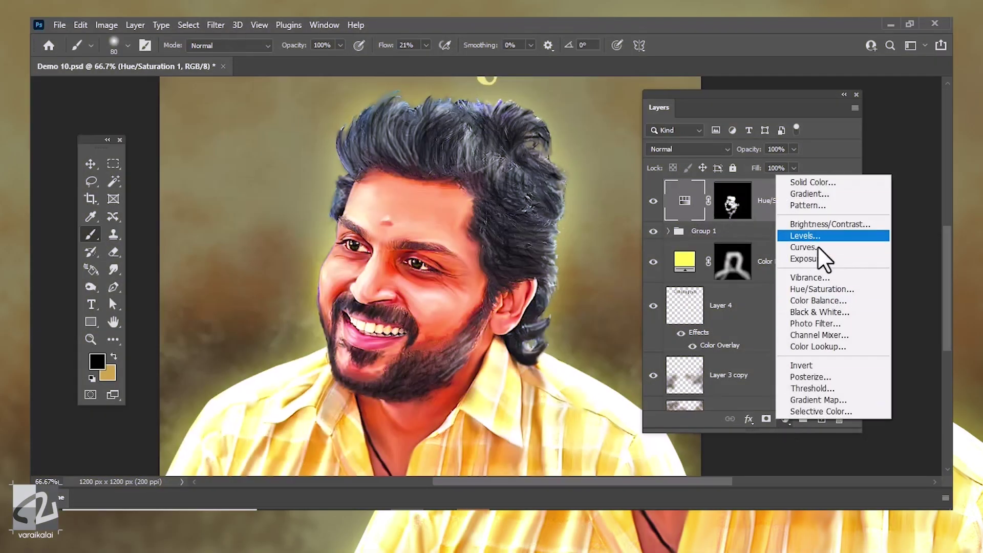
left_click(825, 291)
left_click_drag(171, 241, 257, 243)
left_click_drag(114, 270, 170, 268)
left_click_drag(233, 243, 245, 243)
left_click_drag(171, 270, 180, 269)
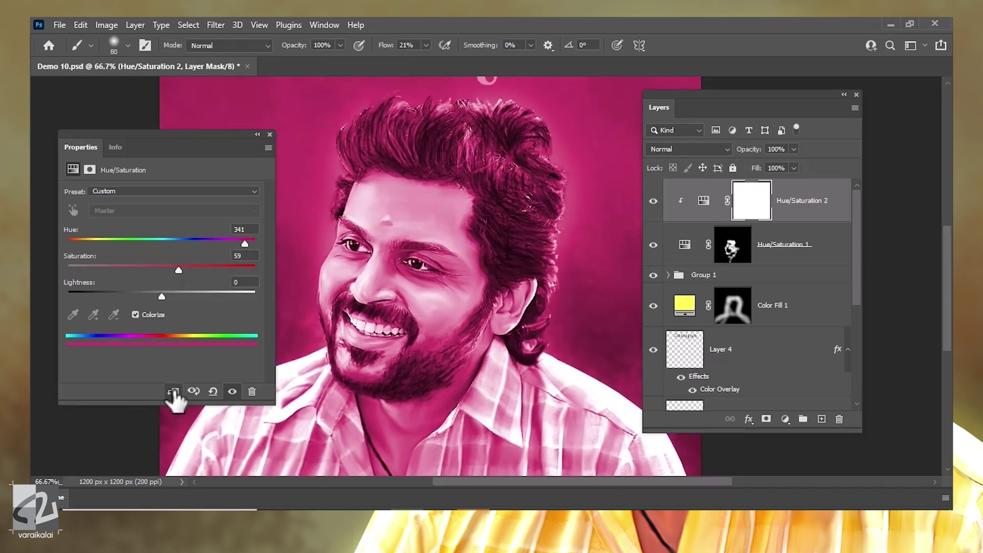
left_click(173, 392)
left_click(270, 134)
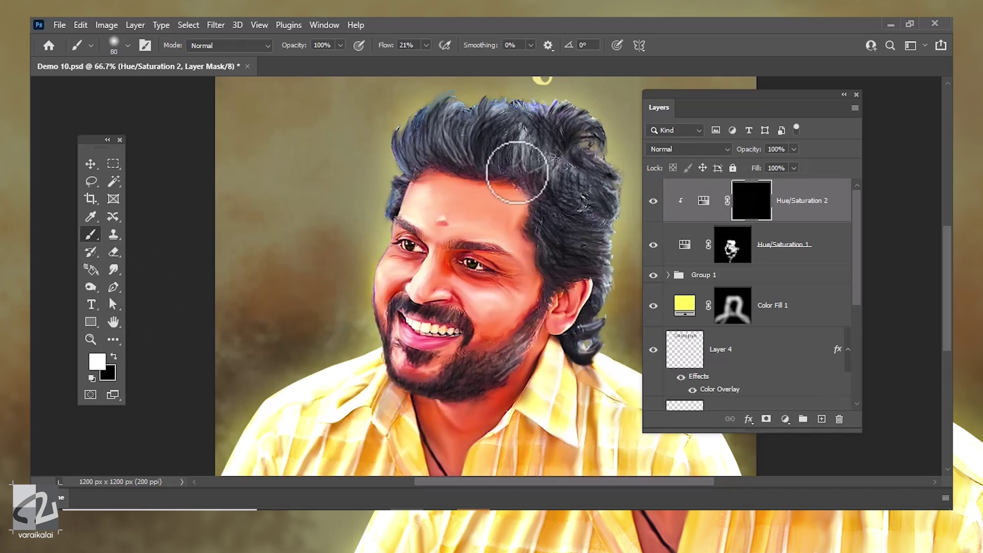
scroll(479, 292, "up", 1)
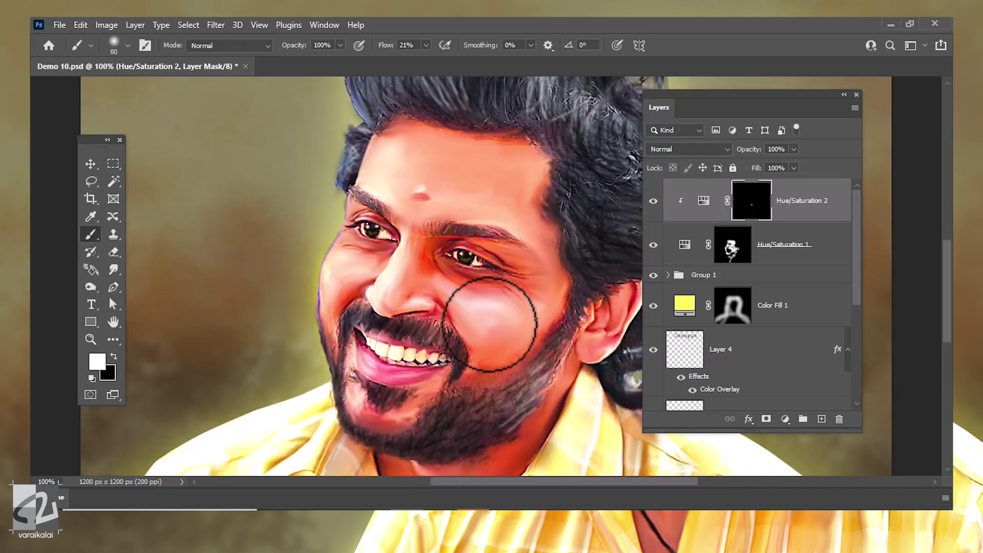
scroll(469, 306, "up", 1)
scroll(263, 98, "up", 2)
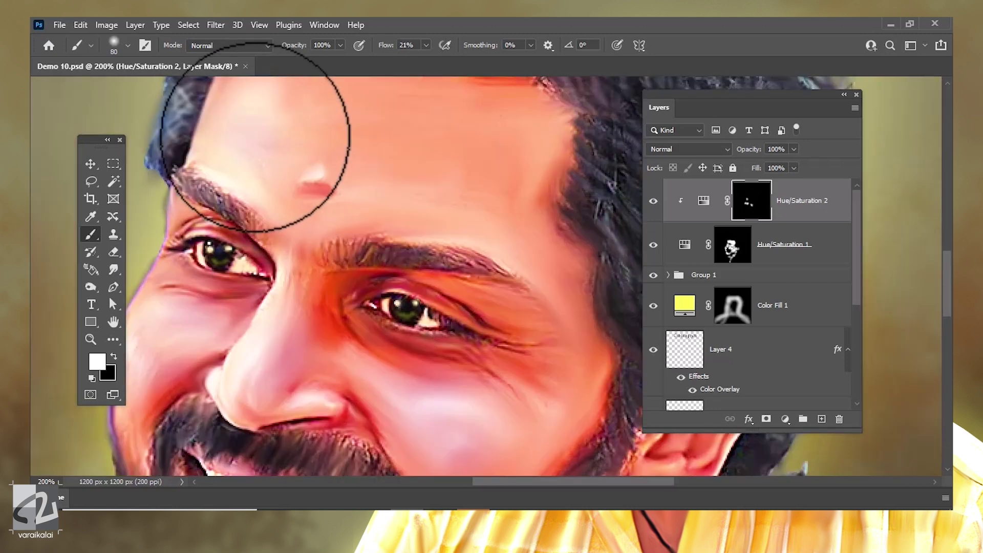
scroll(374, 231, "down", 1)
scroll(506, 218, "down", 1)
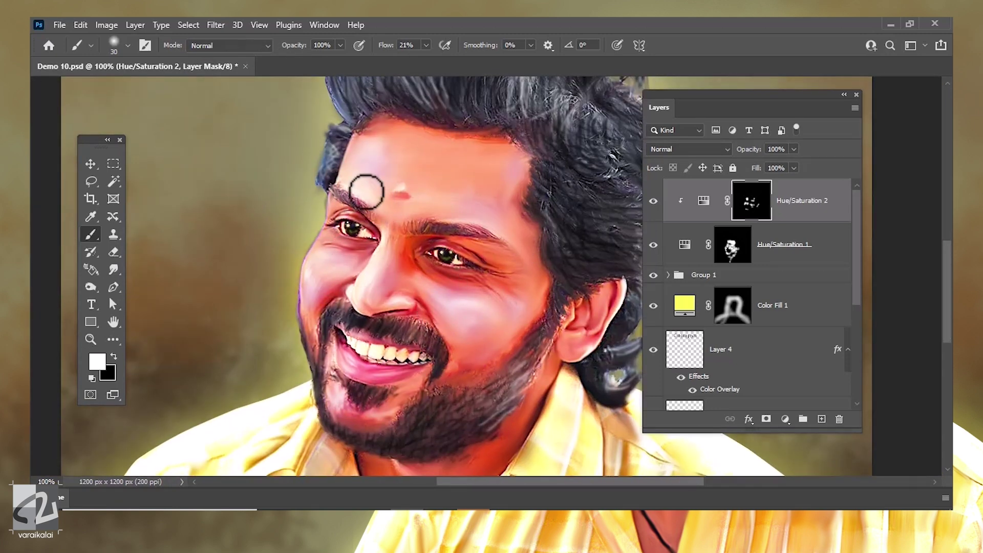
scroll(366, 191, "down", 1)
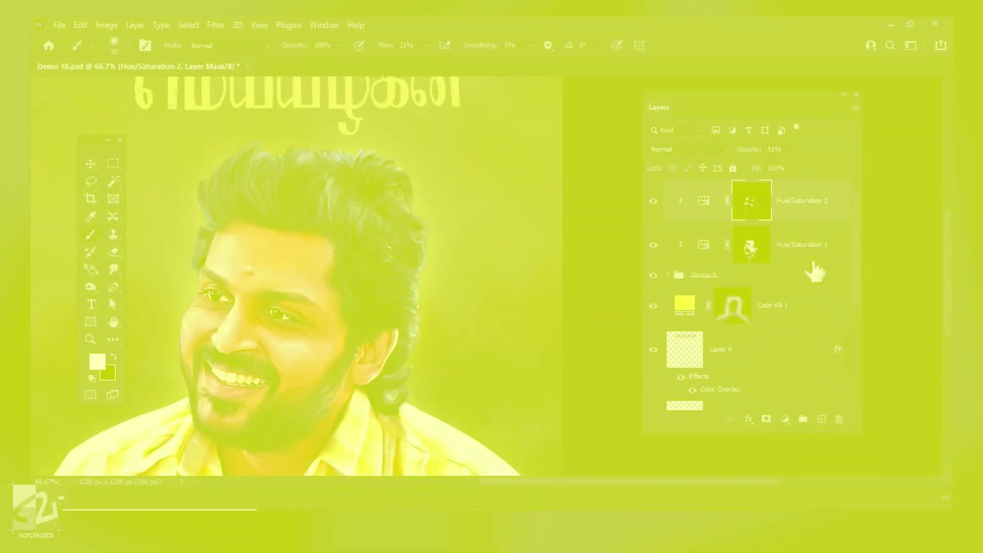
Step: Add a Solid Color fill layer in bright cyan #00fff6
left_click(785, 419)
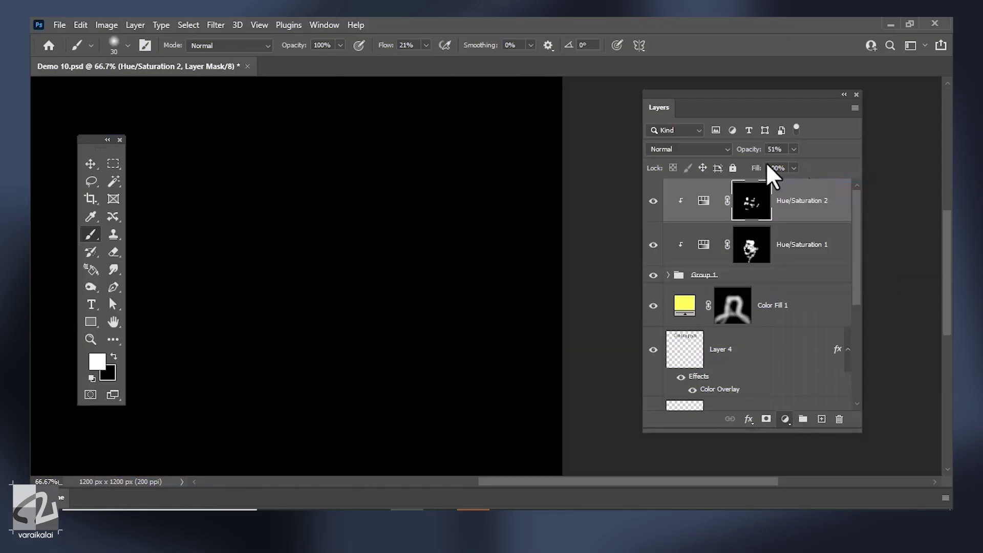
left_click(637, 167)
left_click_drag(782, 323, 783, 295)
left_click_drag(728, 191, 765, 153)
left_click_drag(782, 296, 783, 238)
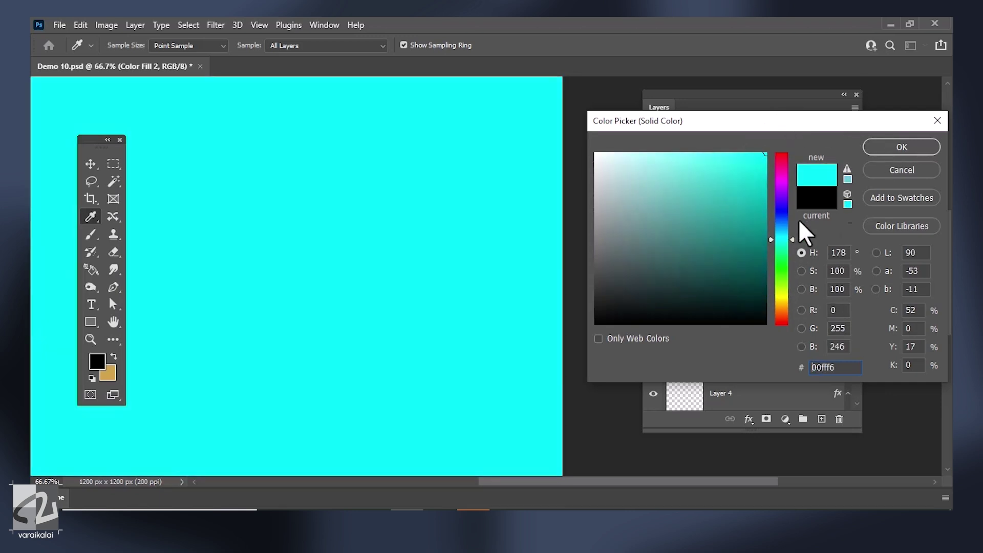
key("Return")
Step: Set the cyan fill to Color blend mode and clip it to the portrait
left_click(700, 149)
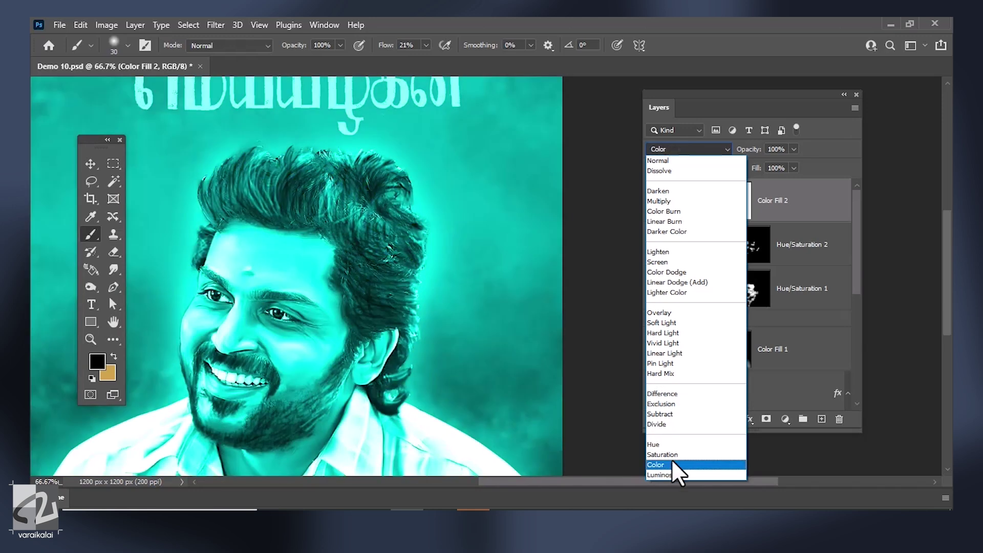
left_click(675, 465)
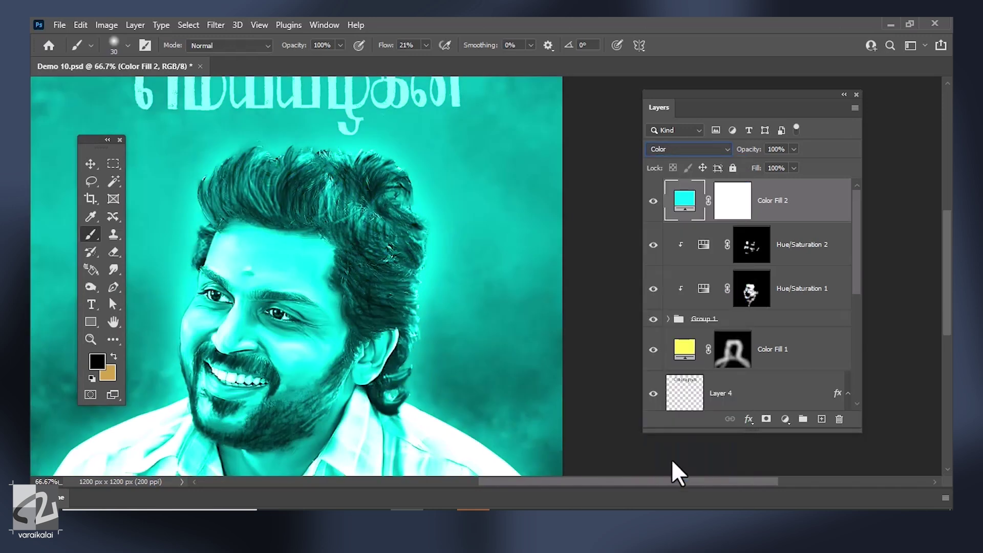
left_click_drag(733, 201, 765, 390)
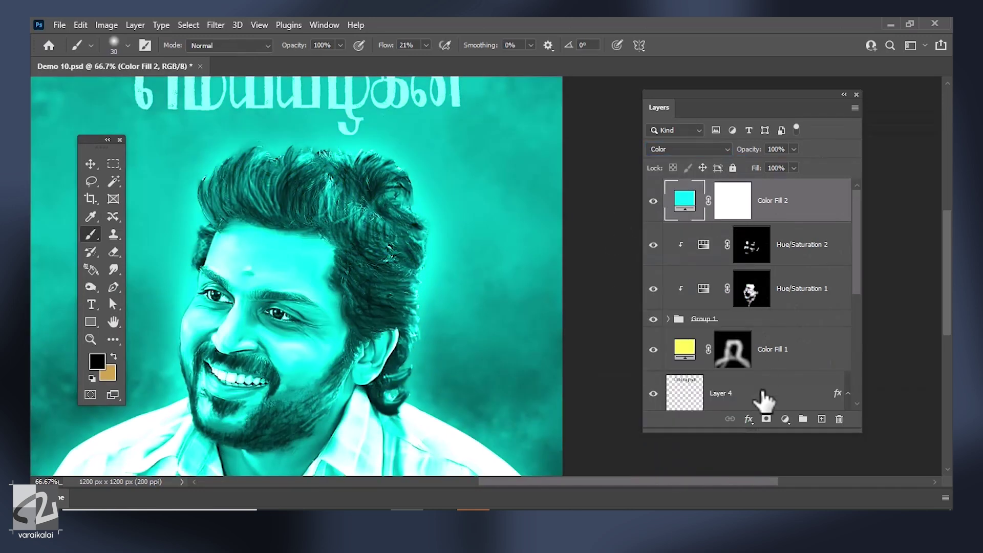
right_click(811, 201)
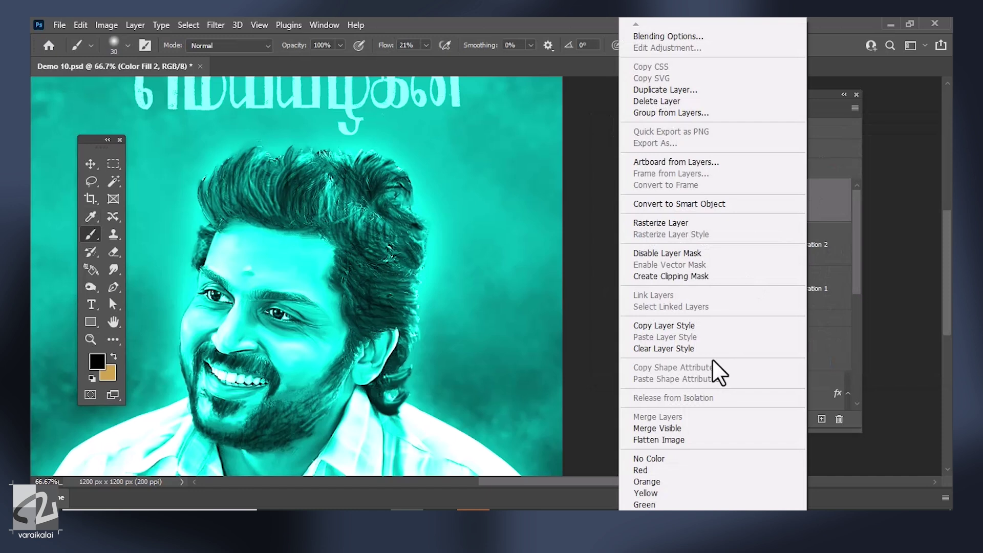
left_click(712, 205)
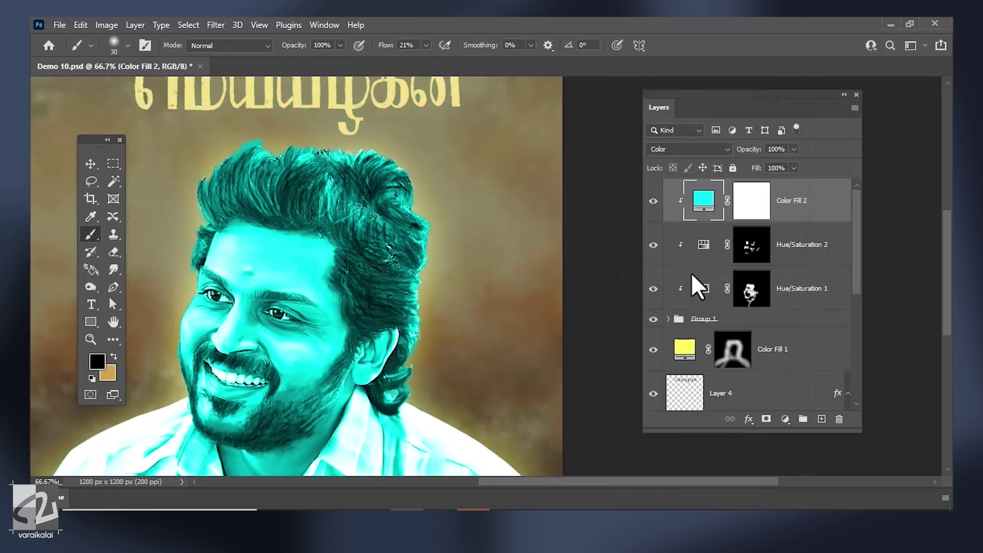
Step: Invert Color Fill 2's mask and paint cyan highlights along the hair's top and left edges
left_click(754, 202)
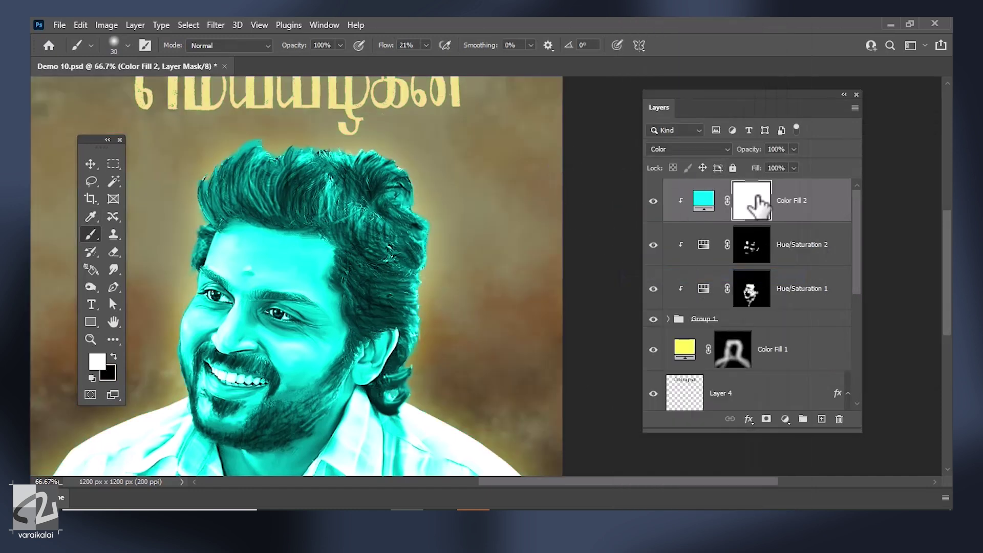
key("ctrl+i")
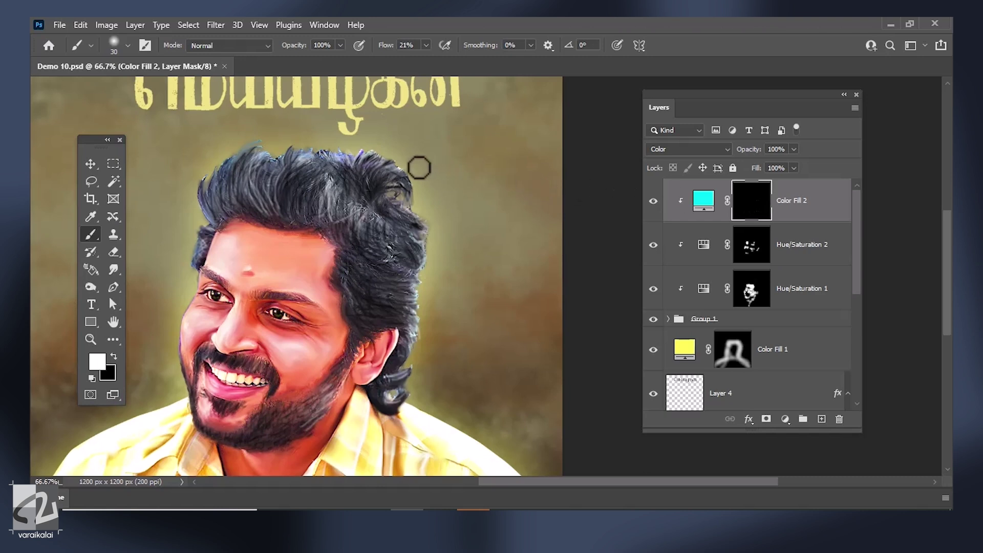
left_click_drag(334, 136, 285, 128)
key("ctrl+plus")
left_click_drag(347, 158, 312, 106)
mouse_move(227, 156)
left_mouse_down()
mouse_move(171, 186)
mouse_move(186, 220)
mouse_move(171, 285)
mouse_move(343, 141)
mouse_move(527, 149)
left_mouse_up()
left_click_drag(237, 292, 337, 181)
mouse_move(278, 259)
left_mouse_down()
mouse_move(263, 307)
mouse_move(263, 373)
mouse_move(304, 181)
mouse_move(209, 237)
left_mouse_up()
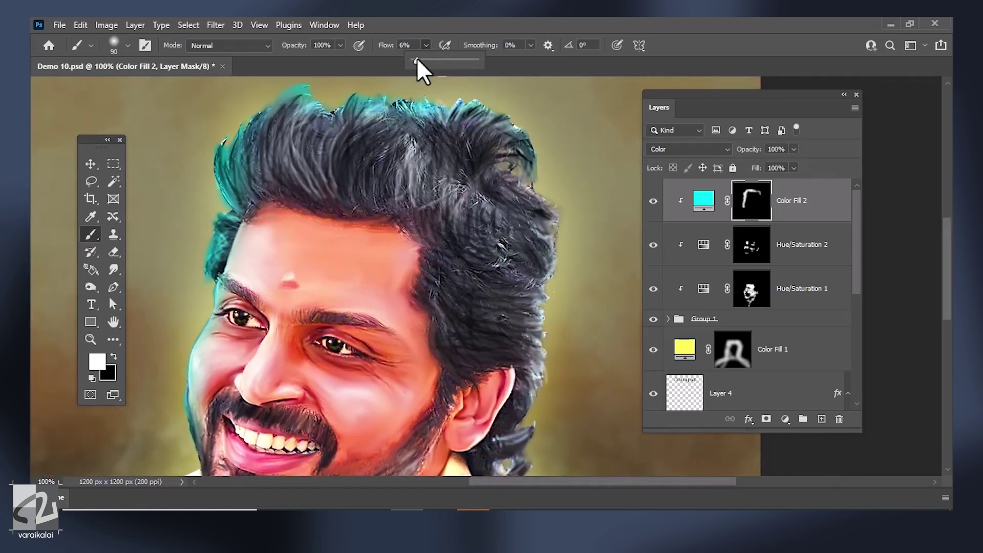